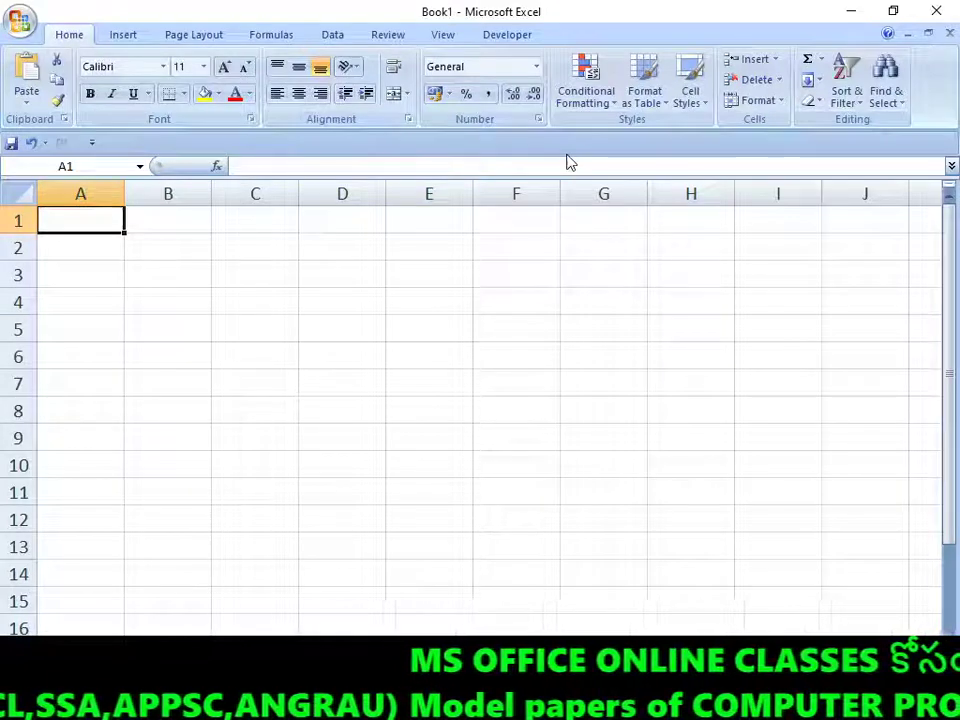
Enter =RANDBETWEEN(5,100) in A1 so it shows a random whole number (currently 93).
left_click(586, 88)
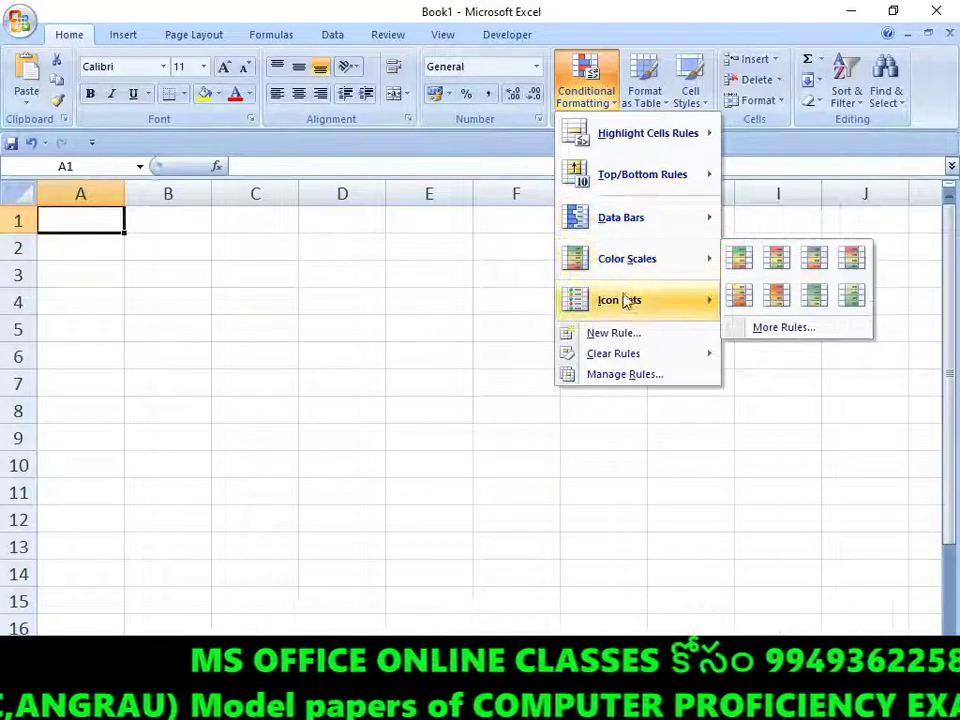
mouse_move(620, 300)
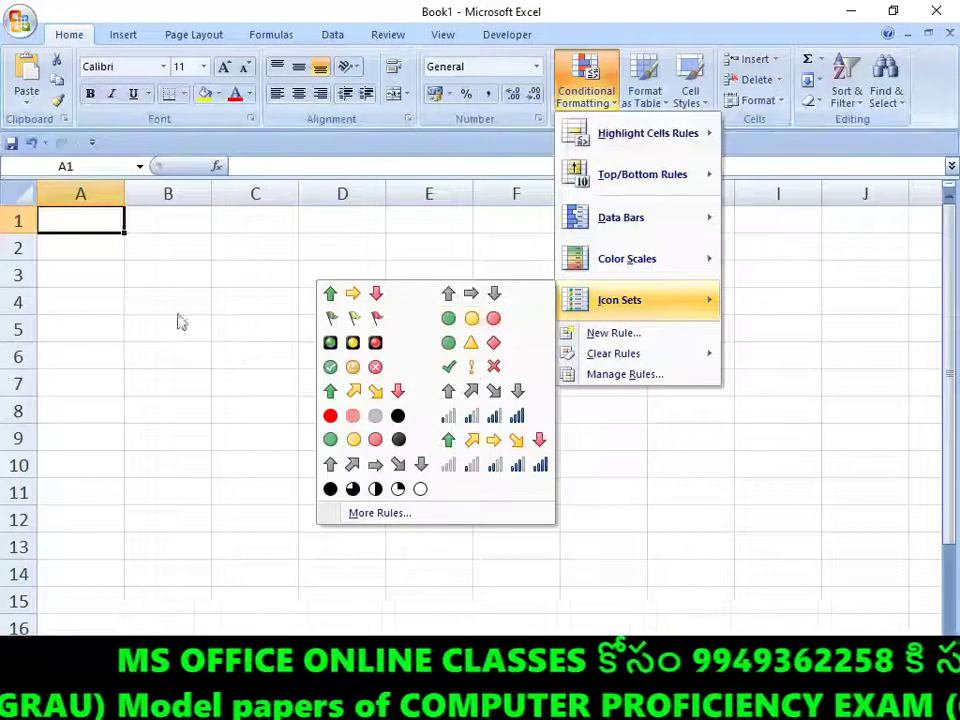
left_click(92, 262)
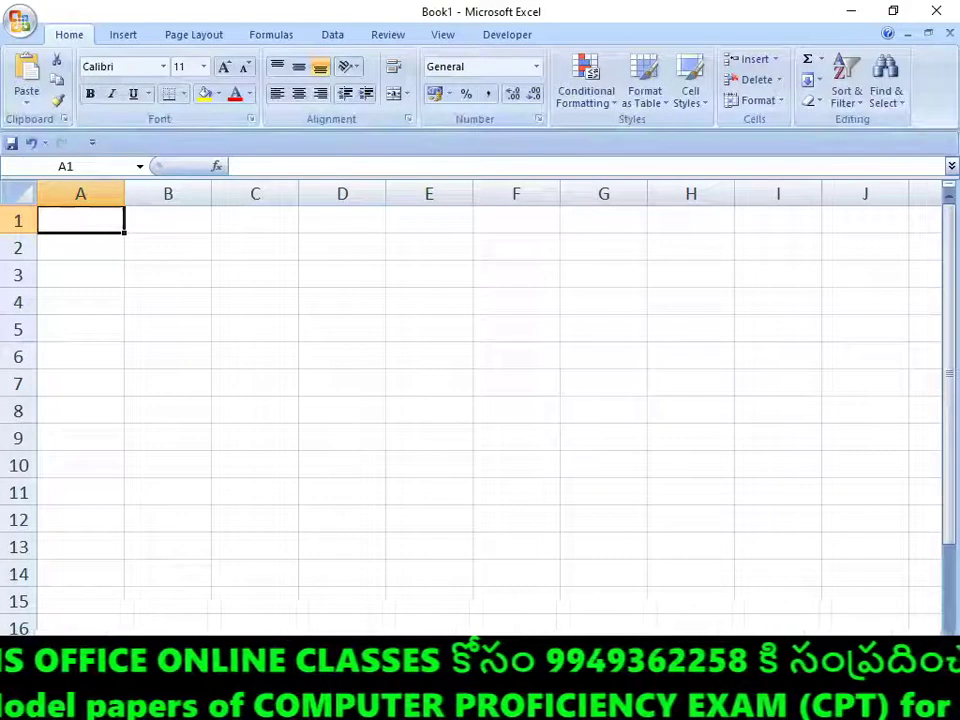
scroll(480, 400, "down", 2)
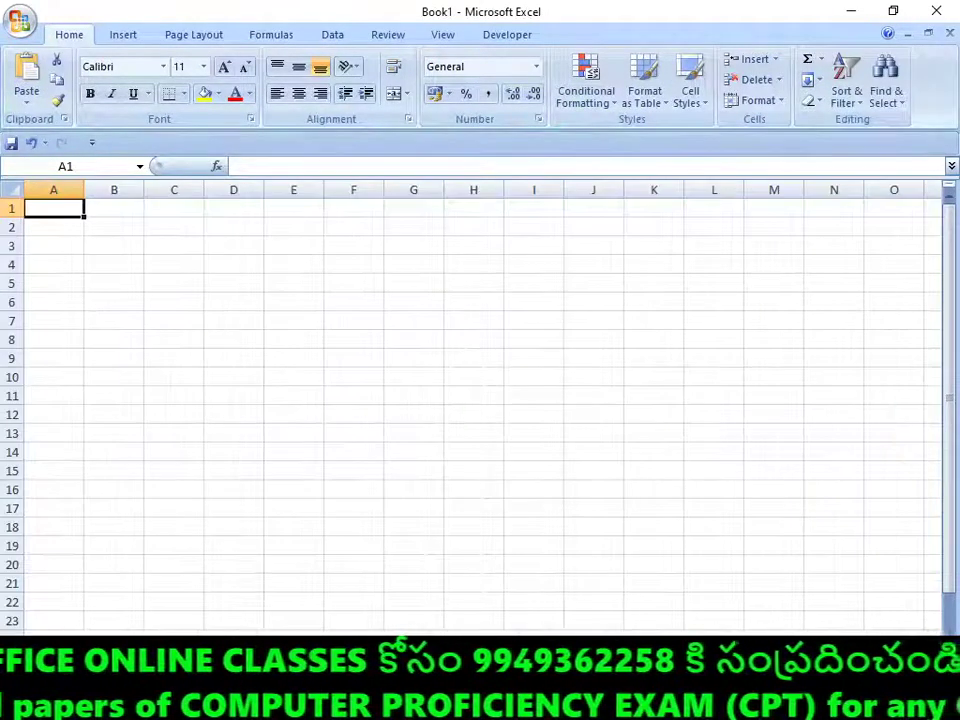
type("=RAND")
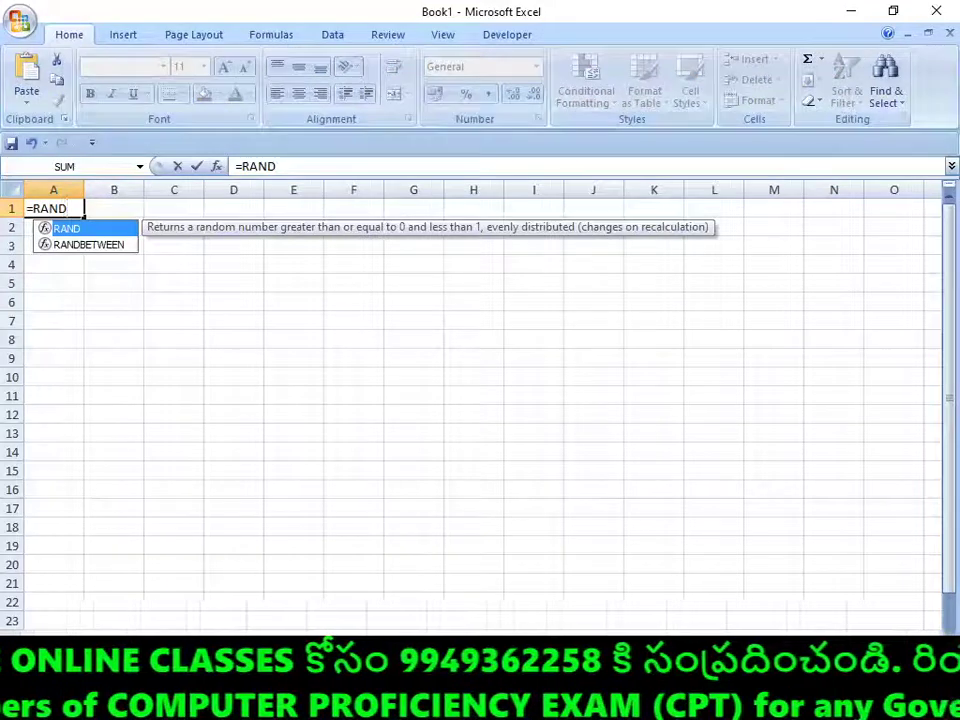
key("Down")
key("Tab")
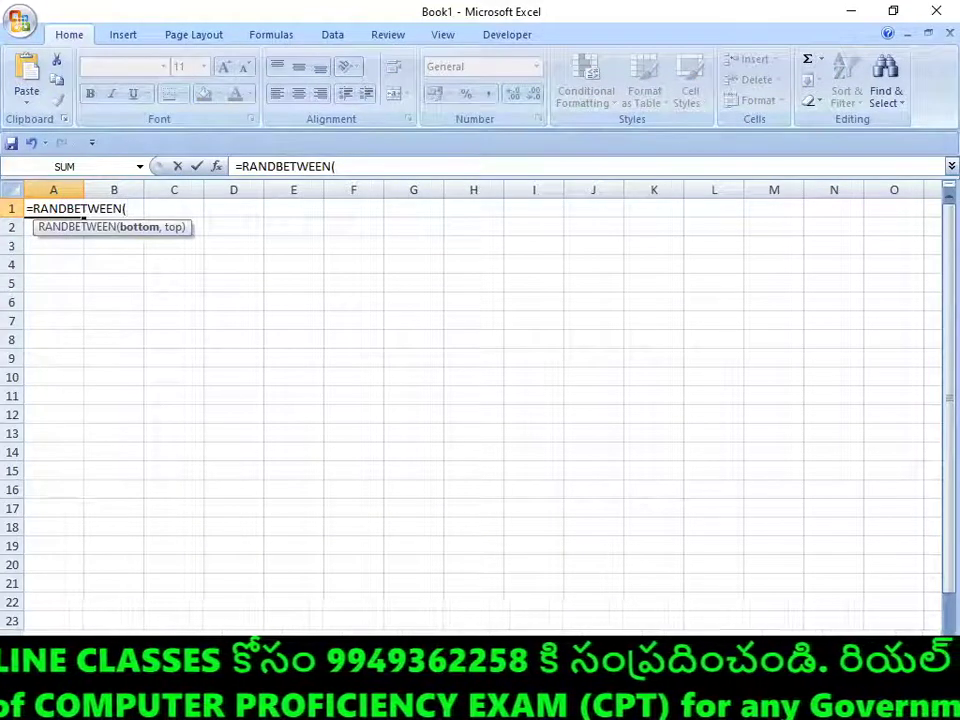
type("5,100")
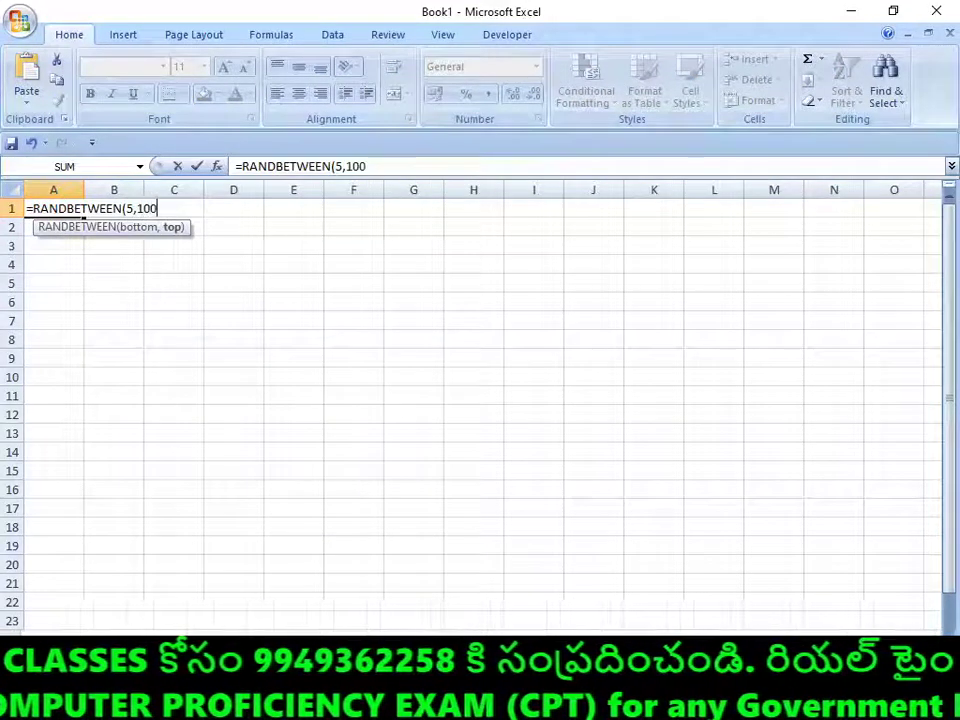
type(")")
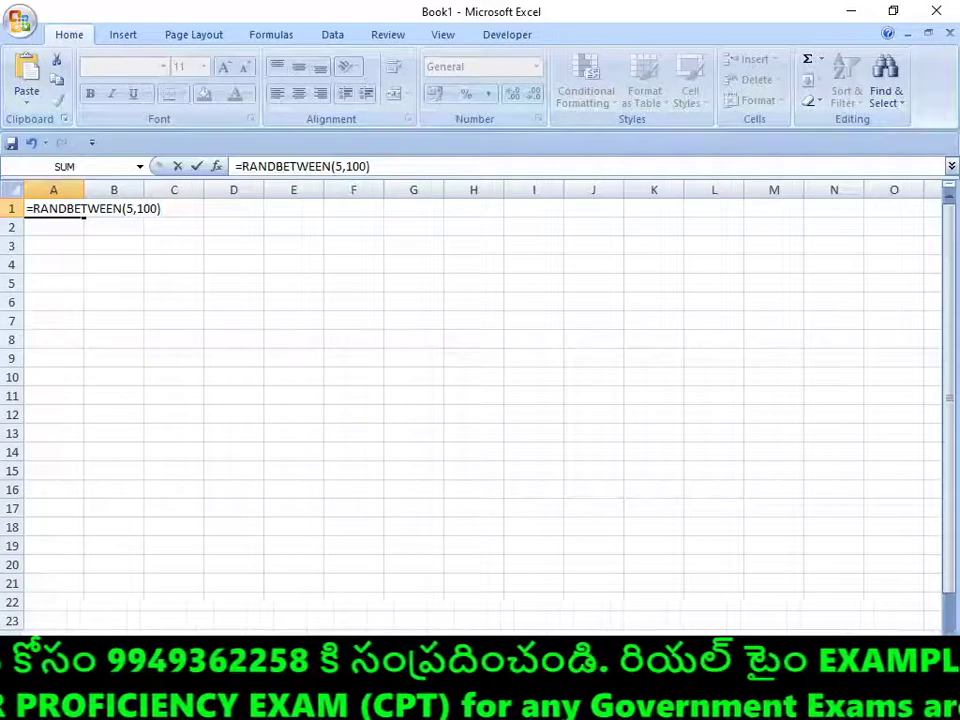
key("Return")
Copy the RANDBETWEEN formula from A1 across the whole range A1:E14.
left_click(53, 208)
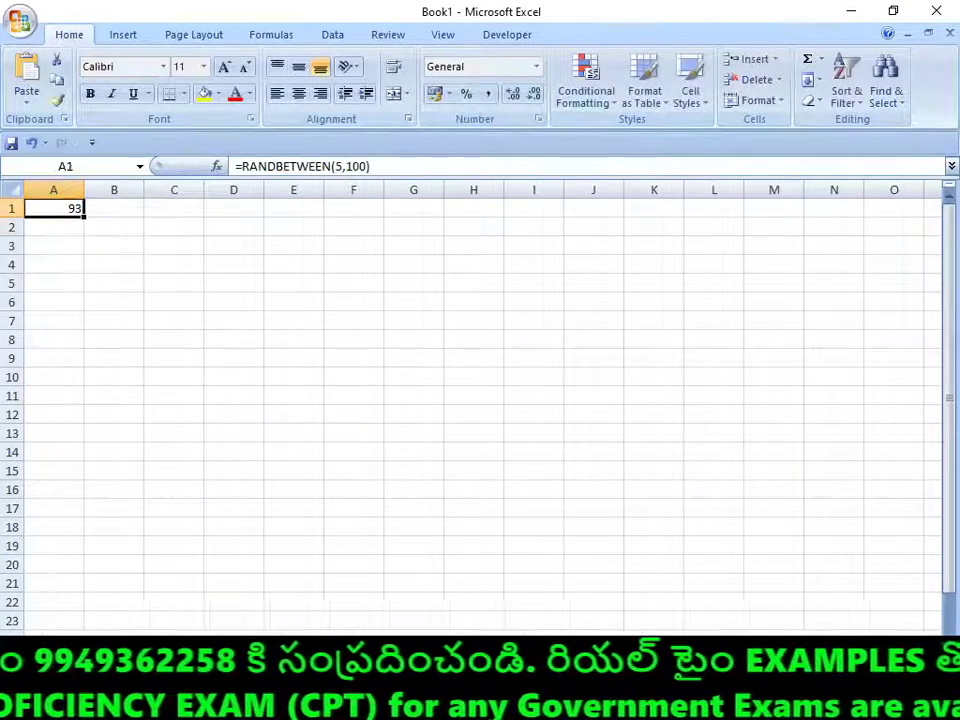
key("ctrl+c")
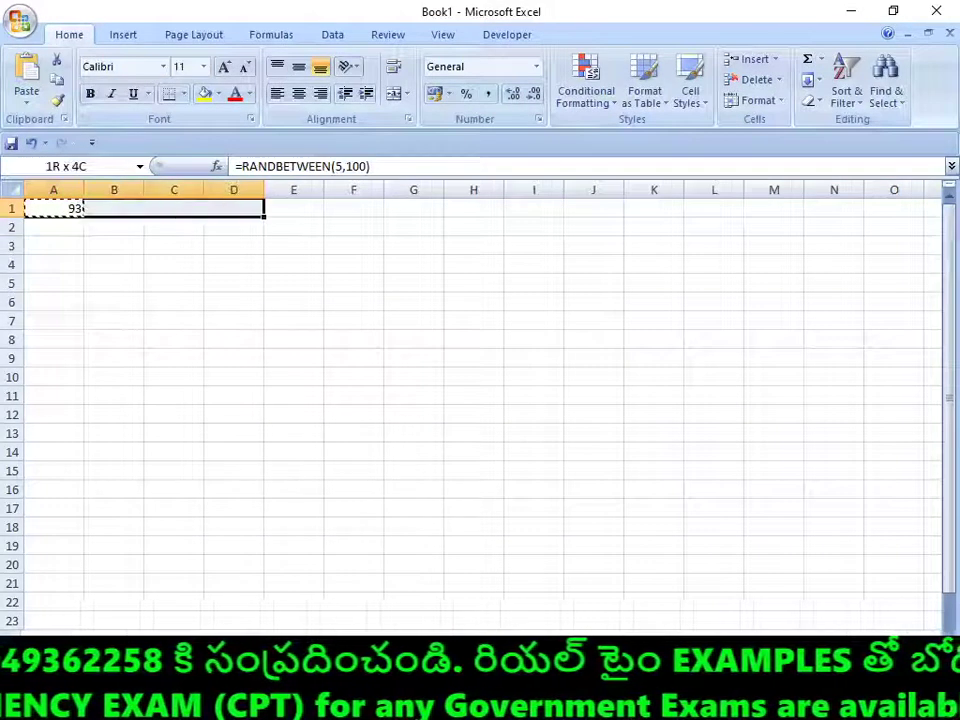
key("Escape")
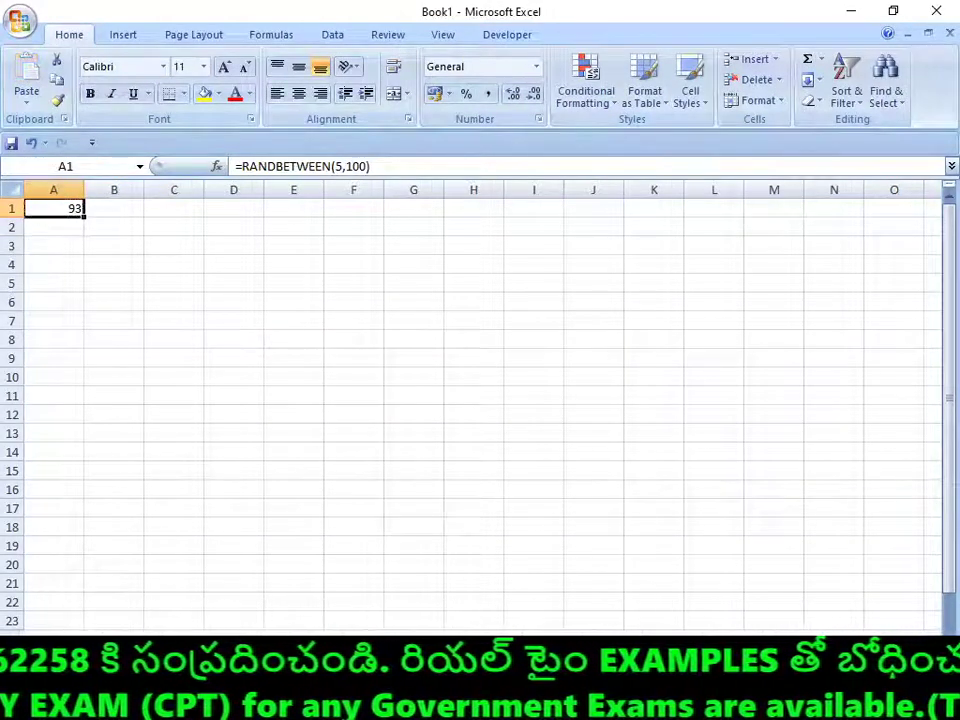
key("ctrl+c")
mouse_move(53, 208)
left_mouse_down()
mouse_move(233, 208)
mouse_move(293, 227)
mouse_move(293, 452)
left_mouse_up()
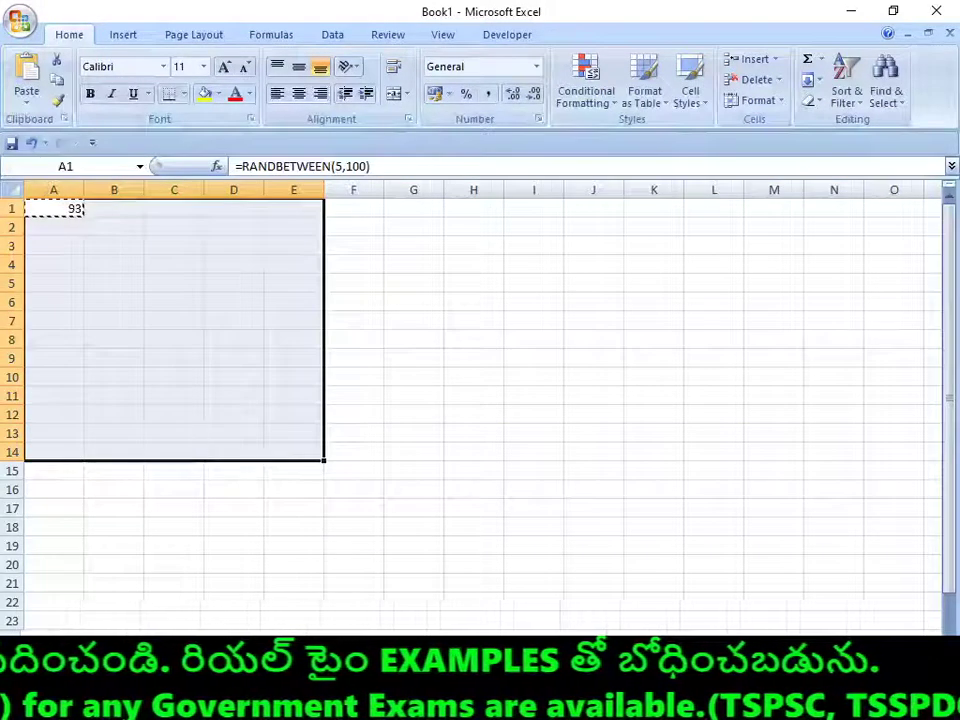
key("ctrl+v")
key("Escape")
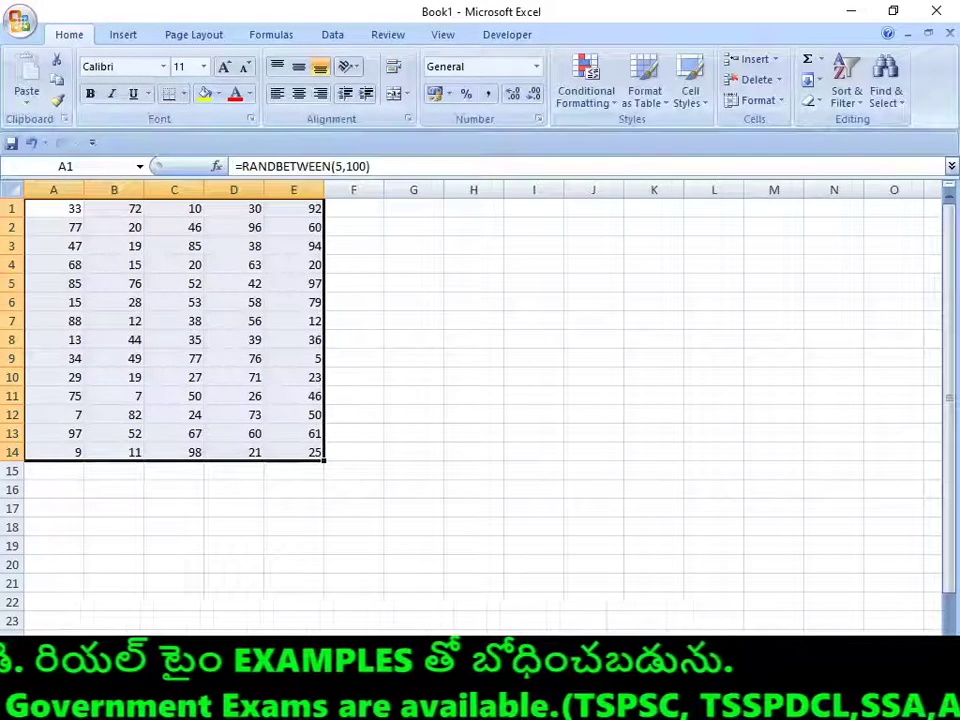
Set A1 to 5, then select and copy the entire A1:E14 number grid.
left_click(54, 208)
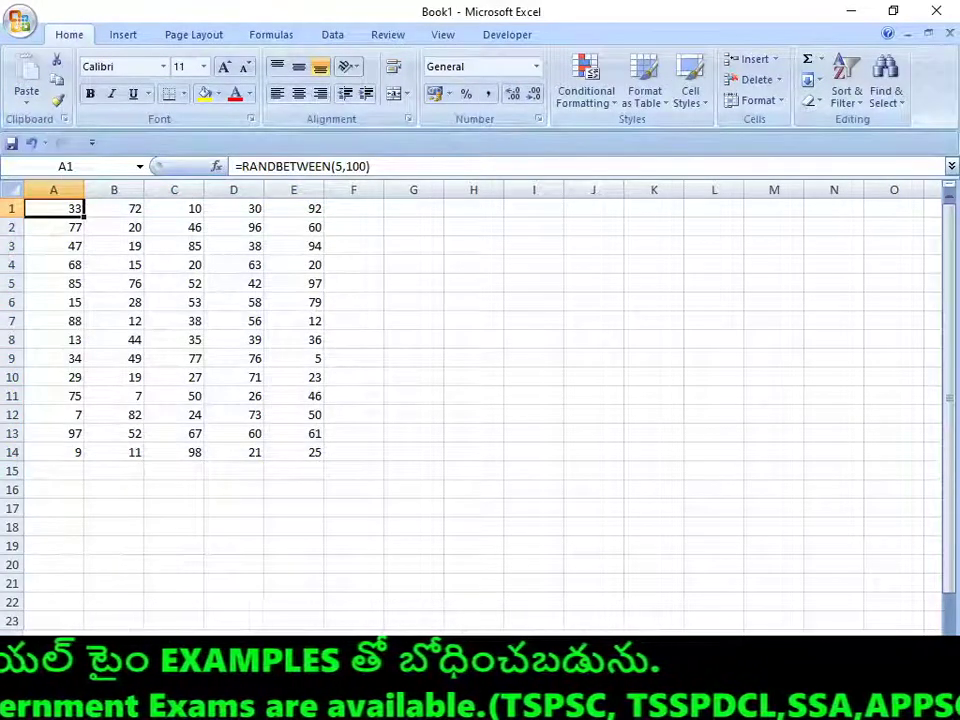
type("5")
key("Return")
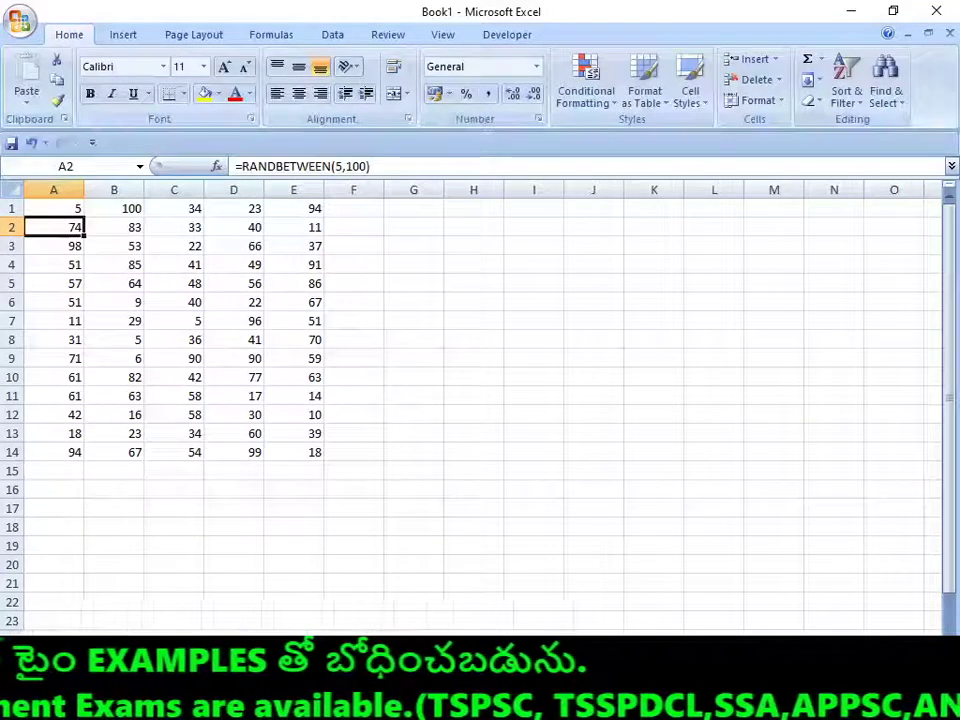
key("Right")
key("Right")
key("Right")
key("Right")
key("Up")
key("Left")
key("Left")
key("Left")
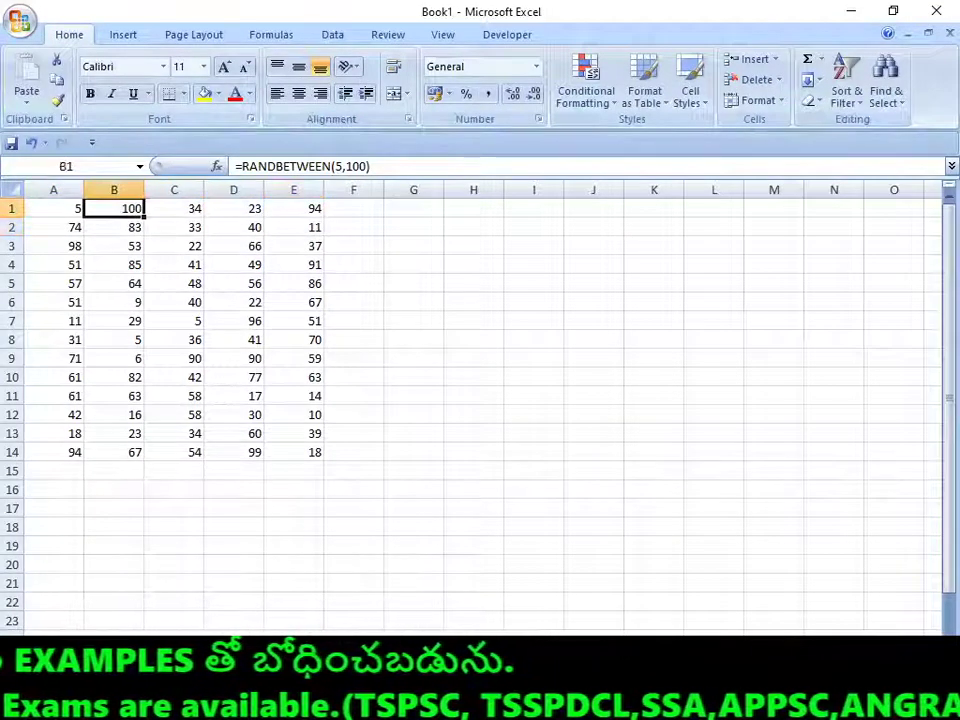
key("Left")
key("ctrl+shift+Right")
key("ctrl+shift+Down")
key("ctrl+c")
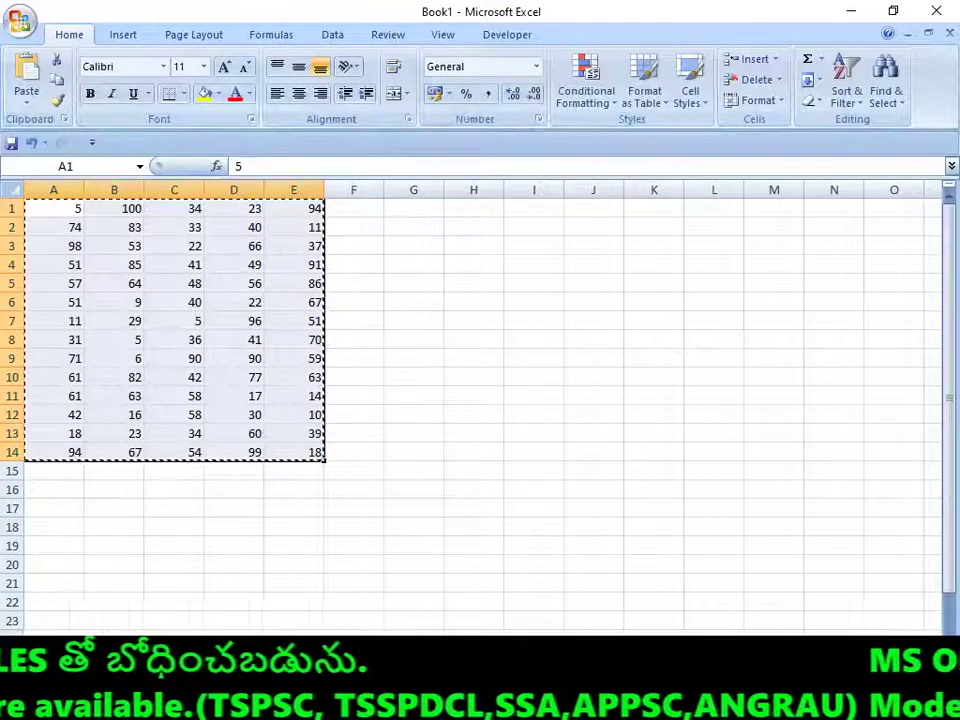
Paste the copied grid as values only onto a blank worksheet.
left_click(79, 690)
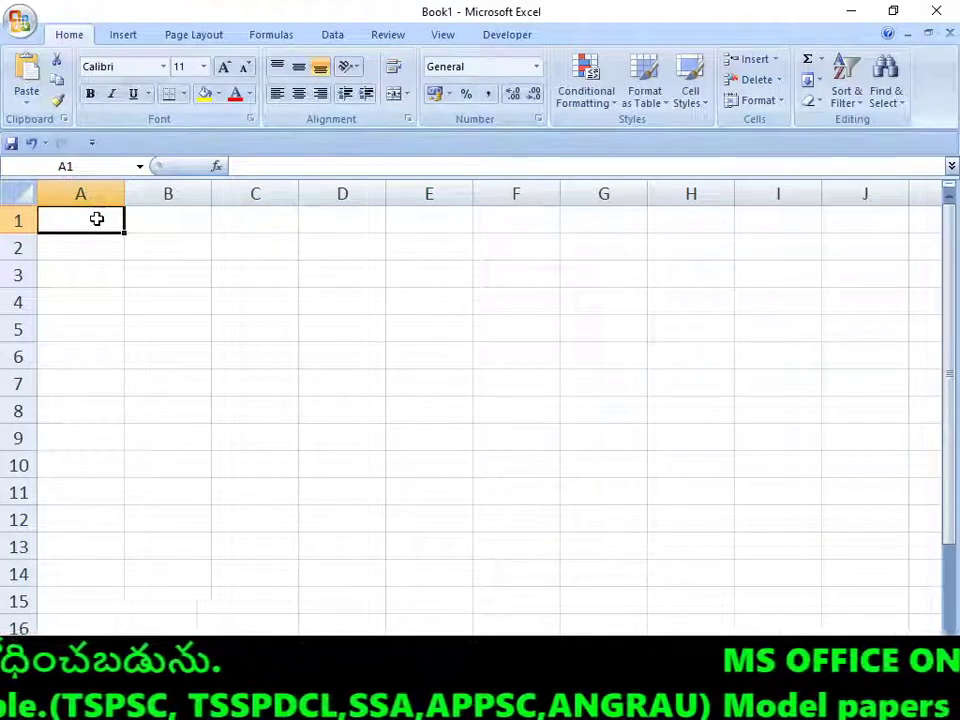
left_click(28, 104)
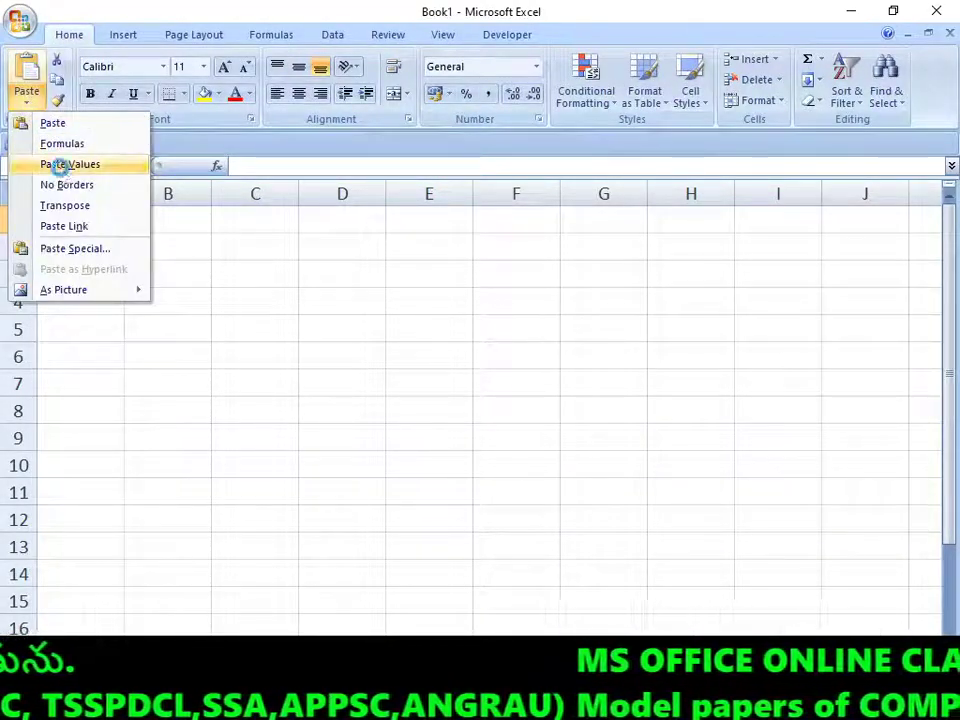
left_click(64, 164)
Change A1 to 55 and select the whole A1:E14 number grid.
left_click(88, 223)
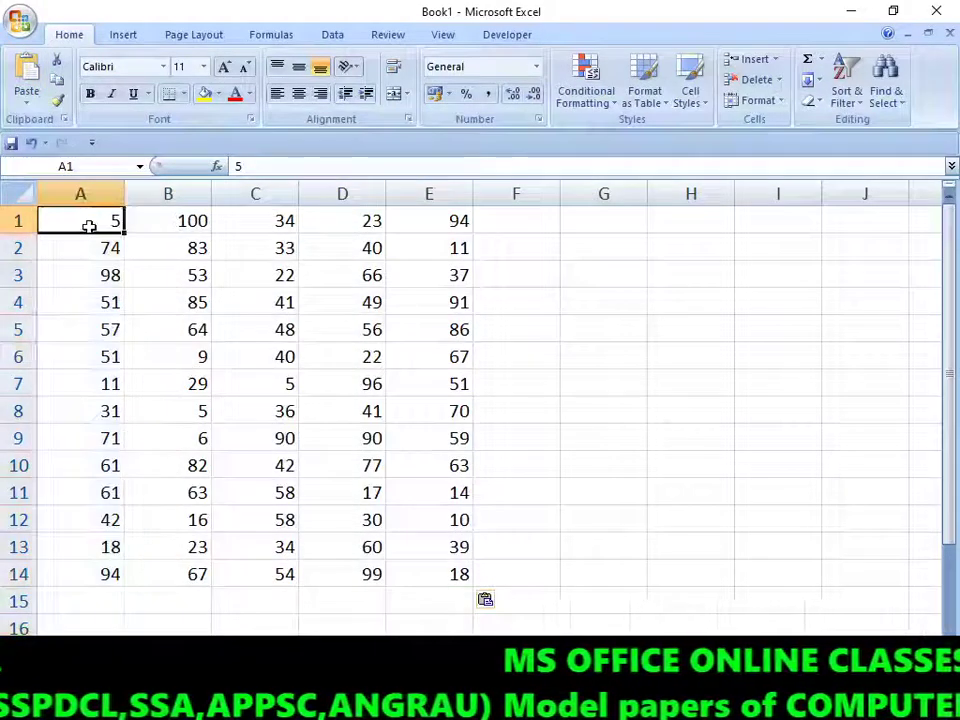
type("55")
key("Return")
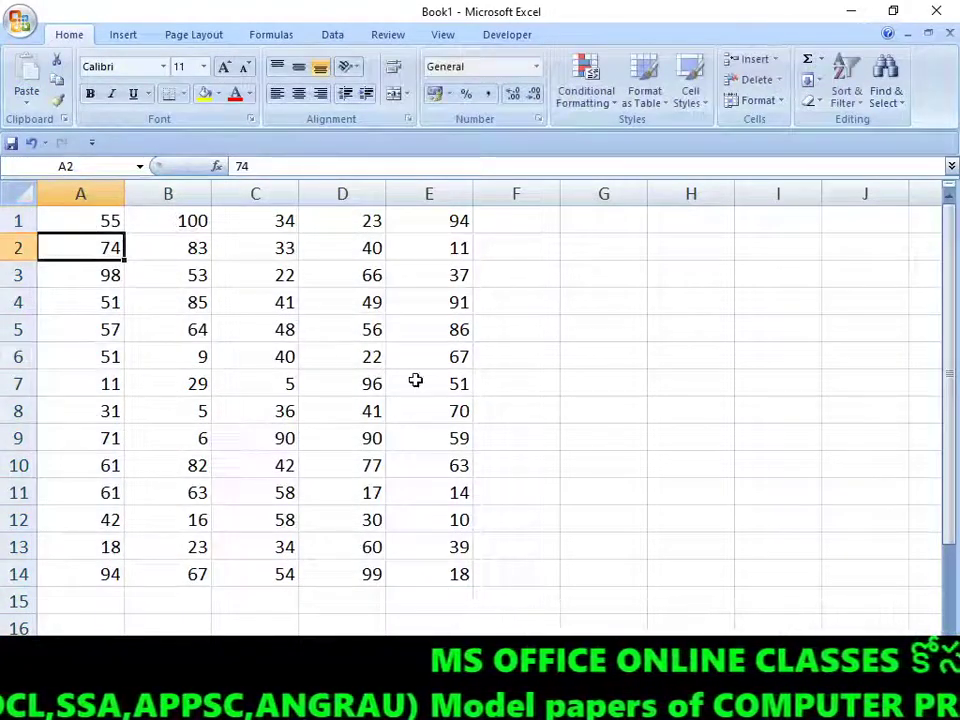
key("ctrl+z")
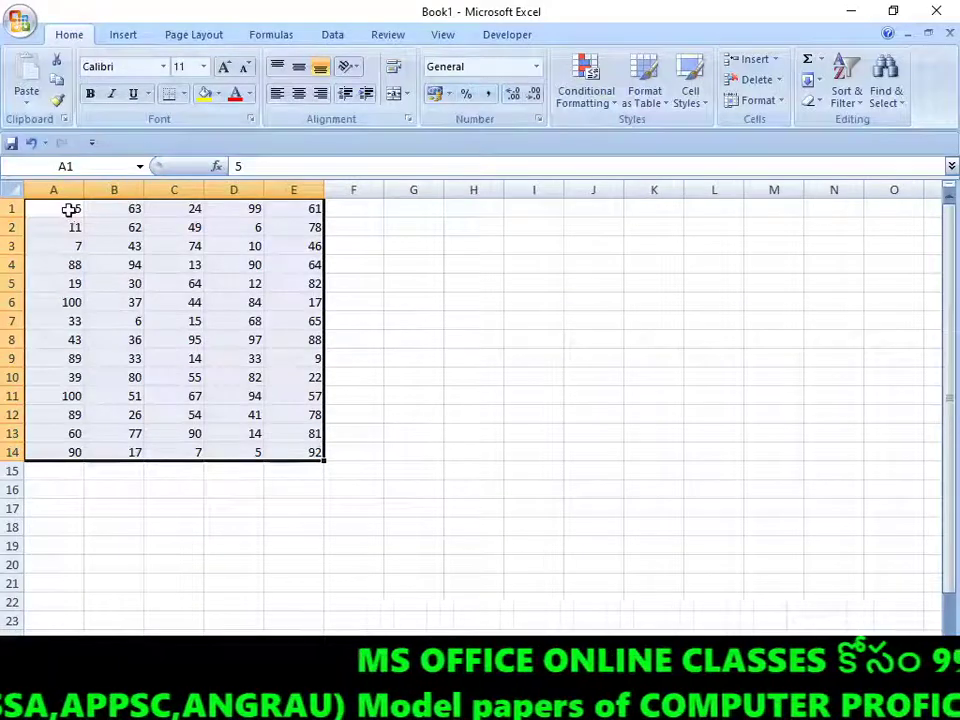
double_click(71, 208)
type("5")
key("Return")
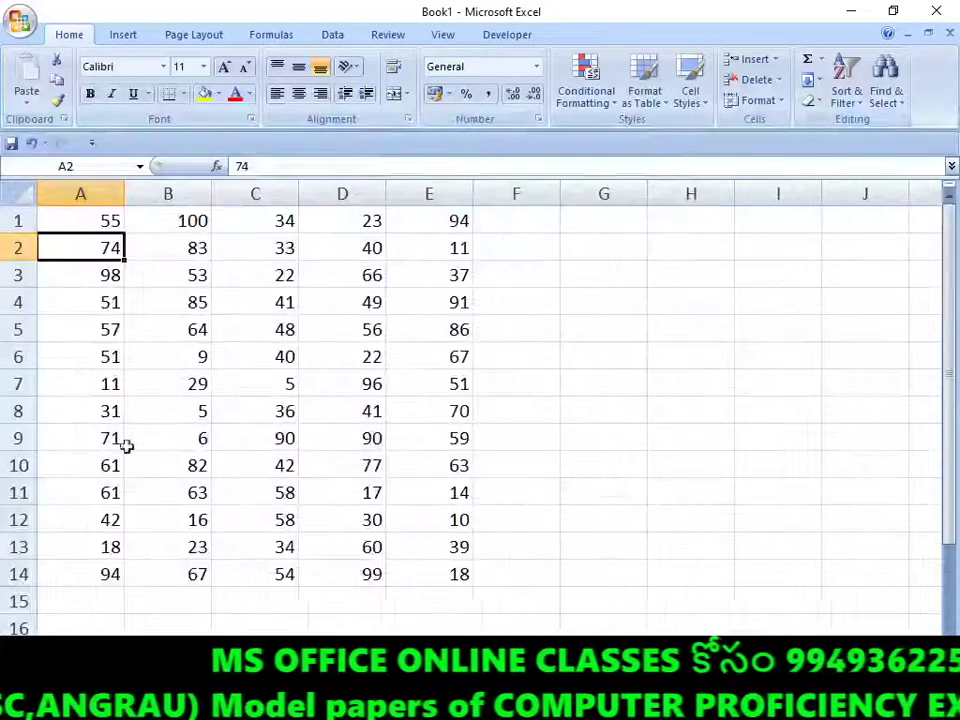
mouse_move(71, 221)
left_mouse_down()
mouse_move(455, 225)
mouse_move(458, 576)
left_mouse_up()
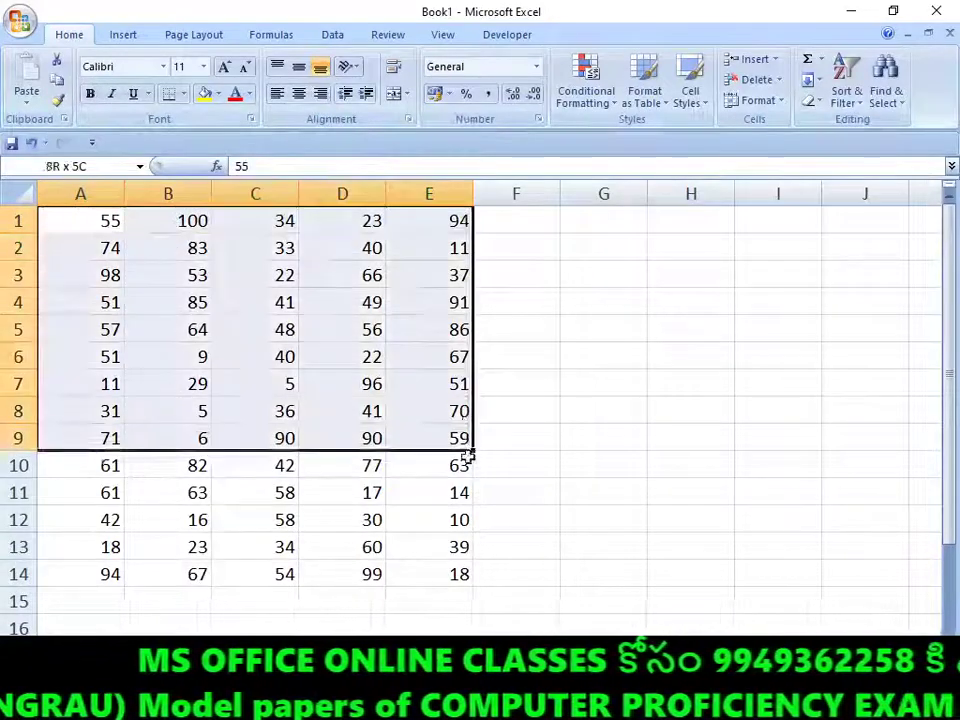
Center and middle-align the numbers in A1:E14, then show the Highlight Cells Rules.
left_click(298, 93)
left_click(300, 68)
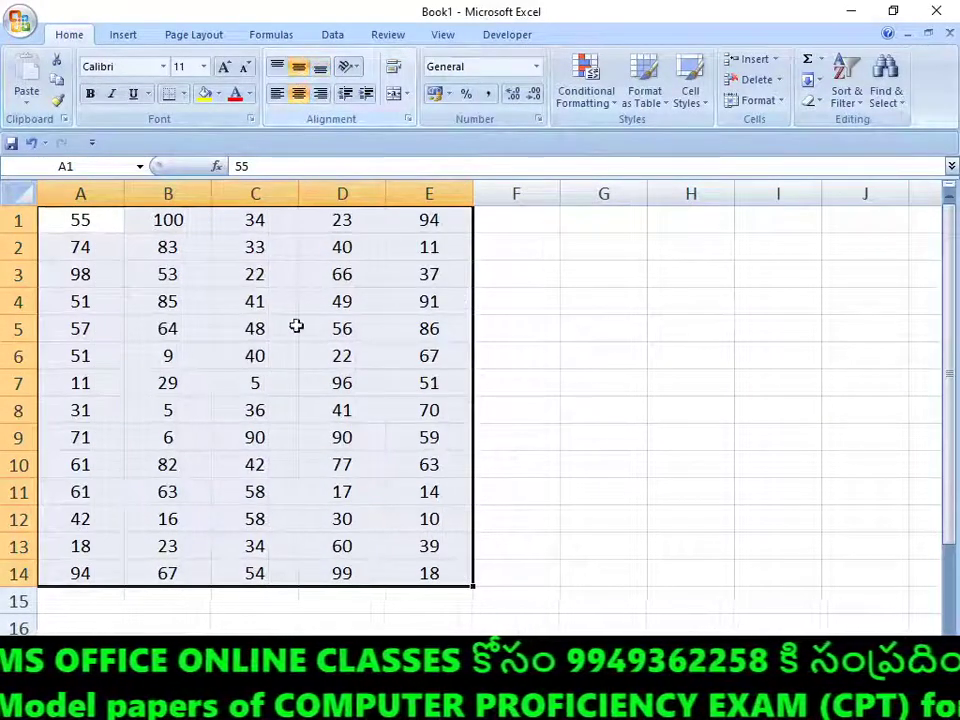
left_click(199, 338)
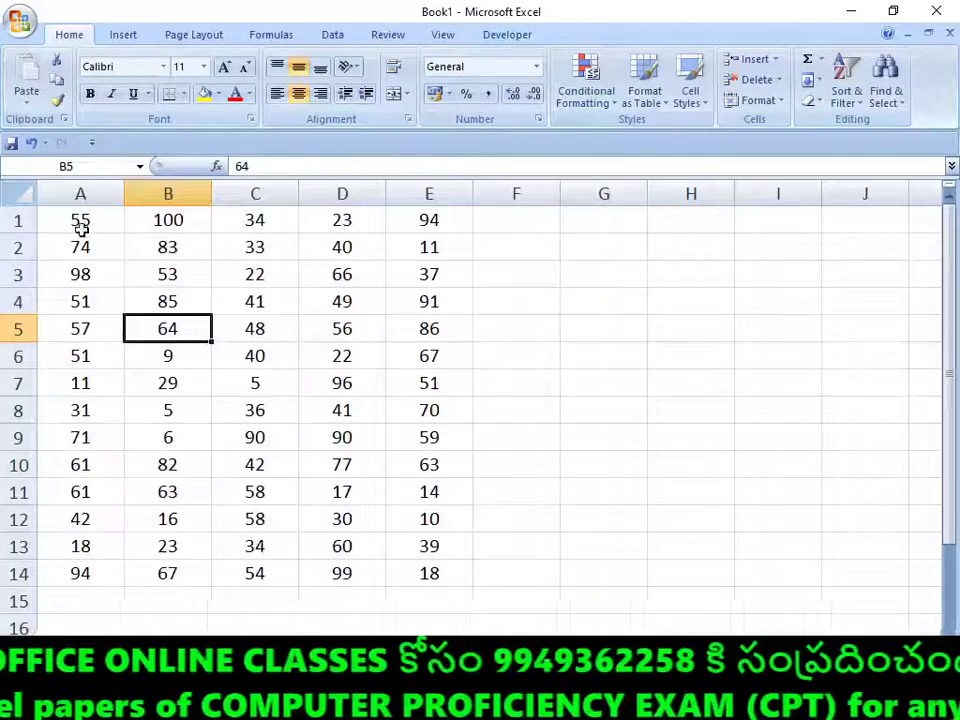
left_click_drag(90, 216, 448, 575)
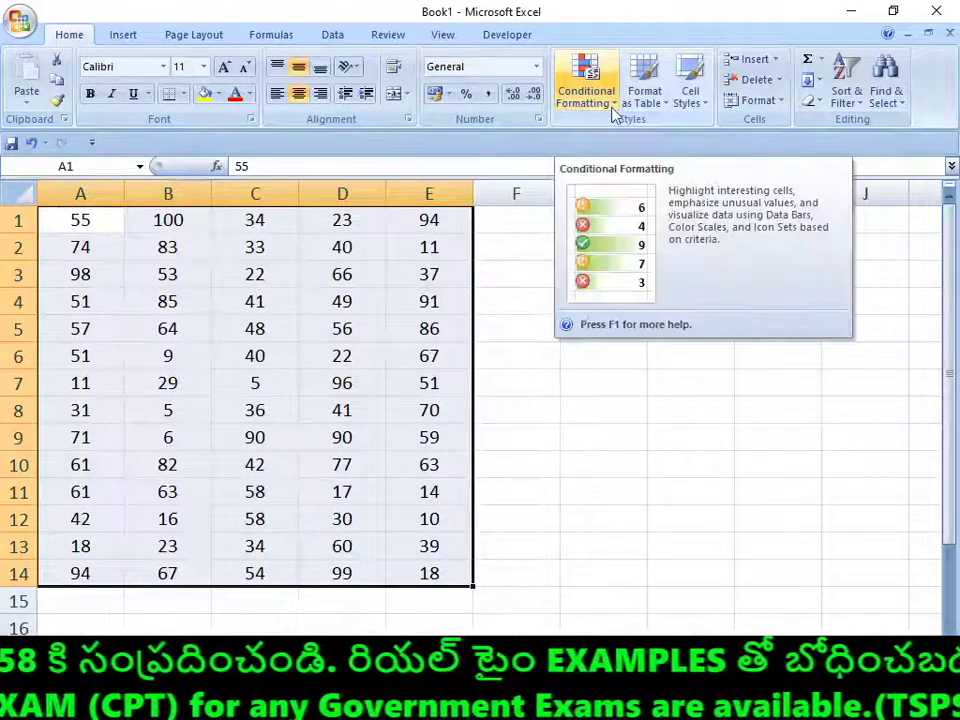
left_click(610, 112)
mouse_move(640, 133)
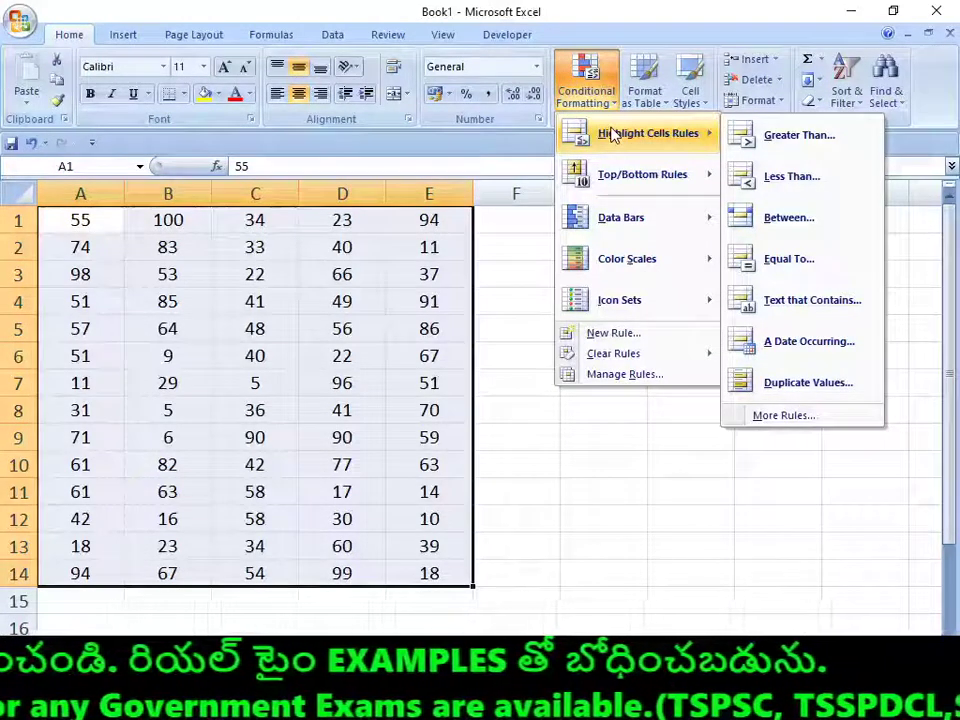
Define a Greater Than 50 rule with a custom solid green fill.
left_click(772, 140)
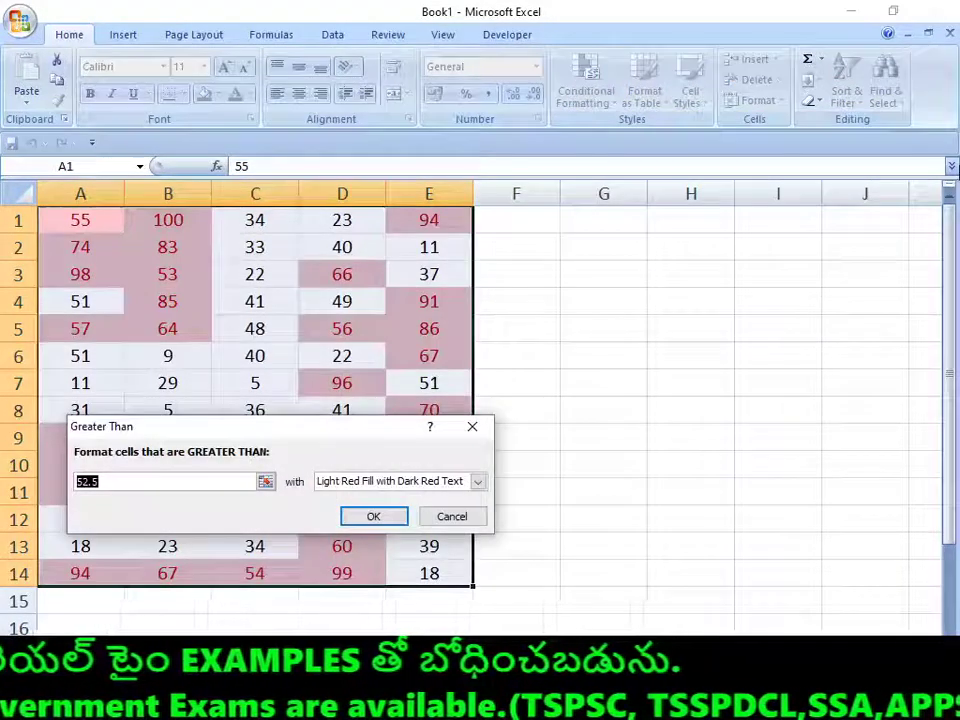
type("50")
key("Tab")
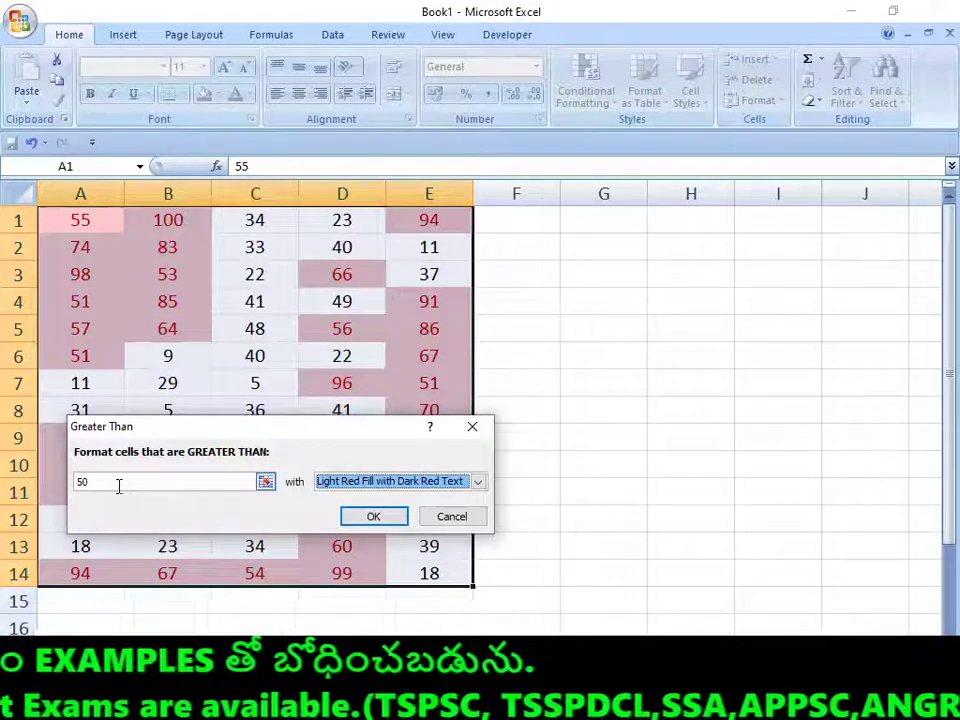
left_click(476, 485)
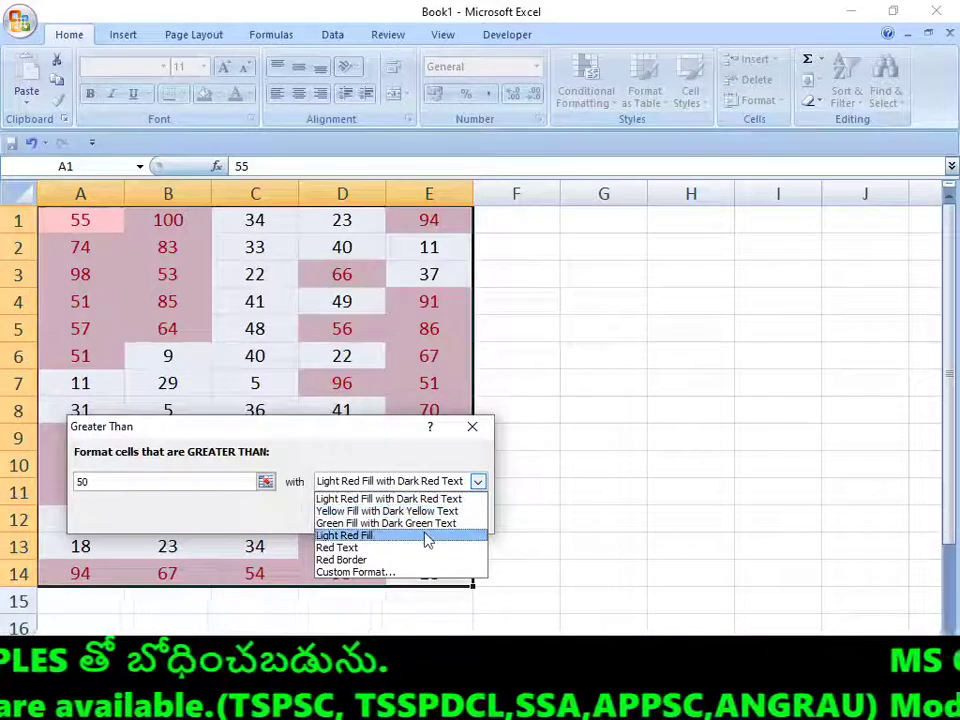
key("Up")
key("Return")
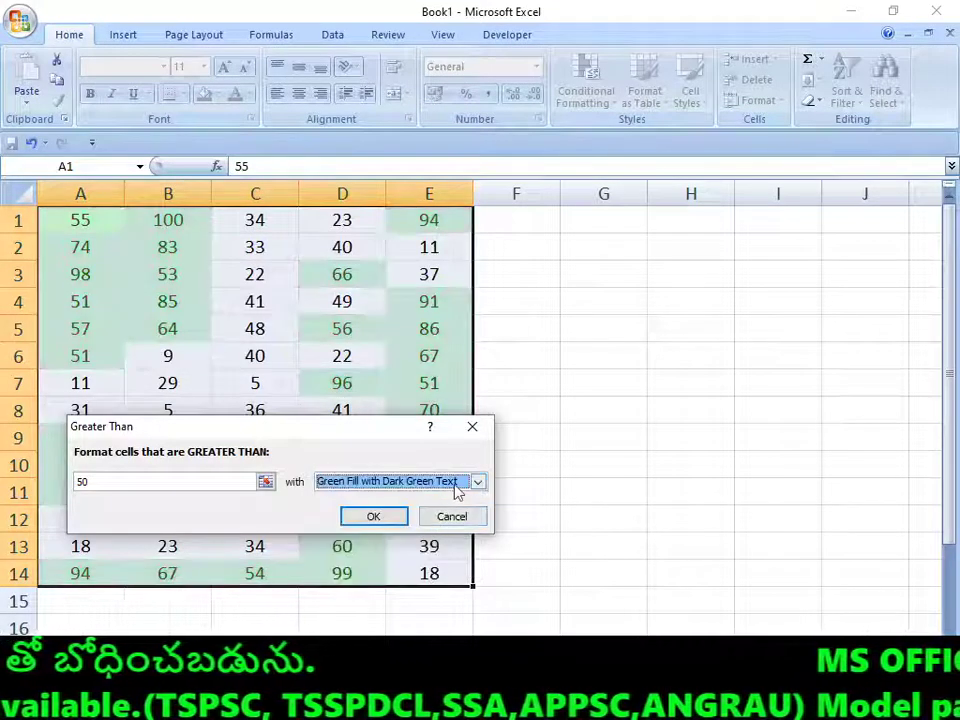
left_click(478, 484)
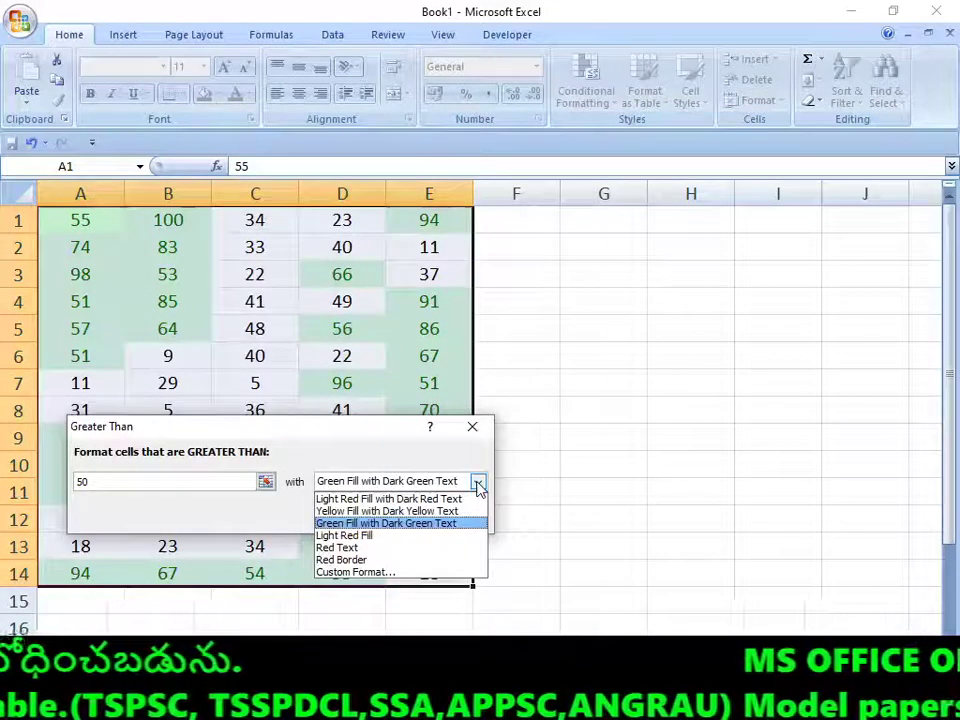
left_click(368, 573)
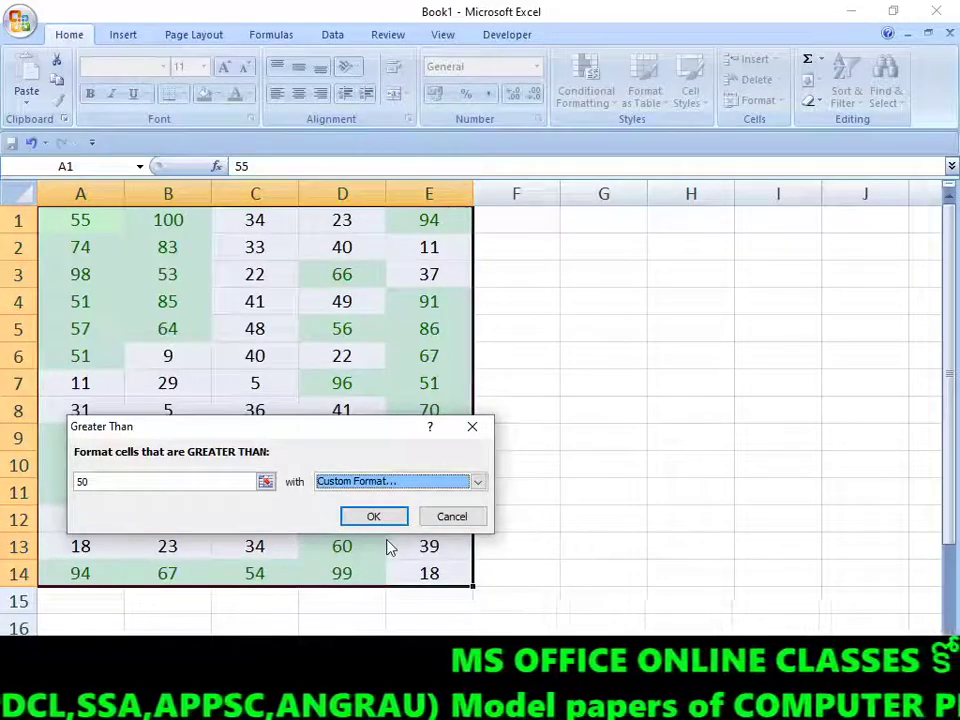
left_click(373, 516)
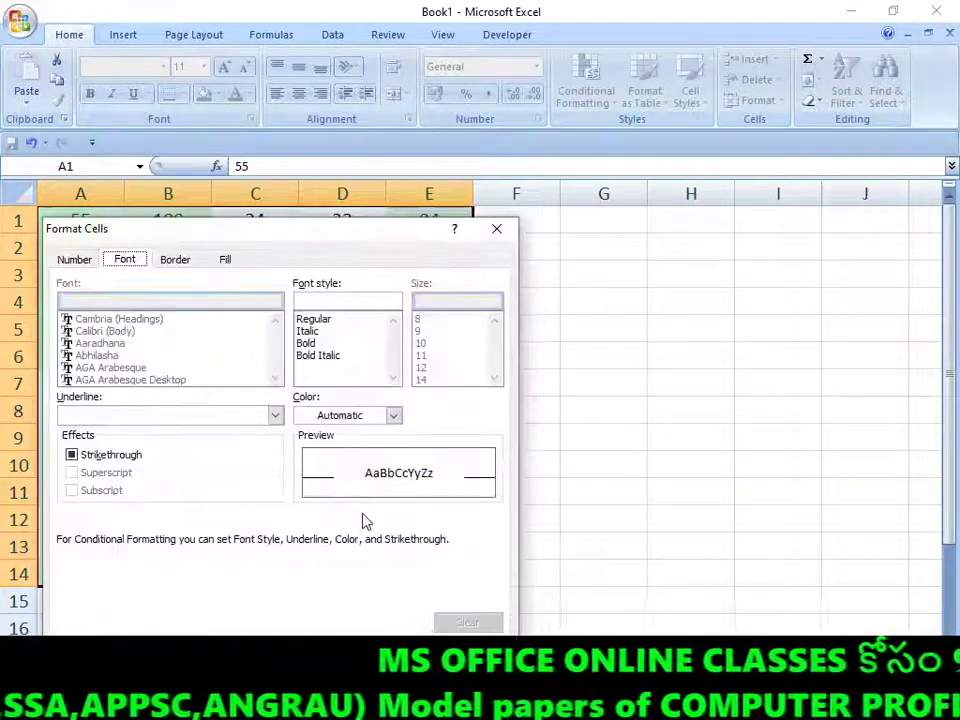
left_click(226, 262)
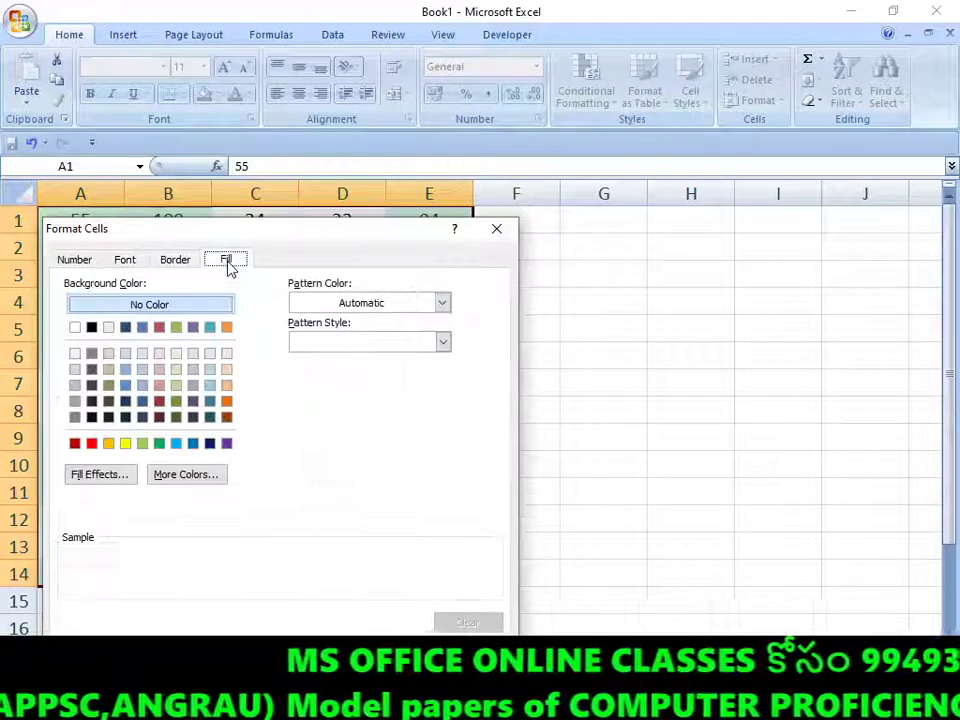
left_click(159, 445)
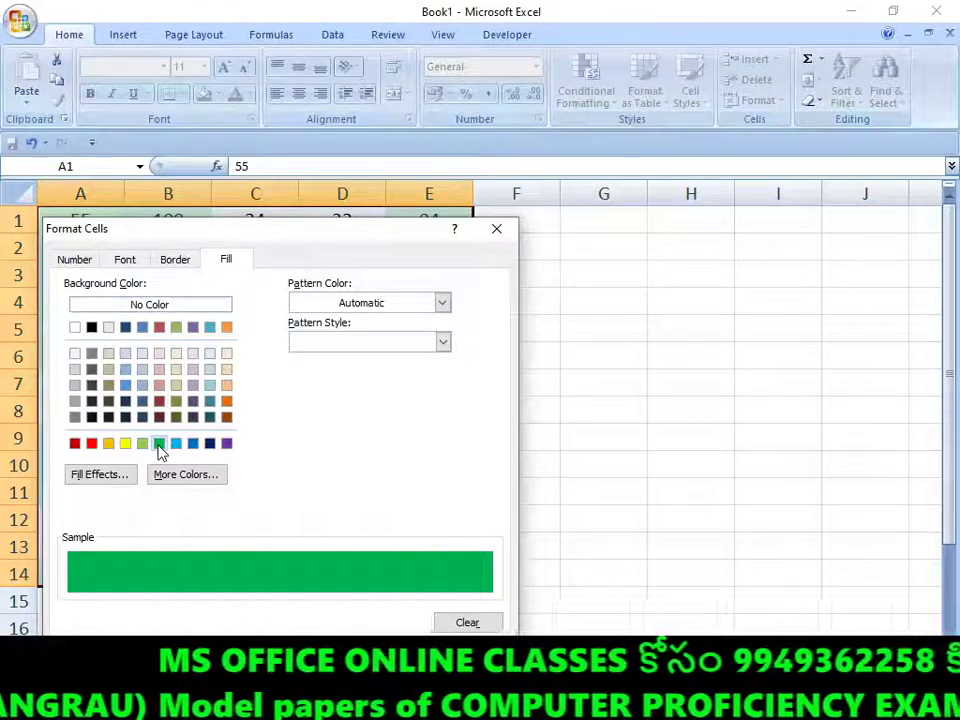
left_click(390, 655)
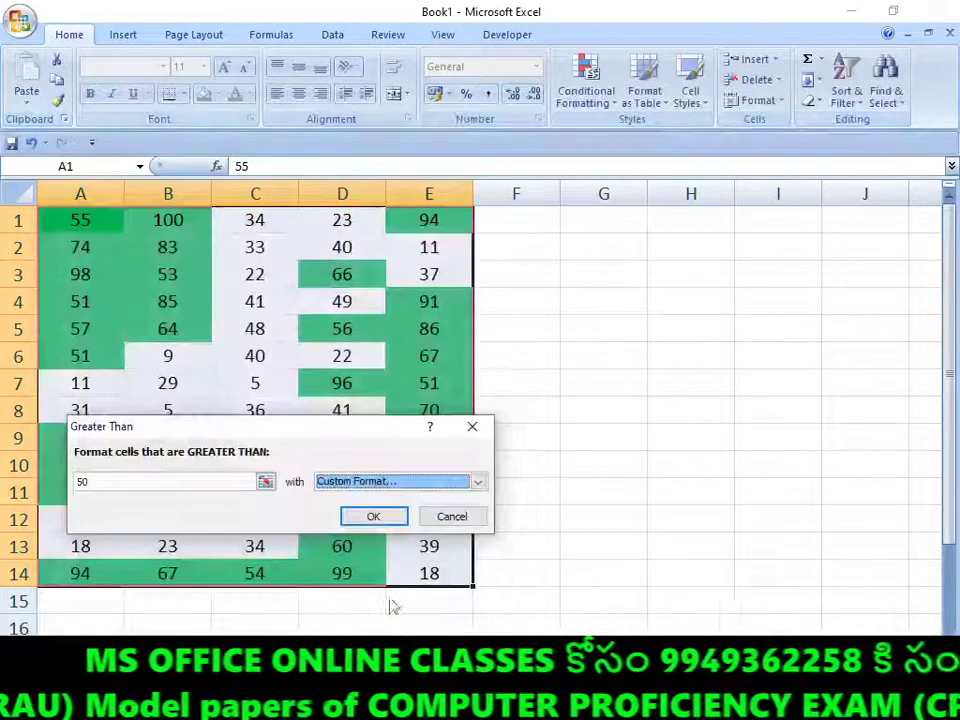
Apply the green greater-than-50 rule, then reselect A1:E14 for another highlight rule.
left_click(375, 517)
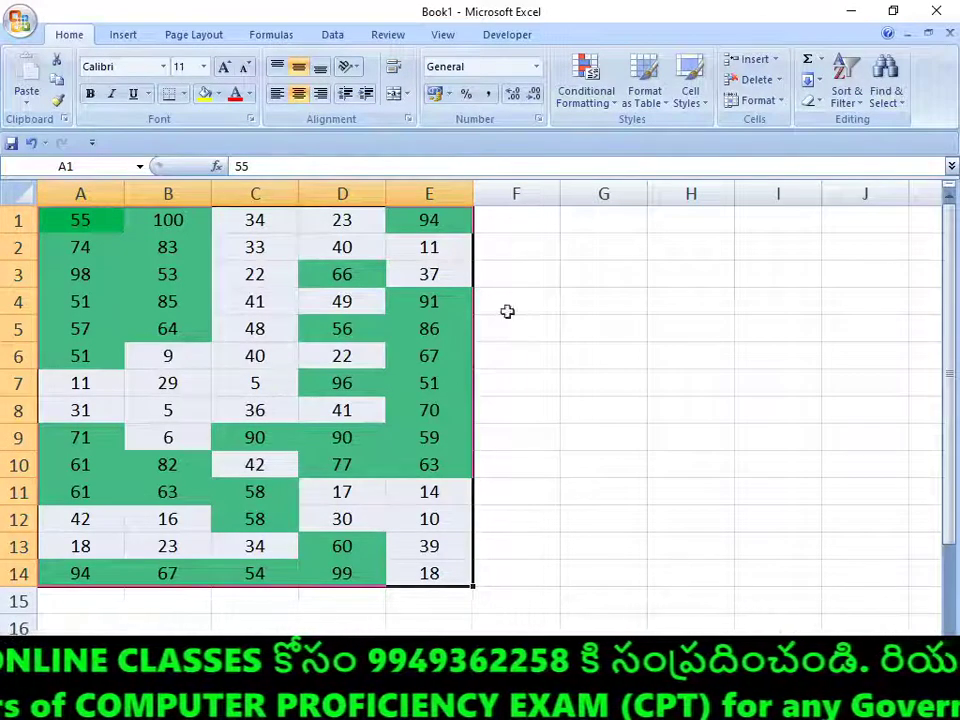
left_click(605, 95)
mouse_move(620, 300)
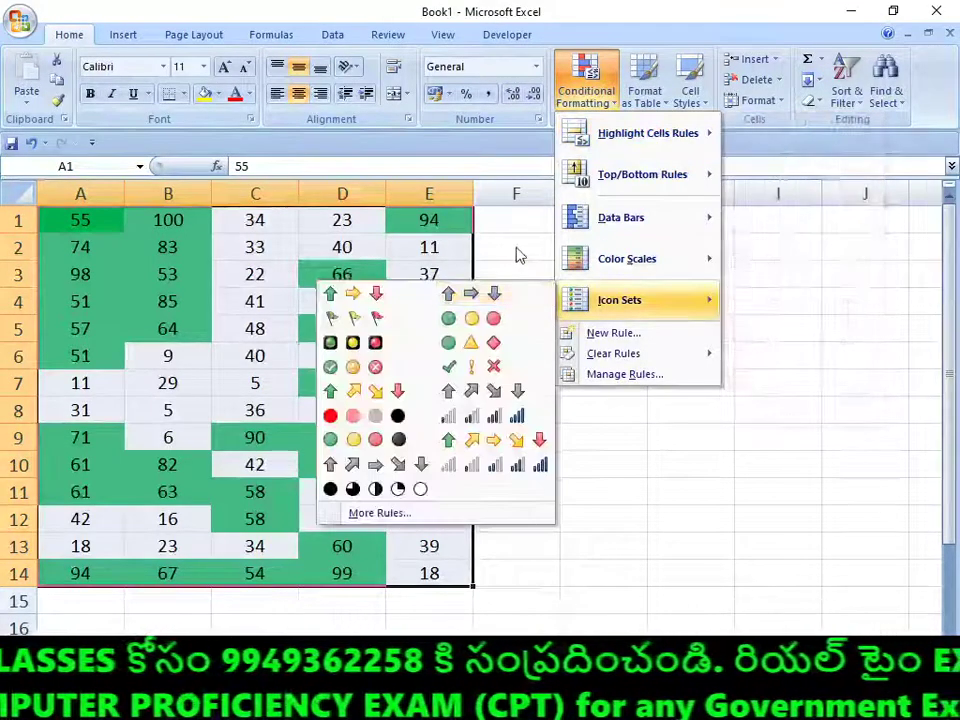
left_click(142, 230)
left_click_drag(56, 216, 436, 573)
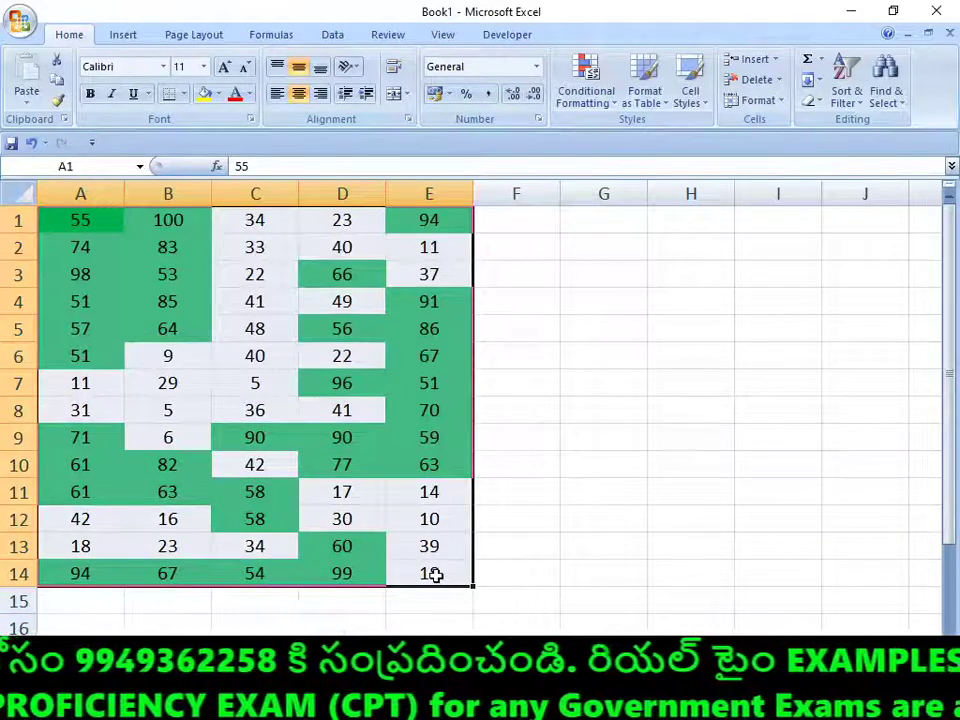
left_click(588, 92)
mouse_move(647, 133)
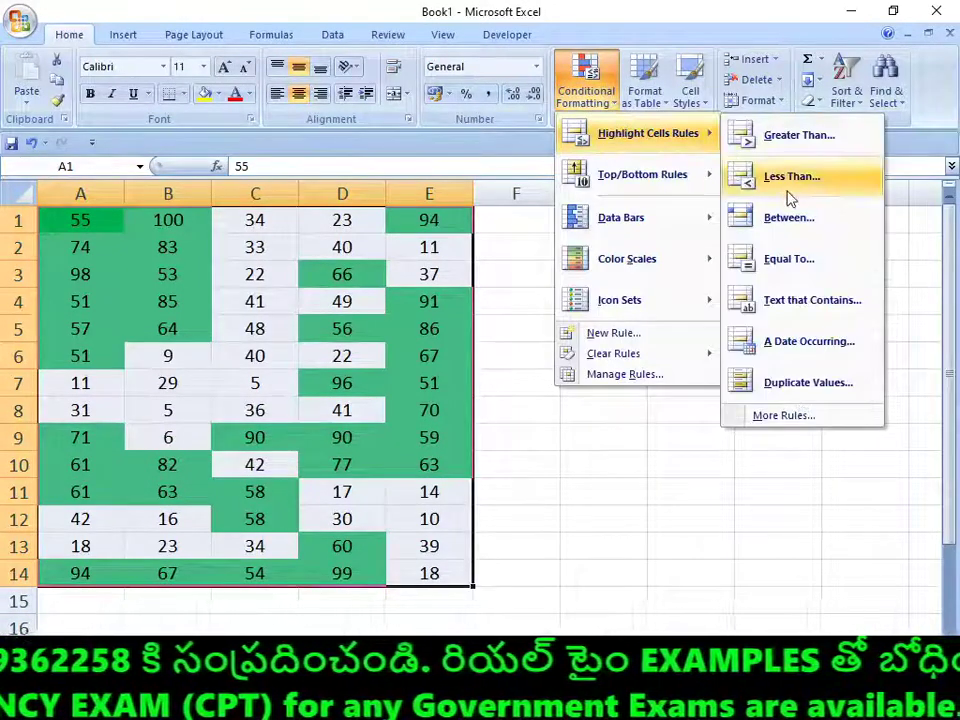
Add a Less Than 50 rule giving those cells a custom solid red fill.
left_click(788, 178)
type("50")
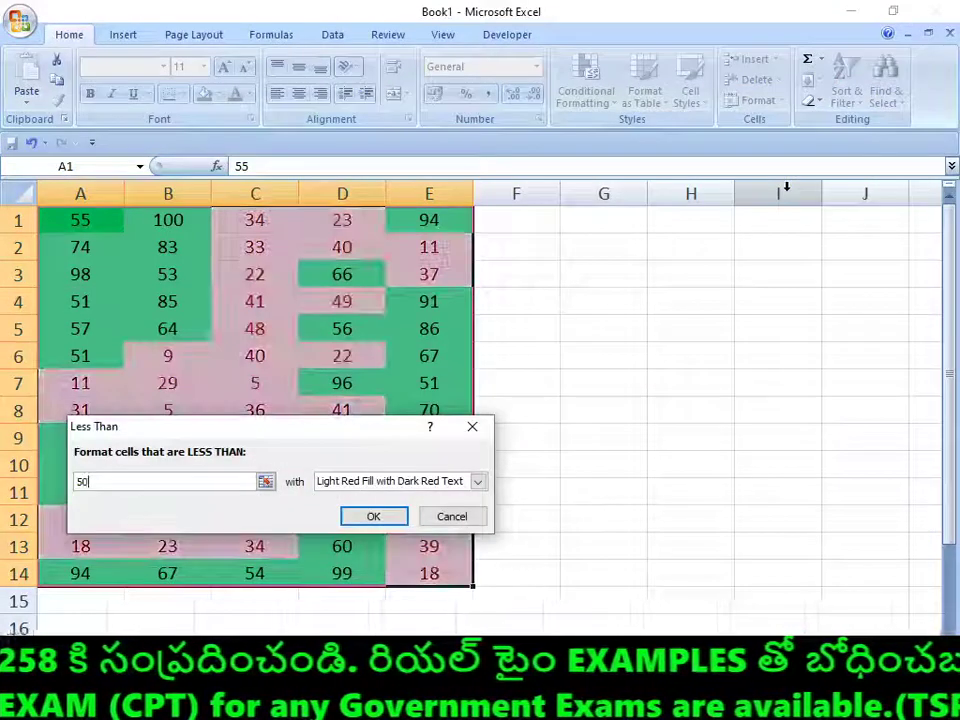
key("Tab")
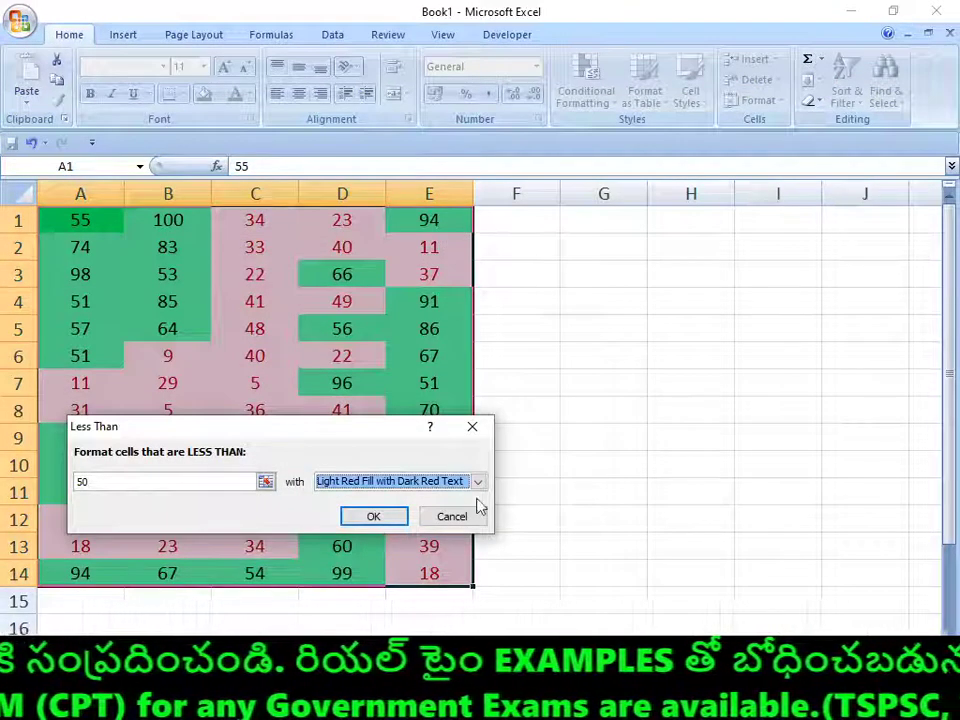
left_click(478, 481)
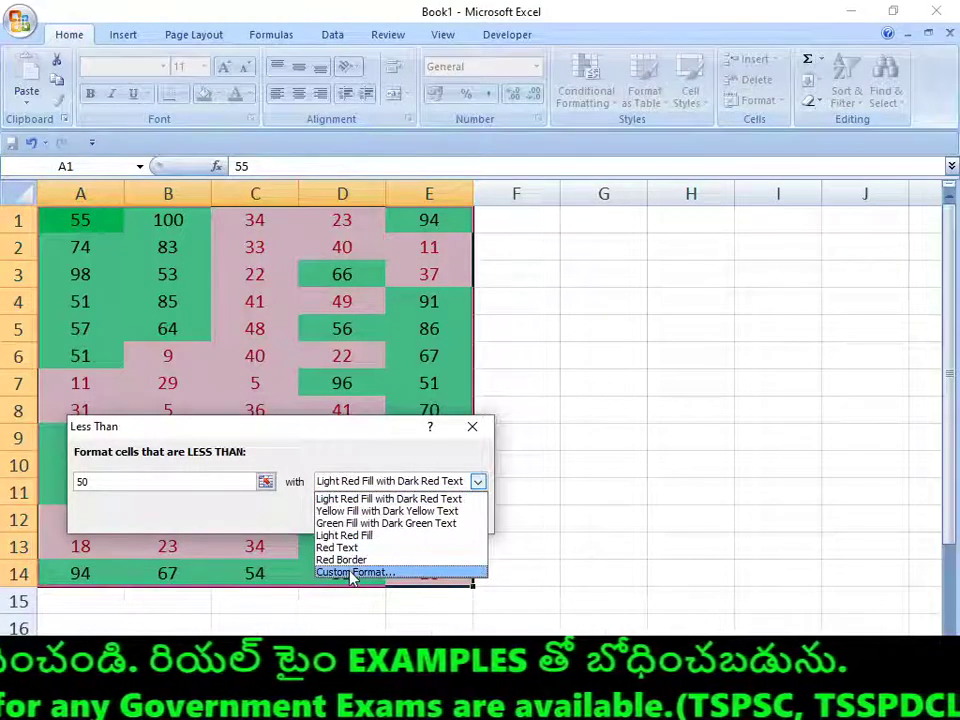
left_click(352, 573)
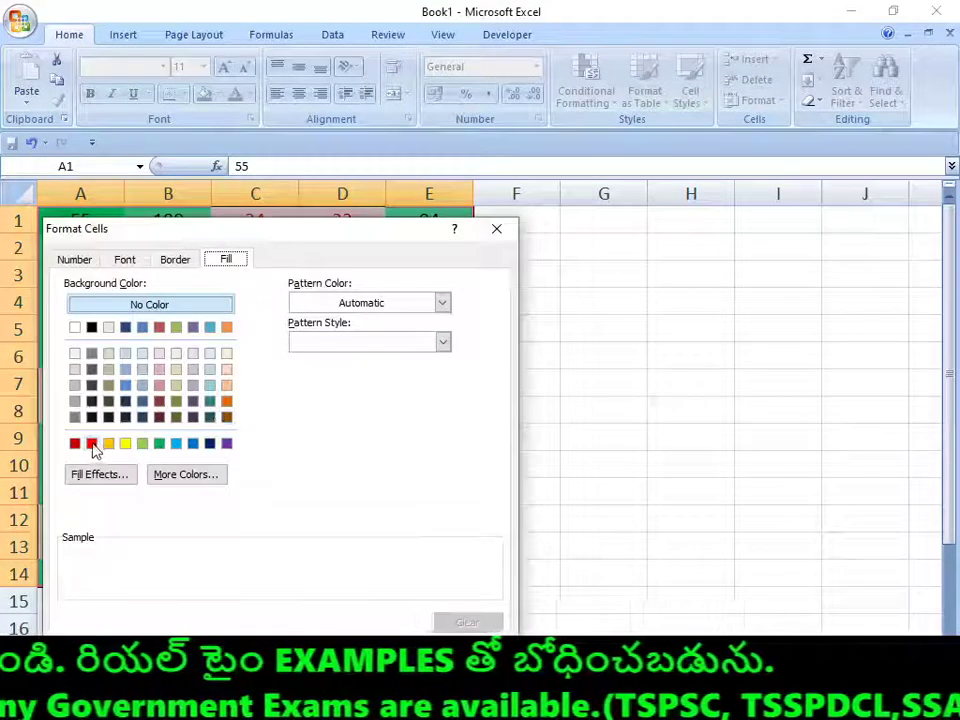
left_click(91, 443)
left_click(385, 664)
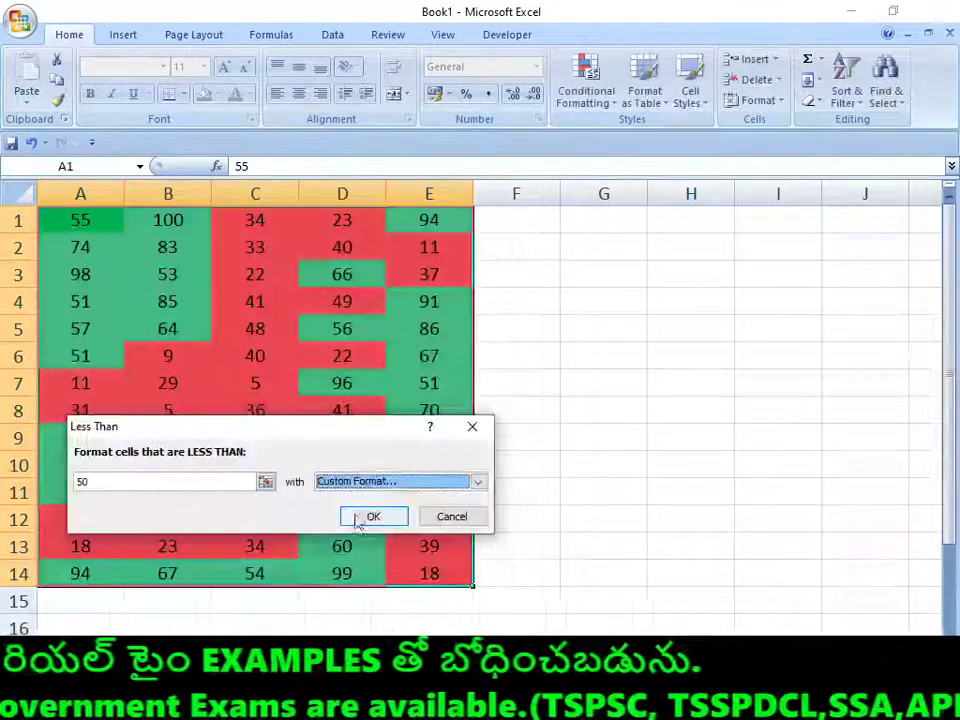
left_click(363, 517)
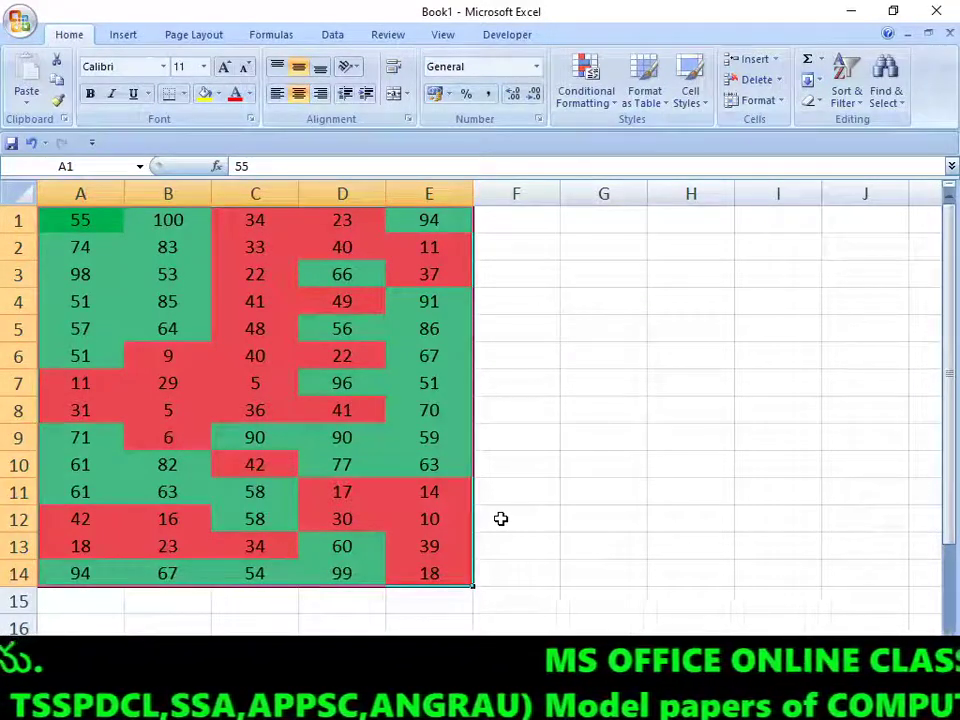
Select A1:E14 and clear all conditional formatting rules from the selected cells.
left_click(575, 85)
mouse_move(640, 133)
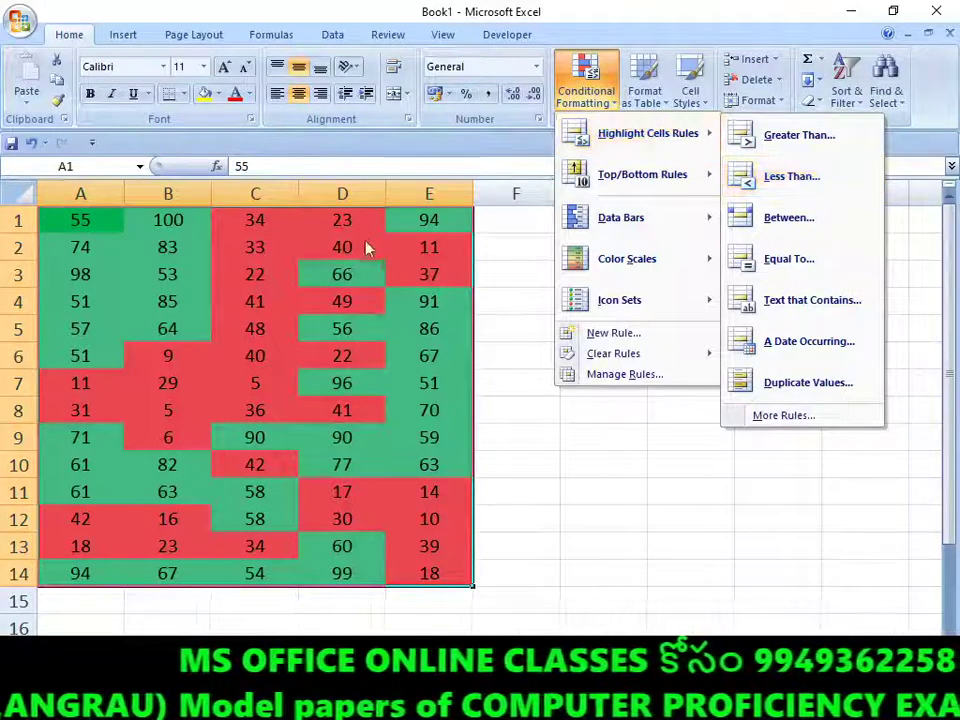
left_click(66, 216)
mouse_move(66, 216)
left_mouse_down()
mouse_move(429, 285)
mouse_move(439, 567)
left_mouse_up()
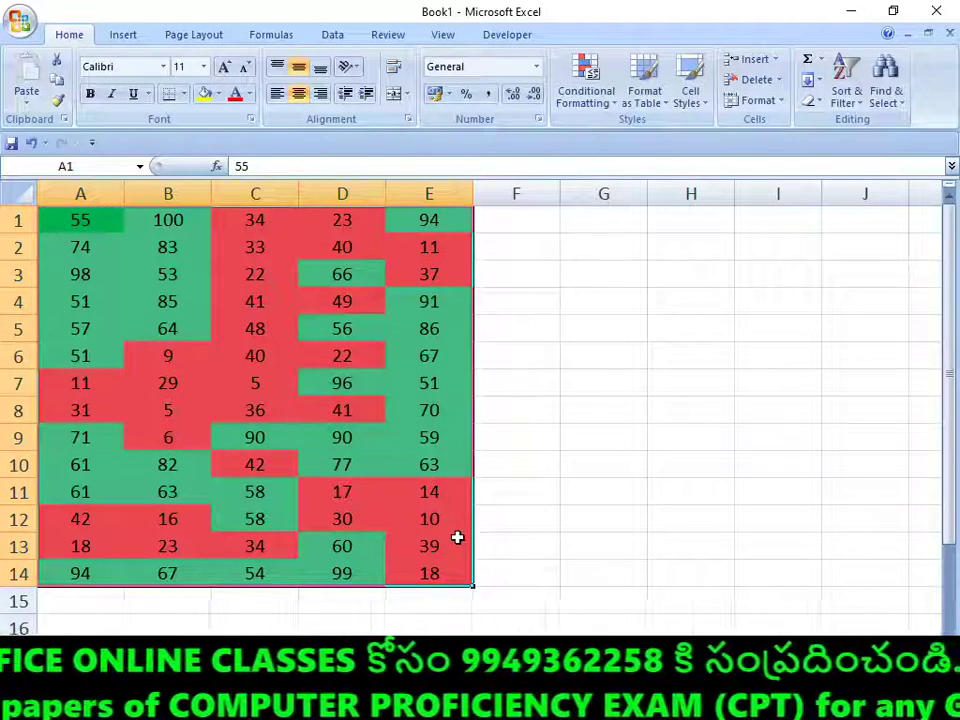
left_click(585, 90)
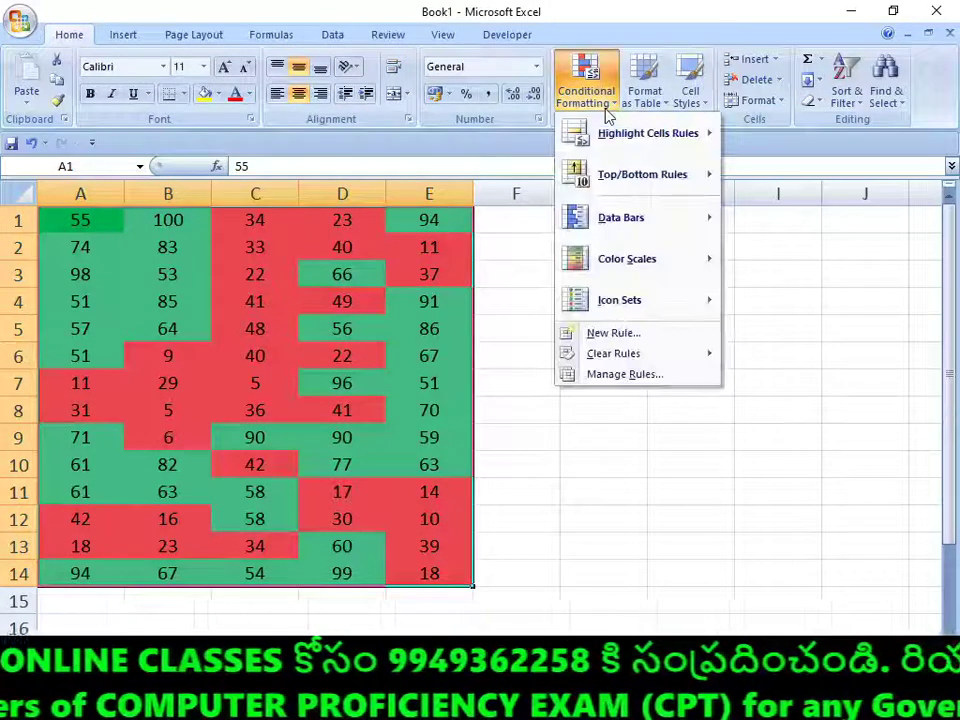
mouse_move(614, 353)
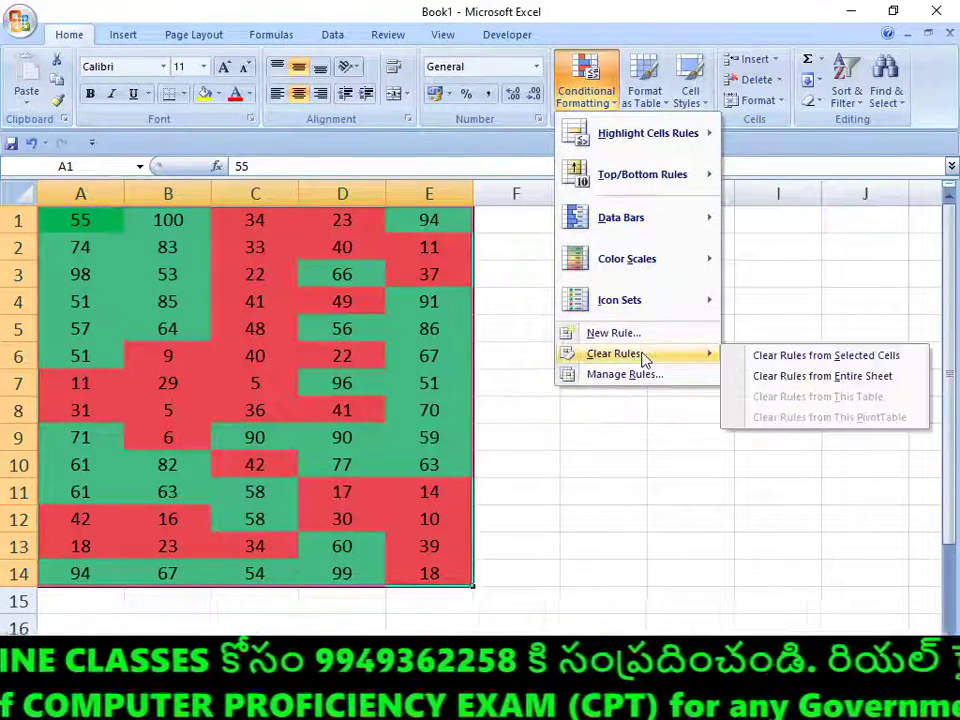
left_click(756, 358)
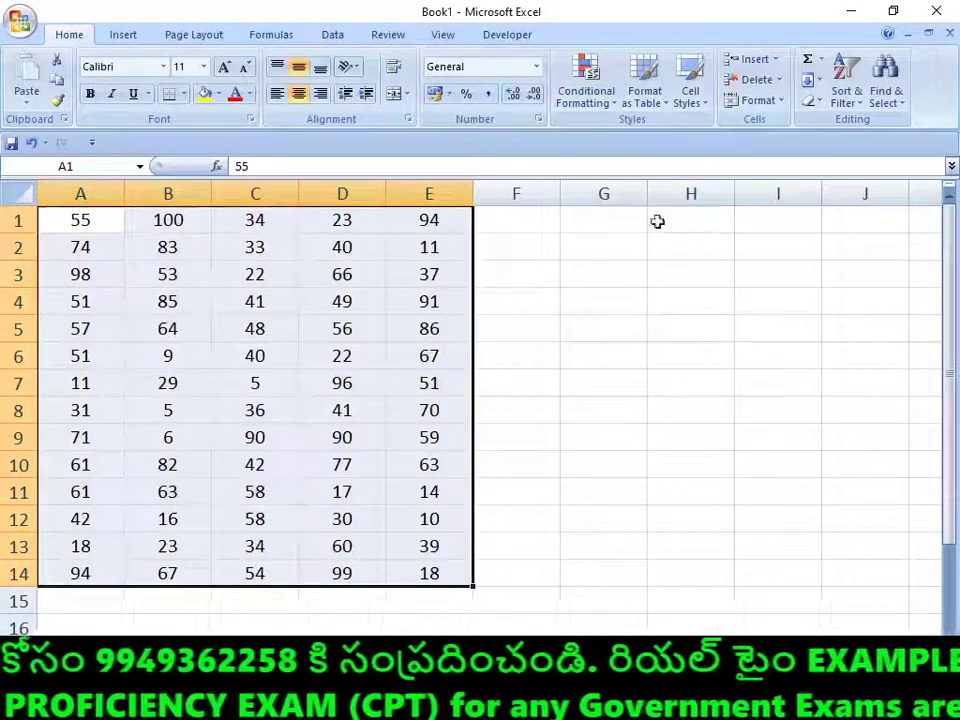
Start a Between rule for values from 40 to 60 in the grid.
left_click(612, 100)
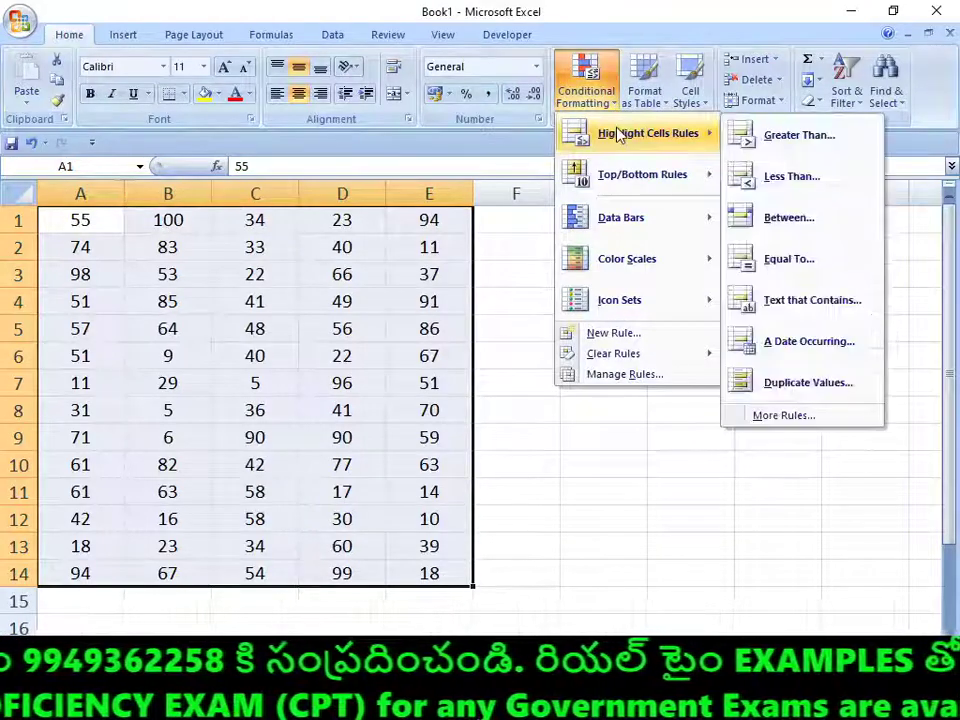
left_click(810, 220)
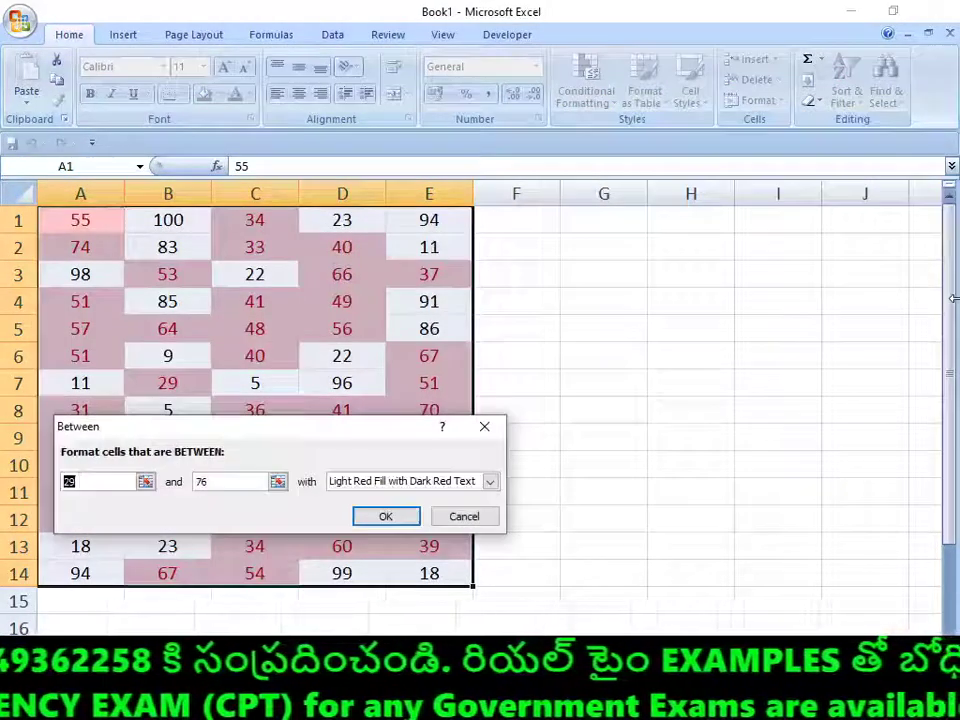
type("40")
key("Tab")
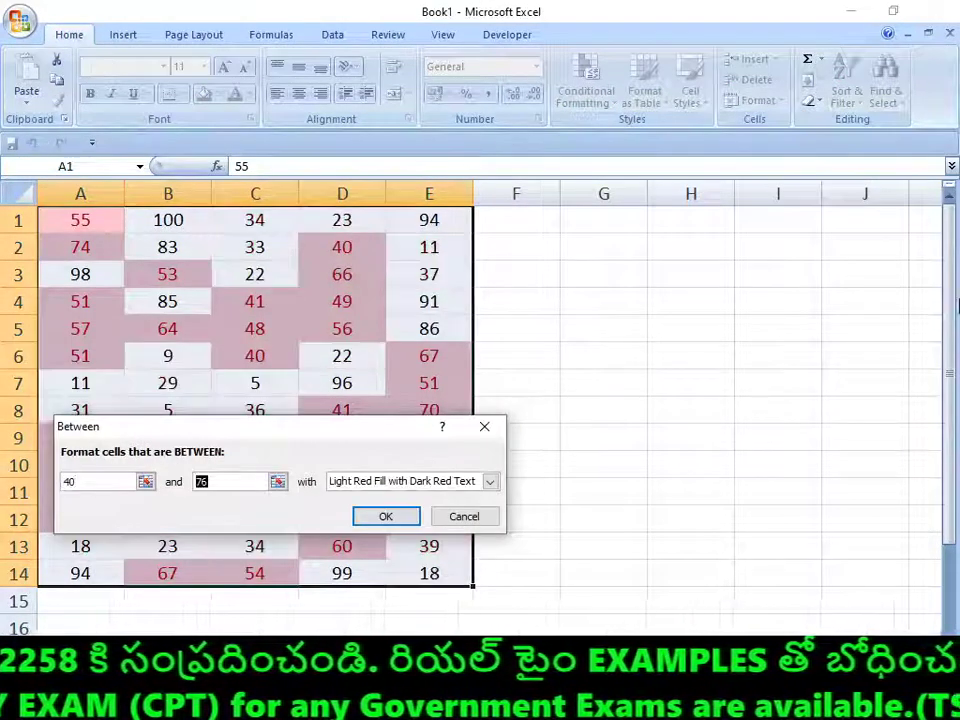
type("60")
key("Tab")
left_click(489, 481)
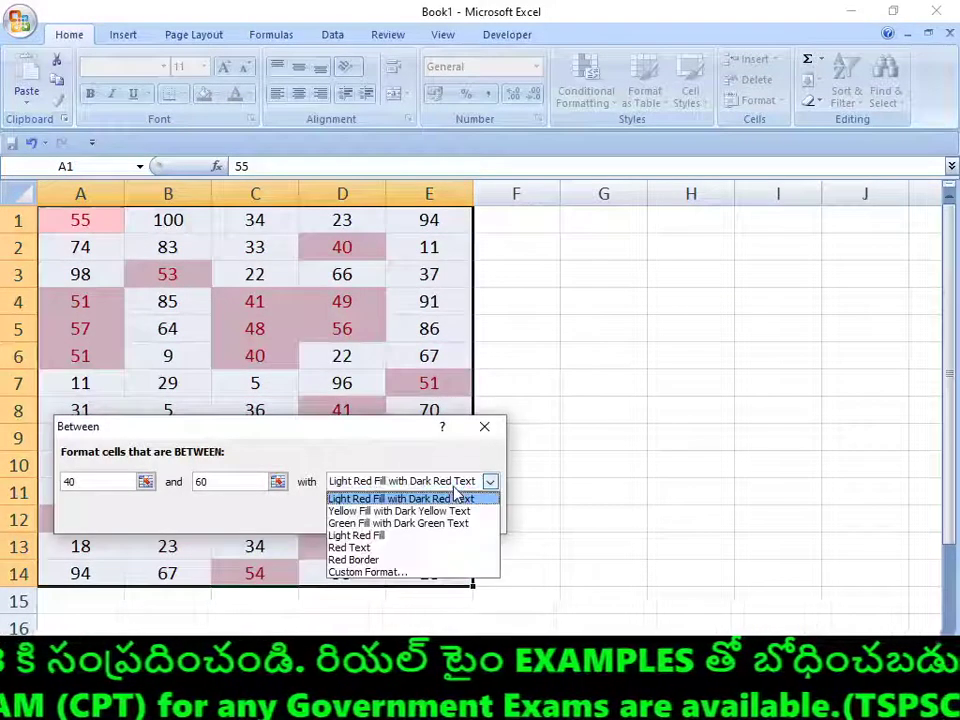
left_click(420, 510)
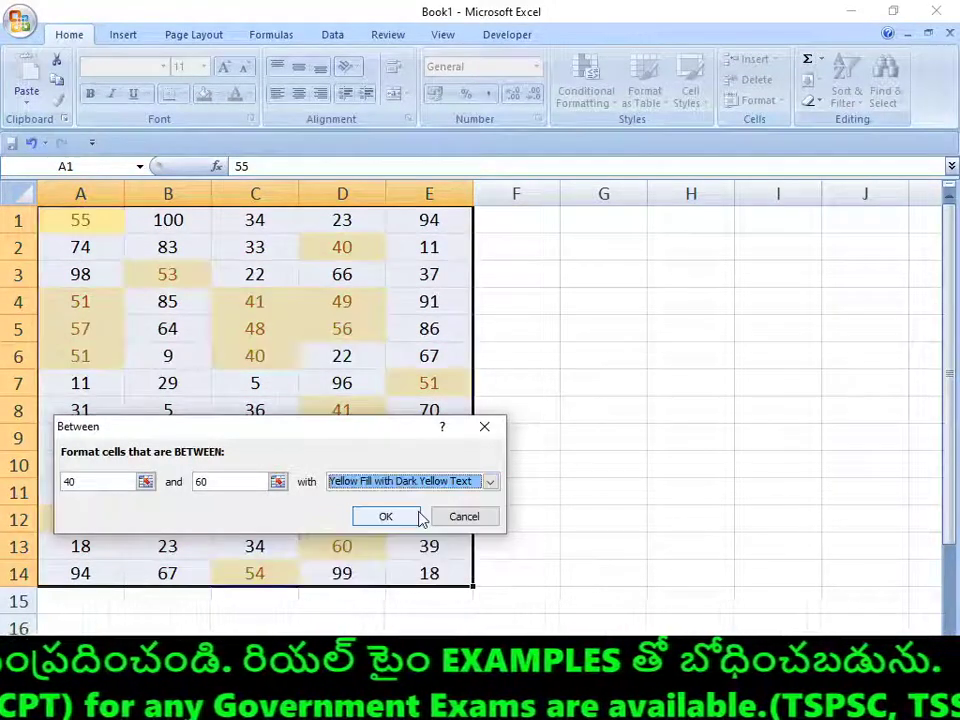
Give the 40–60 rule a custom gold fill and apply it.
left_click(428, 484)
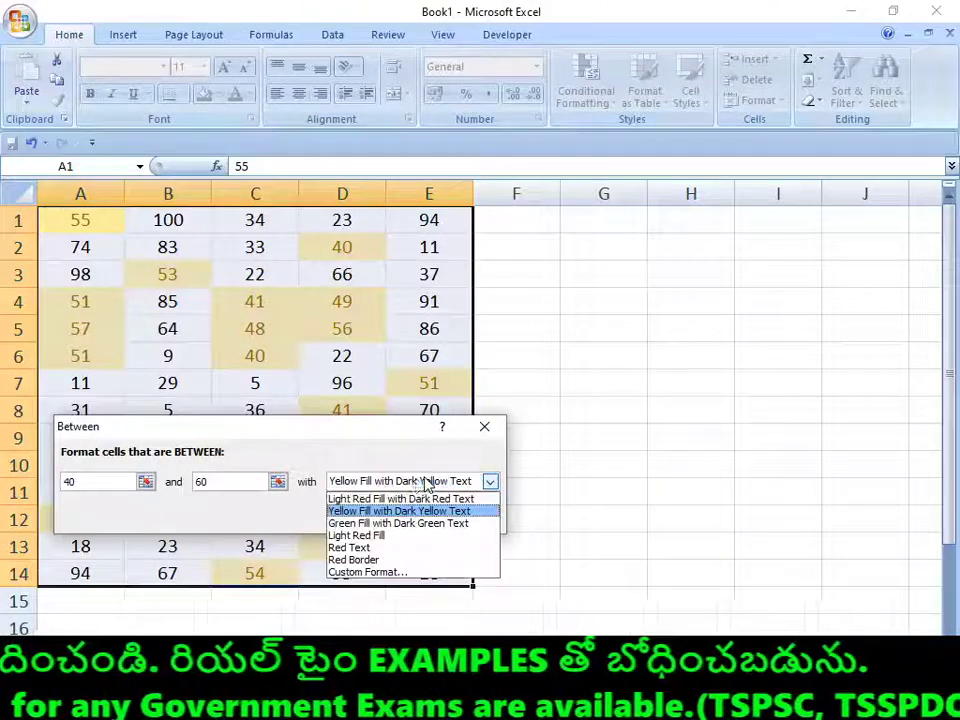
left_click(366, 572)
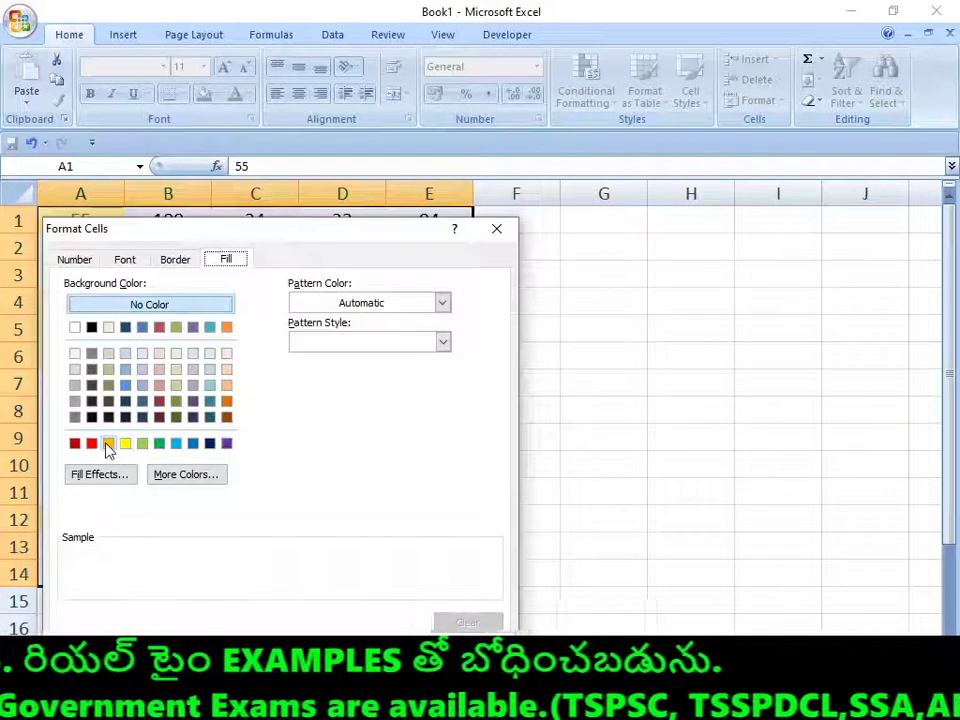
left_click(108, 443)
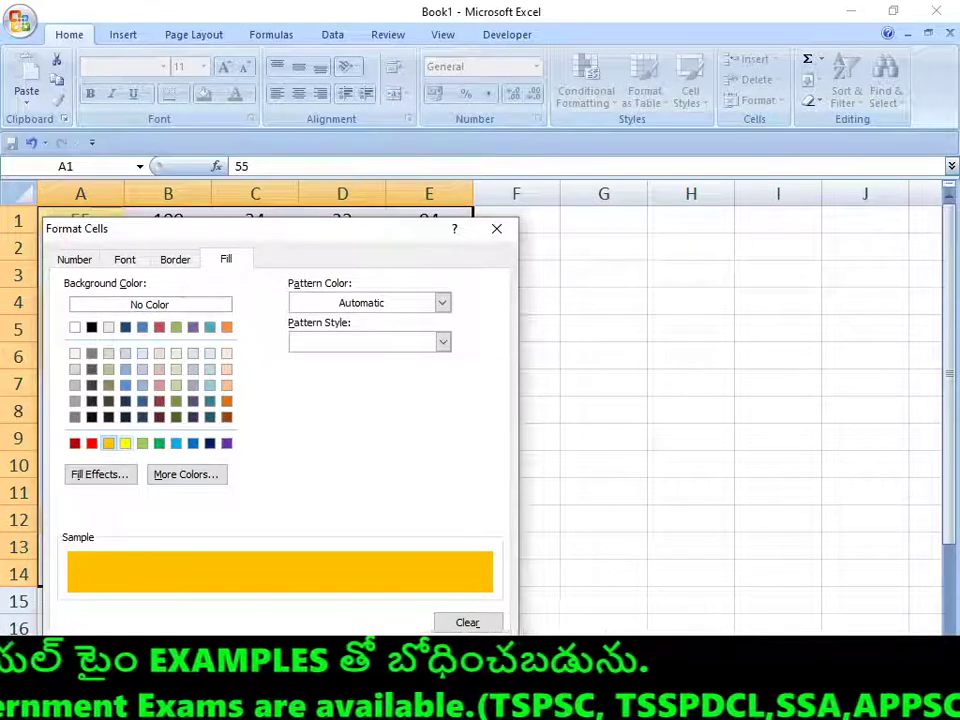
key("Return")
left_click(384, 516)
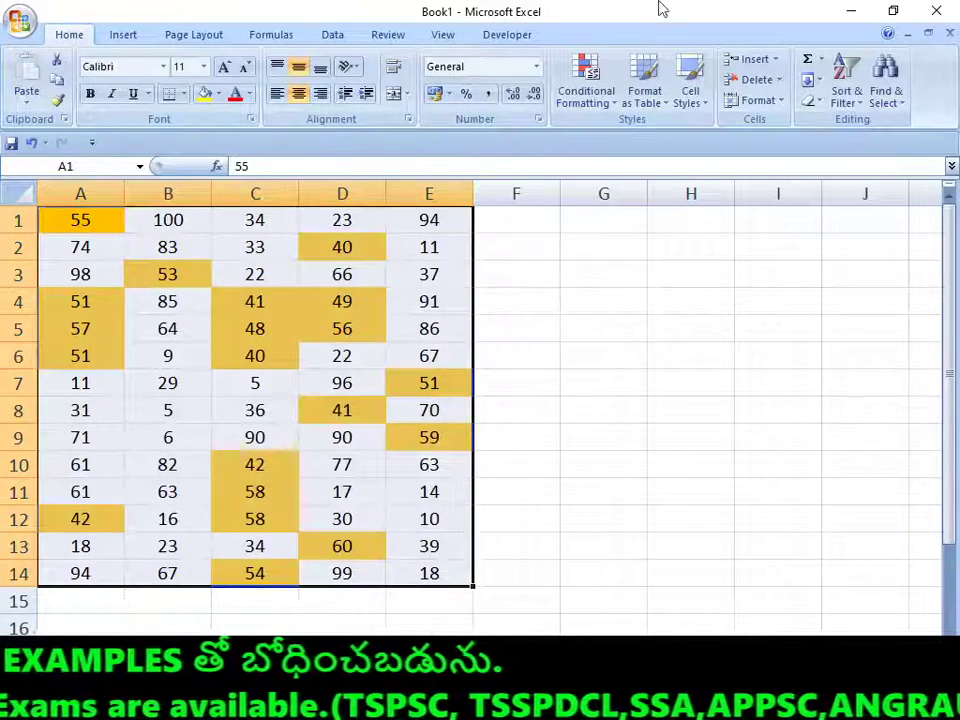
left_click(604, 106)
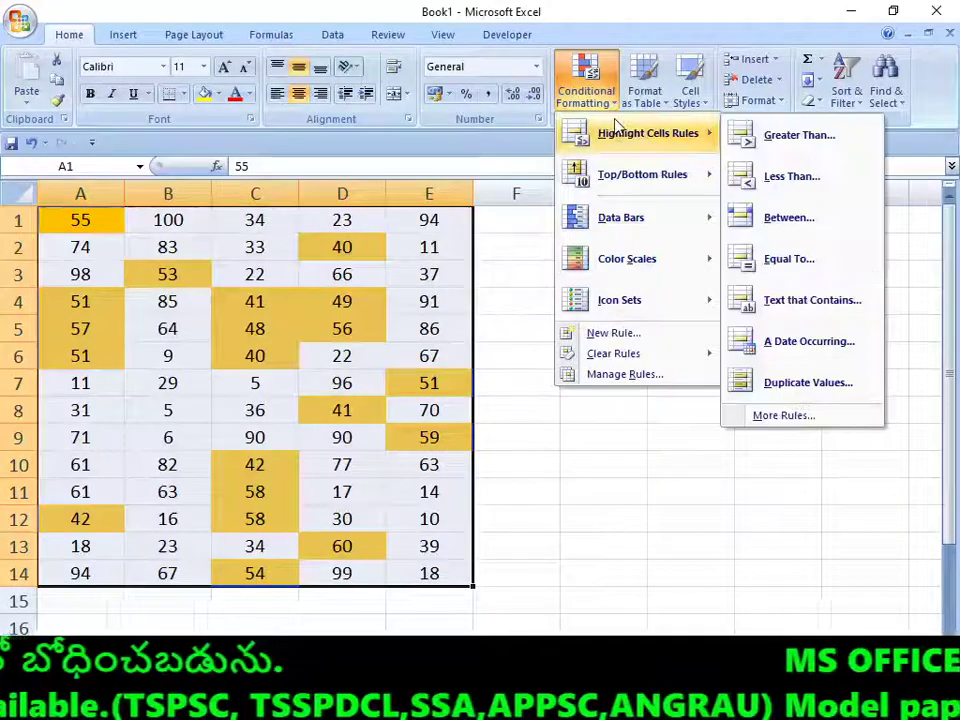
mouse_move(647, 133)
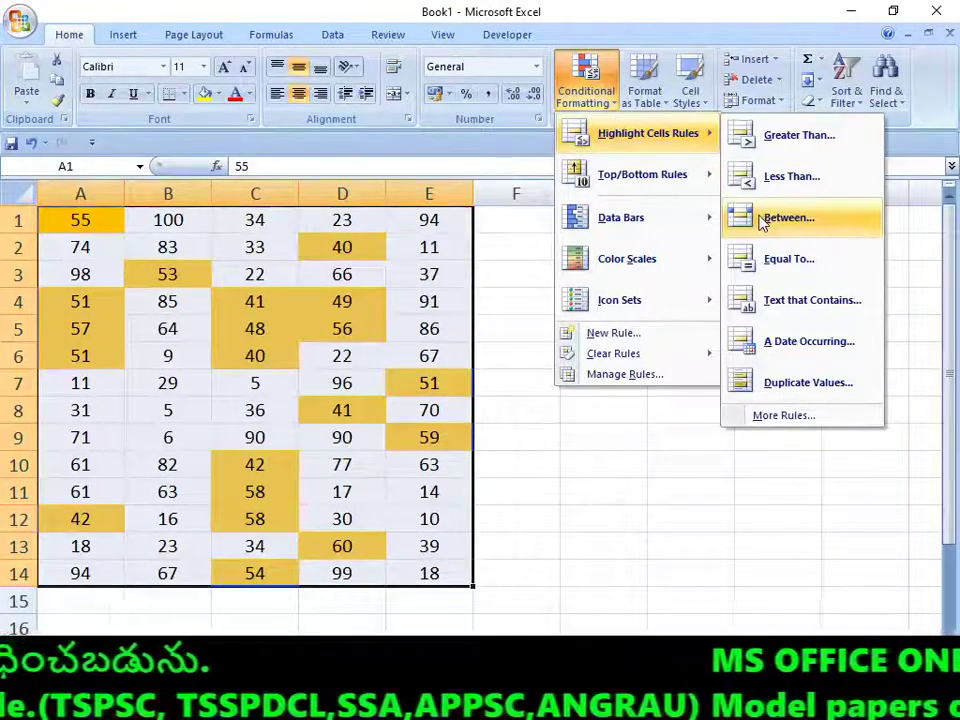
Add an Equal To 90 rule that fills matching cells purple.
left_click(766, 262)
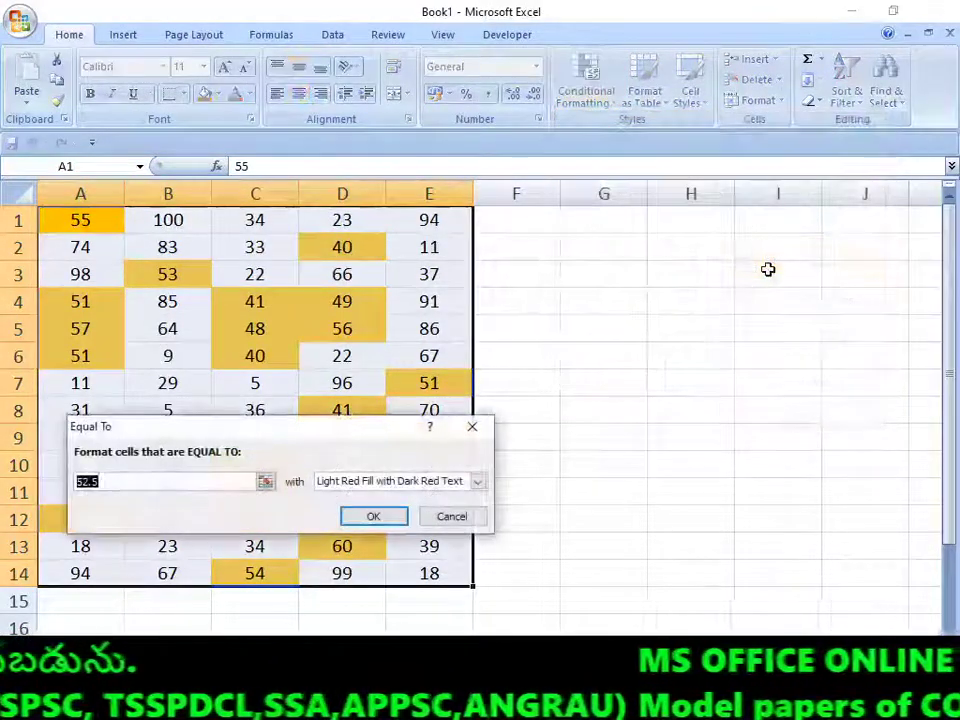
type("90")
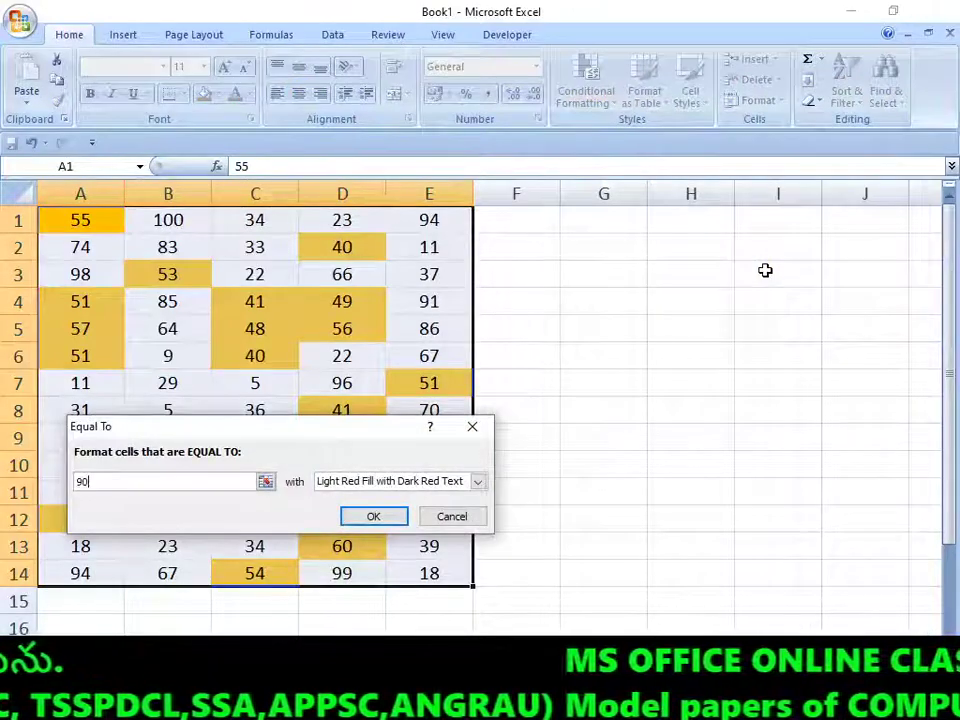
left_click(440, 482)
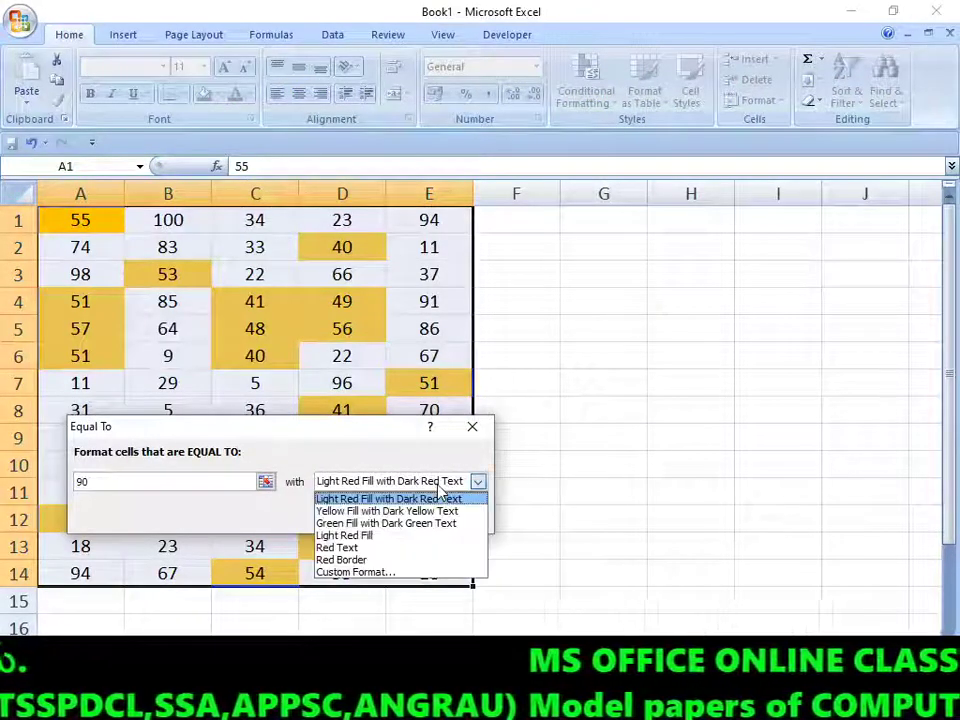
left_click(399, 573)
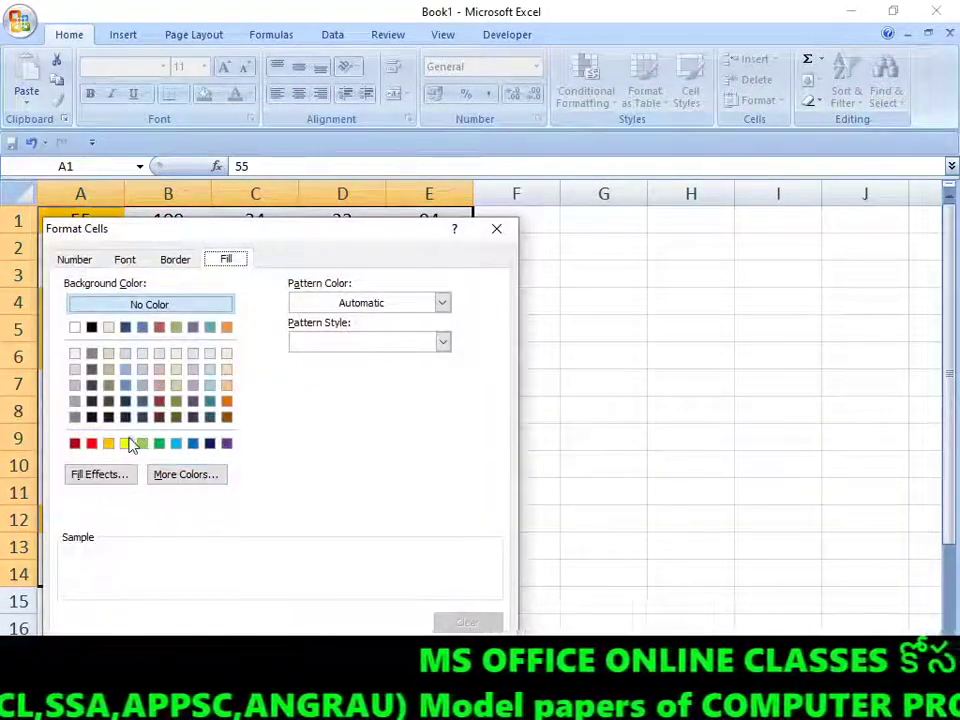
left_click(226, 443)
key("Return")
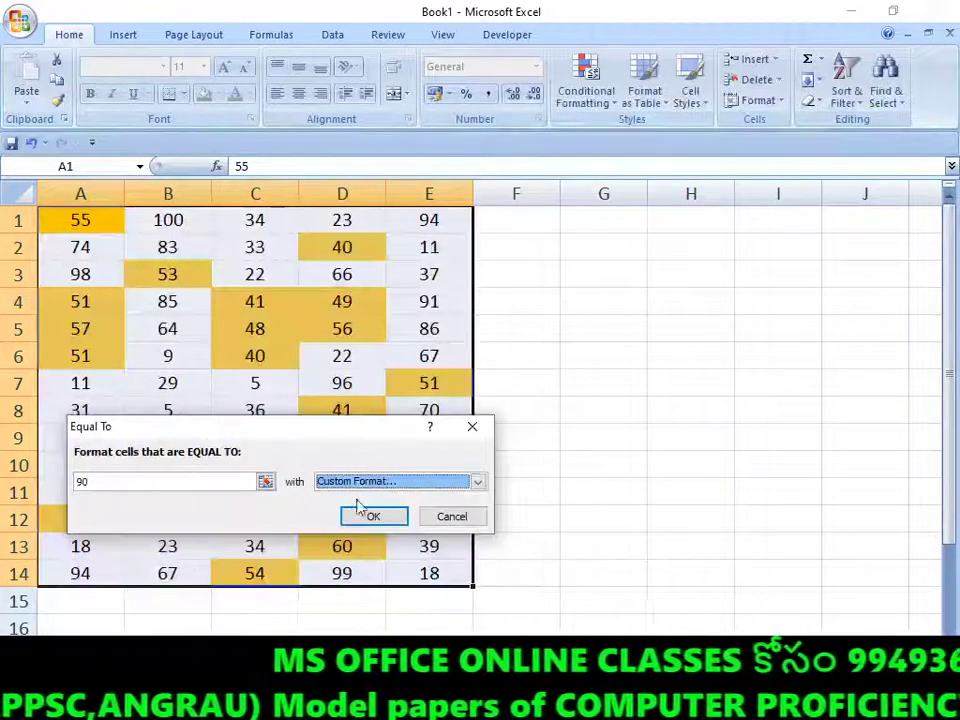
left_click(350, 516)
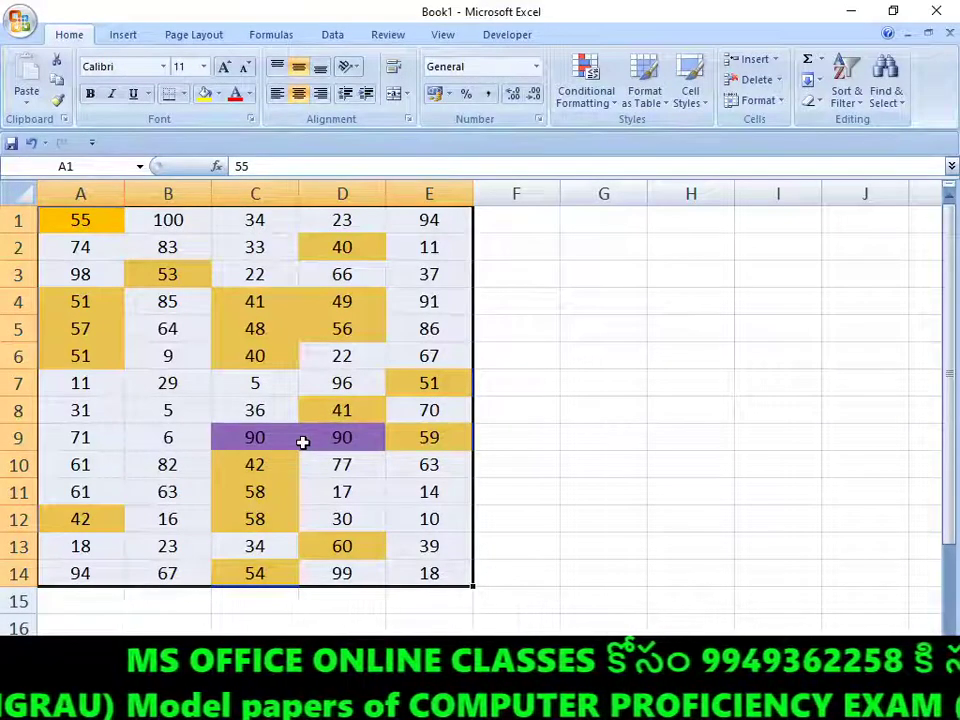
left_click(600, 88)
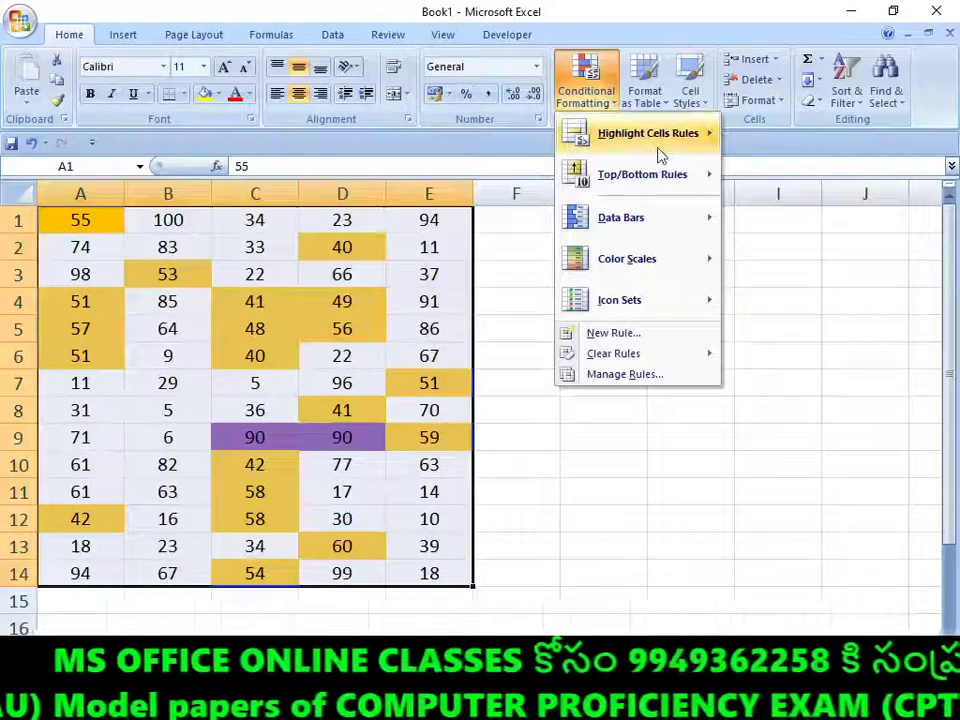
mouse_move(648, 133)
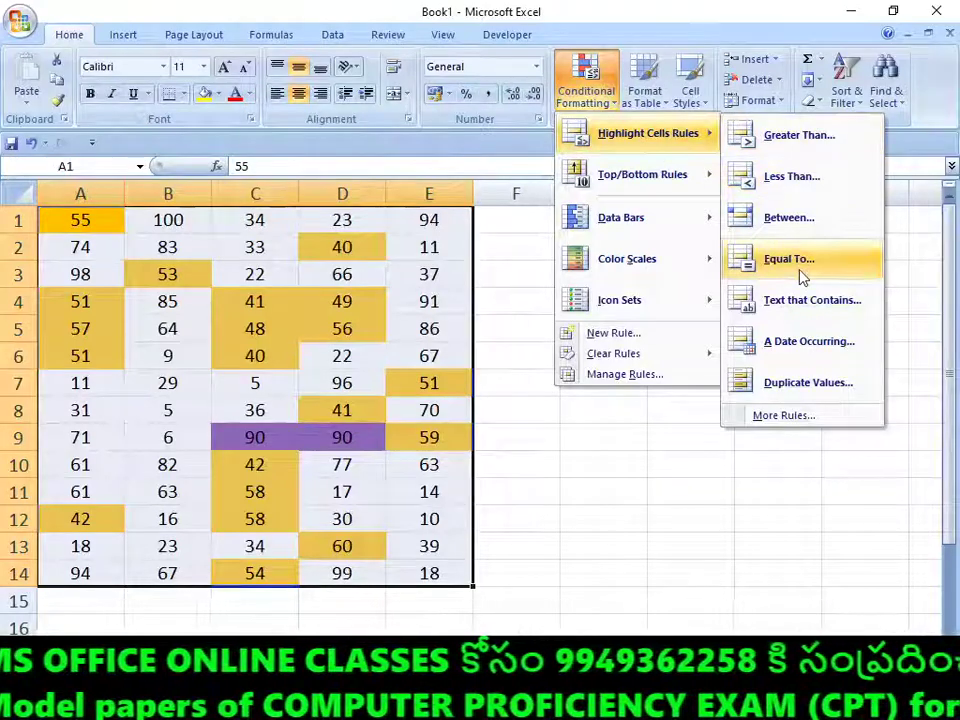
Type PASS and FAIL labels down column F starting at F1.
left_click(505, 217)
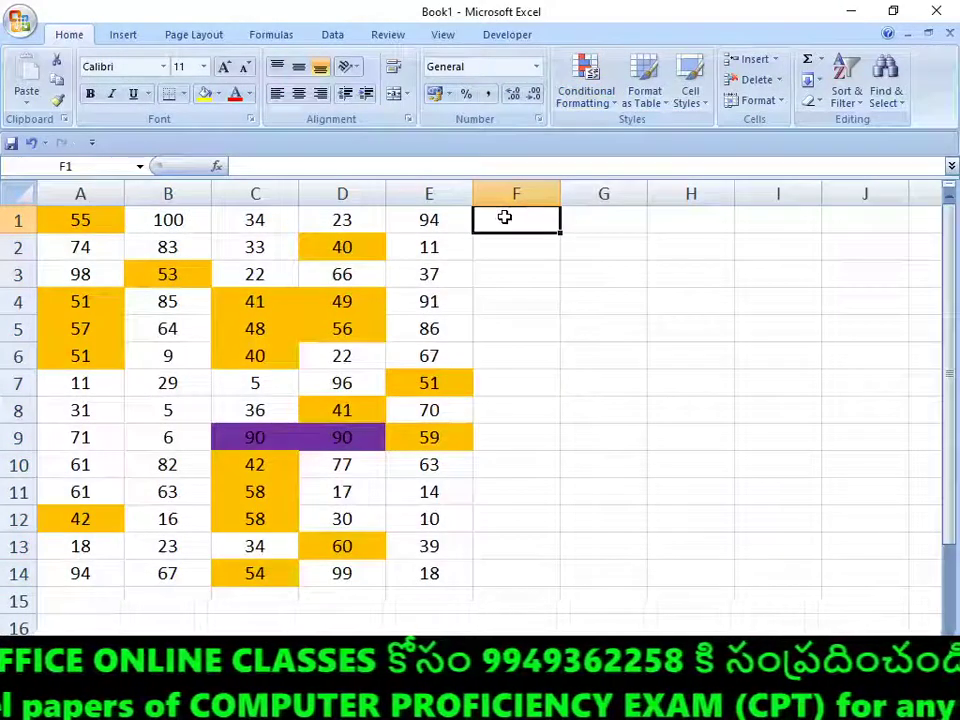
type("PASS")
key("Return")
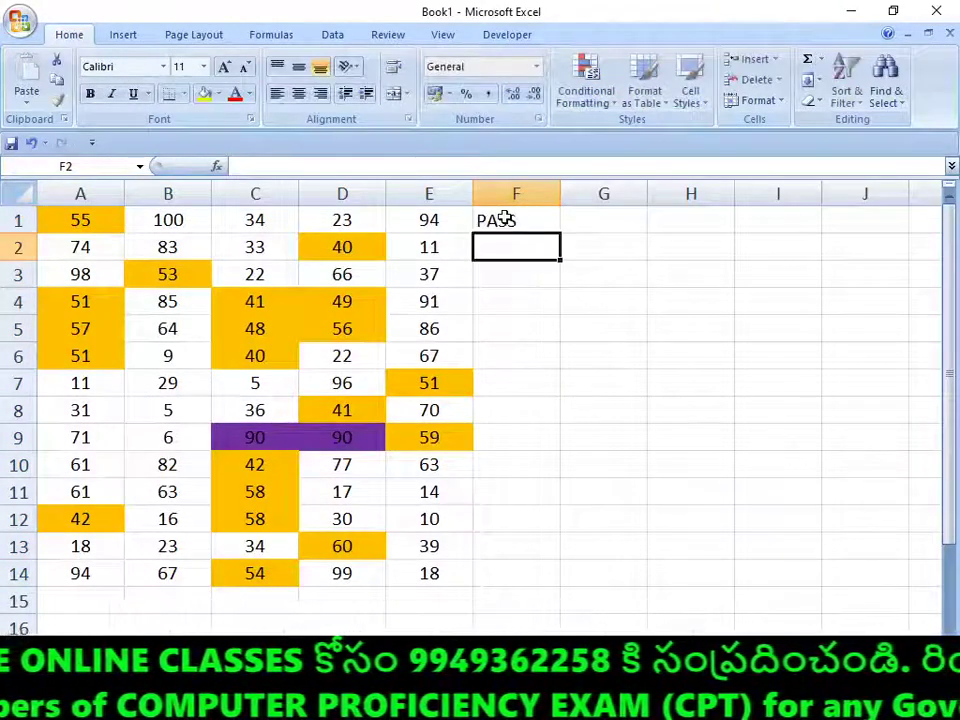
type("FAIL")
key("Return")
type("F")
key("Return")
type("F")
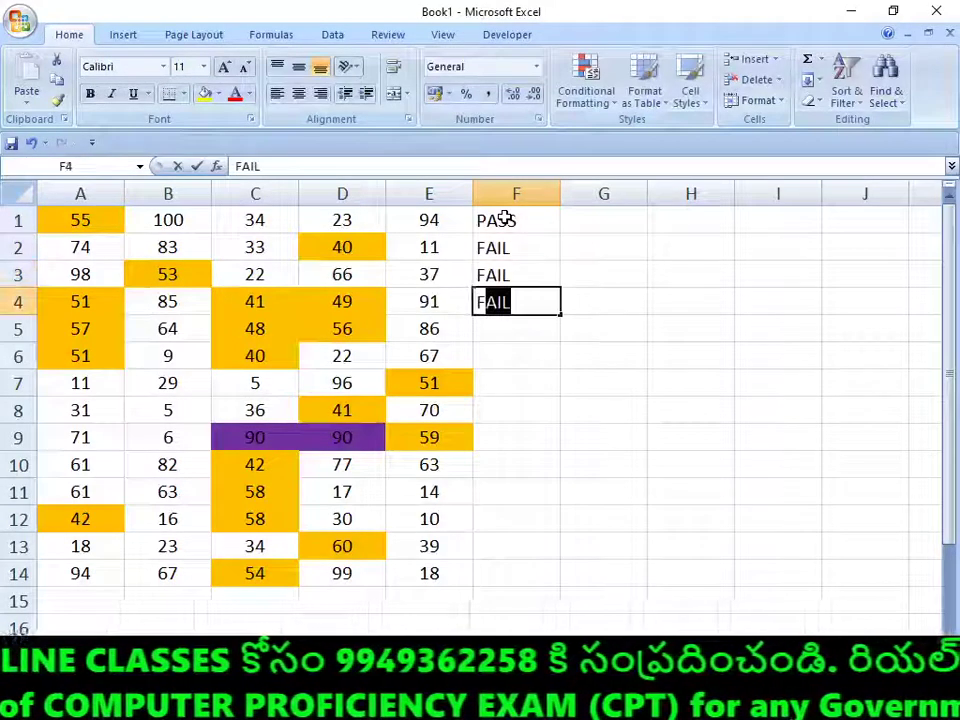
key("Return")
type("F")
key("Return")
type("P")
key("Return")
type("P")
key("Return")
type("P")
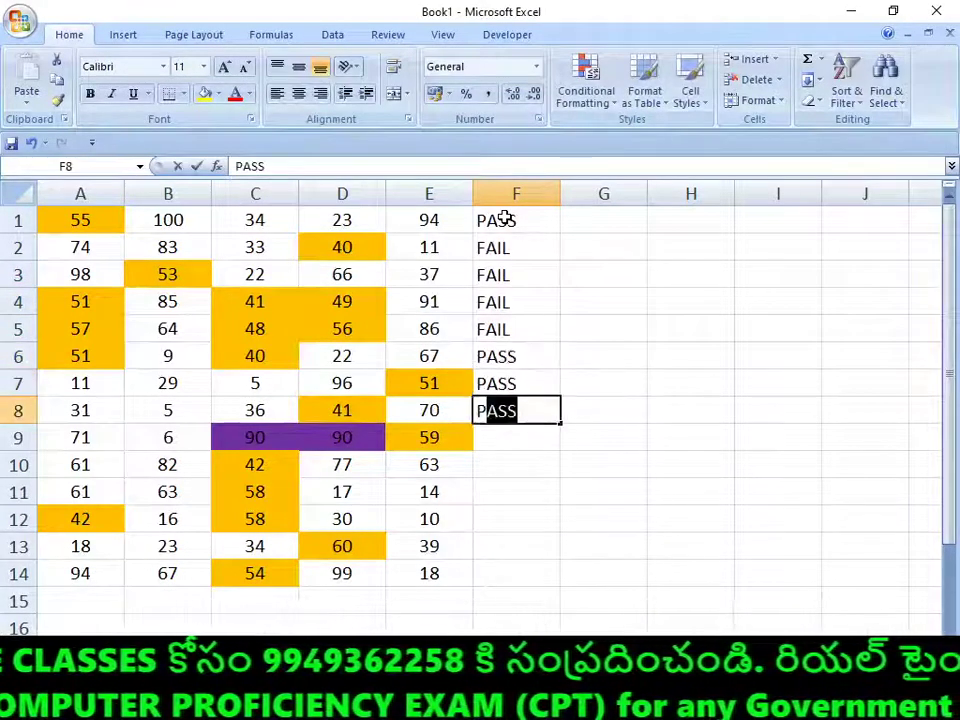
key("Return")
Put FAIL in the skipped cell F10, finish the last rows with PASS, and select F1:F14.
type("P")
key("Return")
key("Return")
type("F")
key("Return")
key("Up")
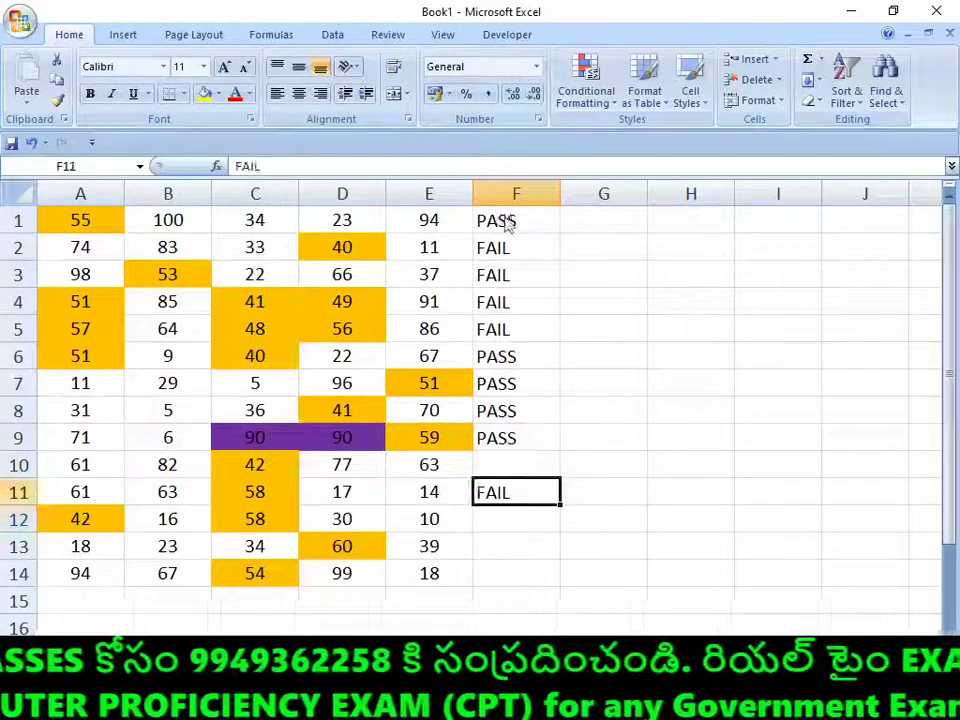
key("Up")
type("F")
key("Return")
key("Return")
type("PASS")
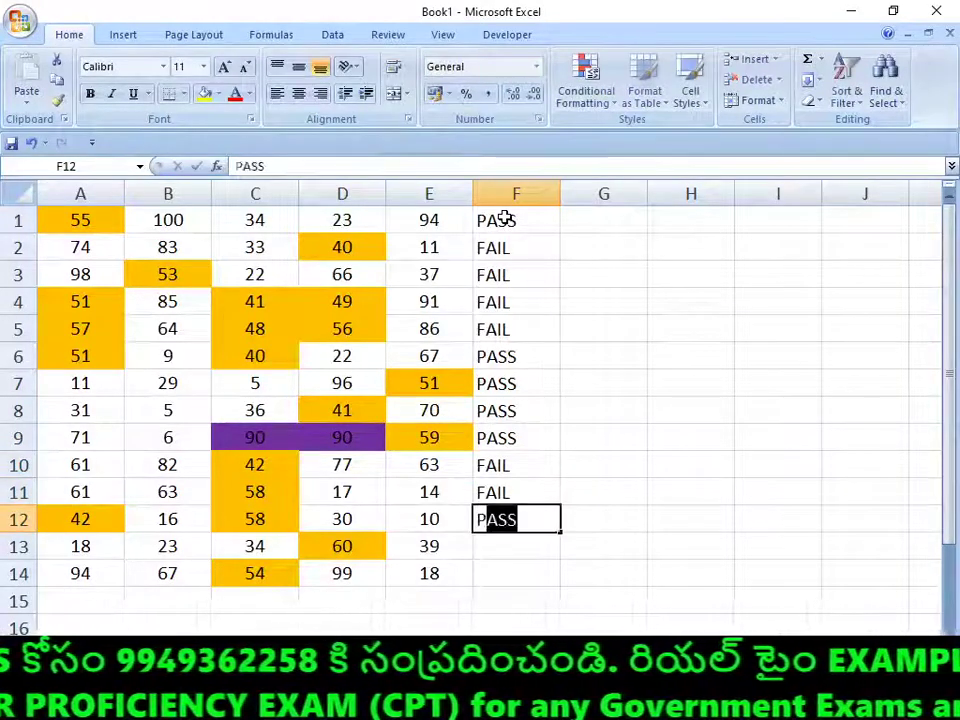
key("Return")
type("P")
key("Return")
type("P")
key("Return")
key("Up")
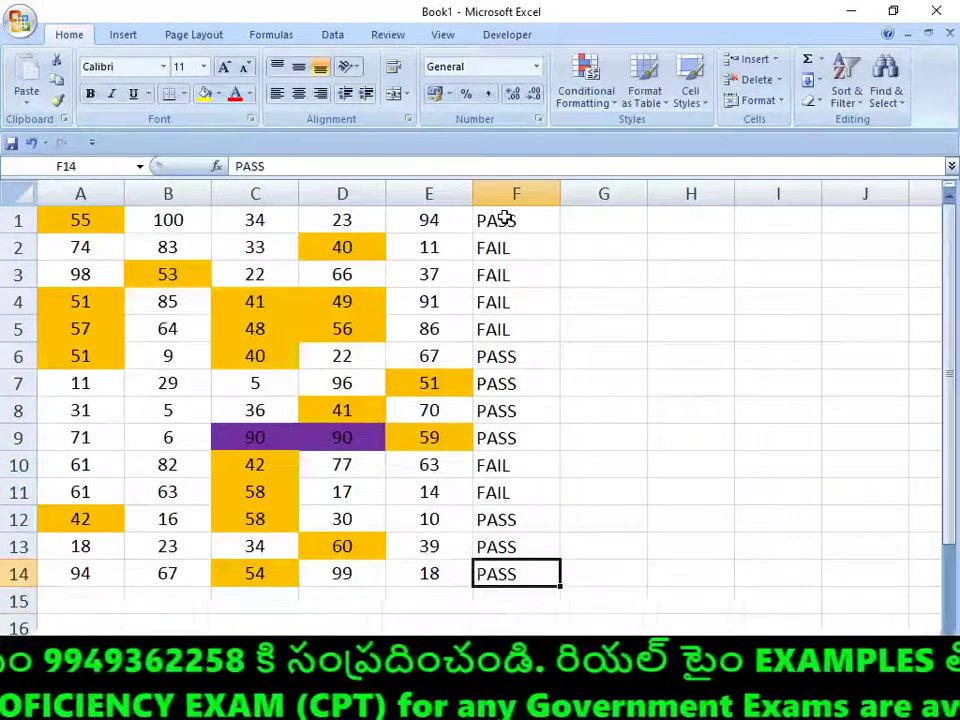
key("ctrl+shift+Up")
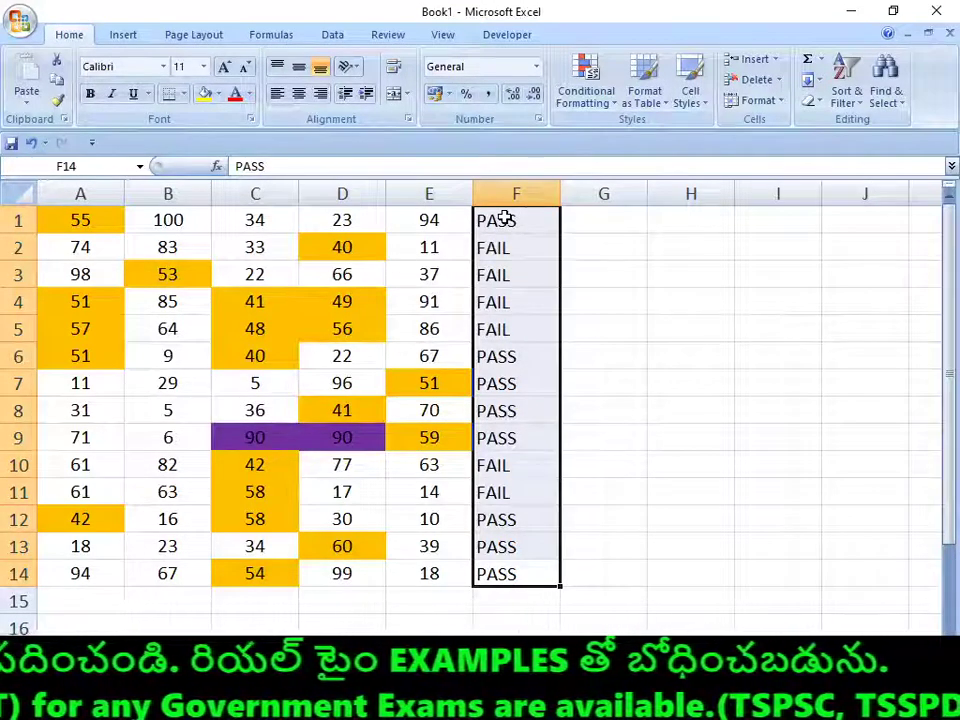
Reselect F1:F14 and add a Text That Contains rule for PASS with a custom green fill.
left_click(610, 108)
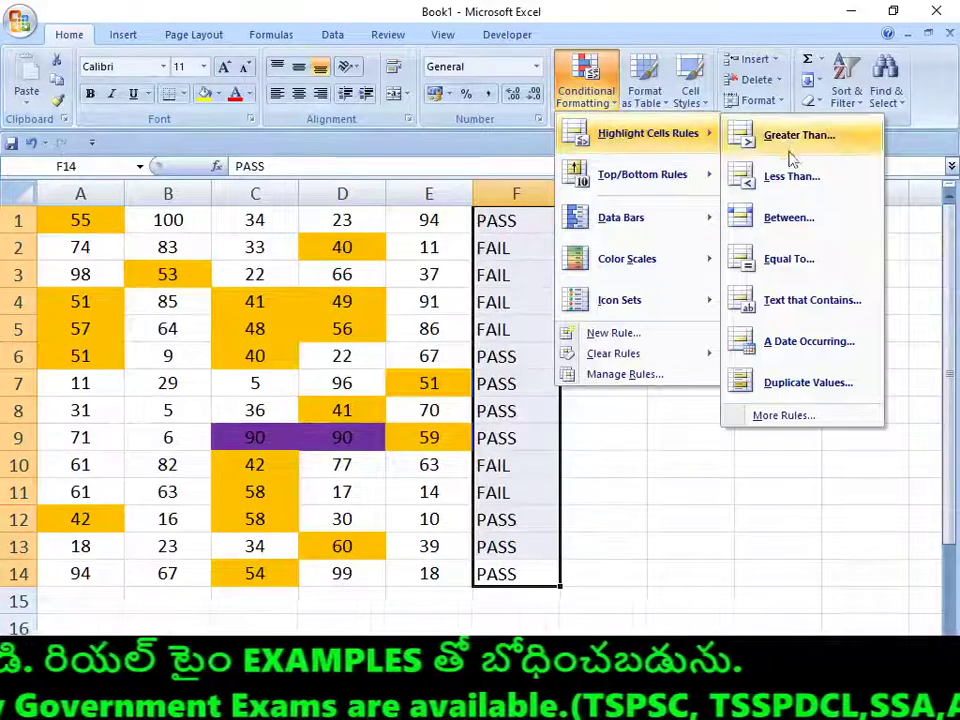
mouse_move(647, 133)
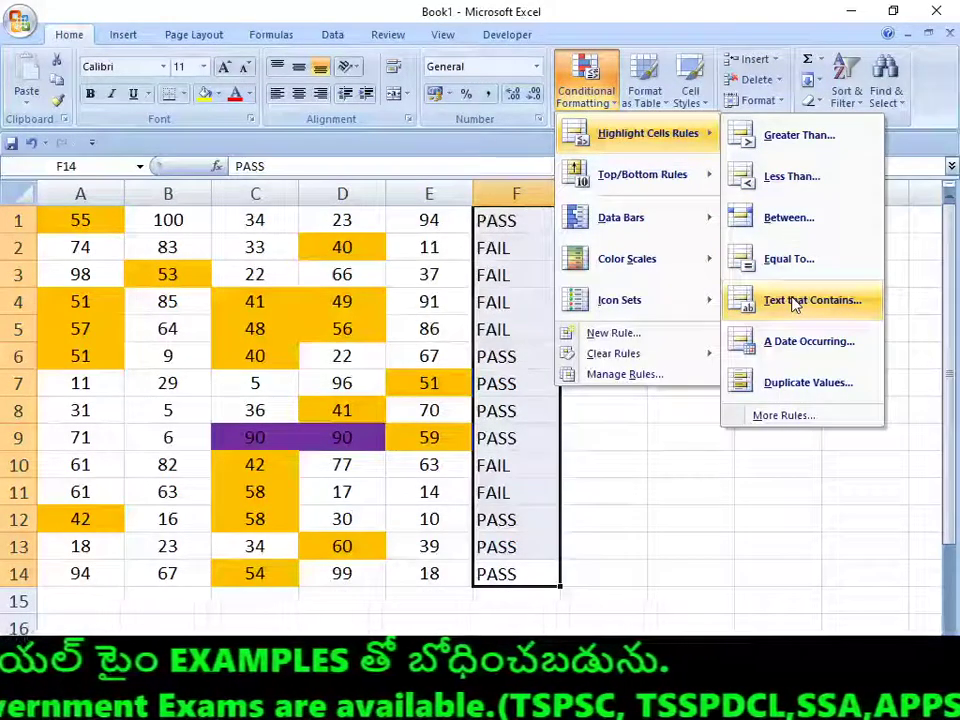
left_click(531, 222)
mouse_move(531, 222)
left_mouse_down()
mouse_move(474, 568)
mouse_move(511, 573)
left_mouse_up()
left_click(586, 85)
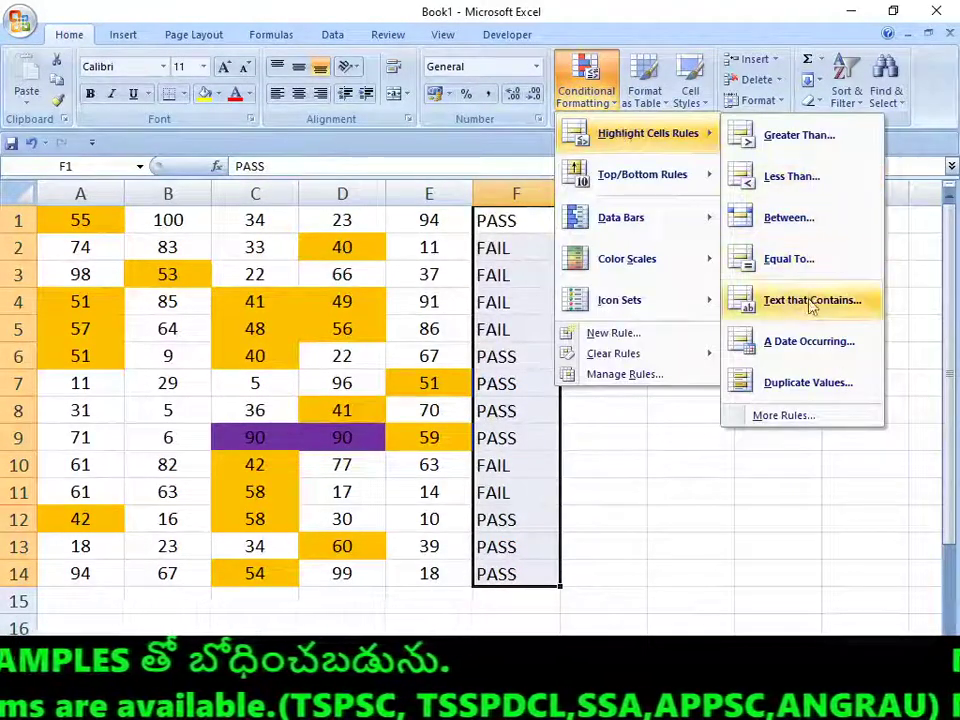
left_click(811, 312)
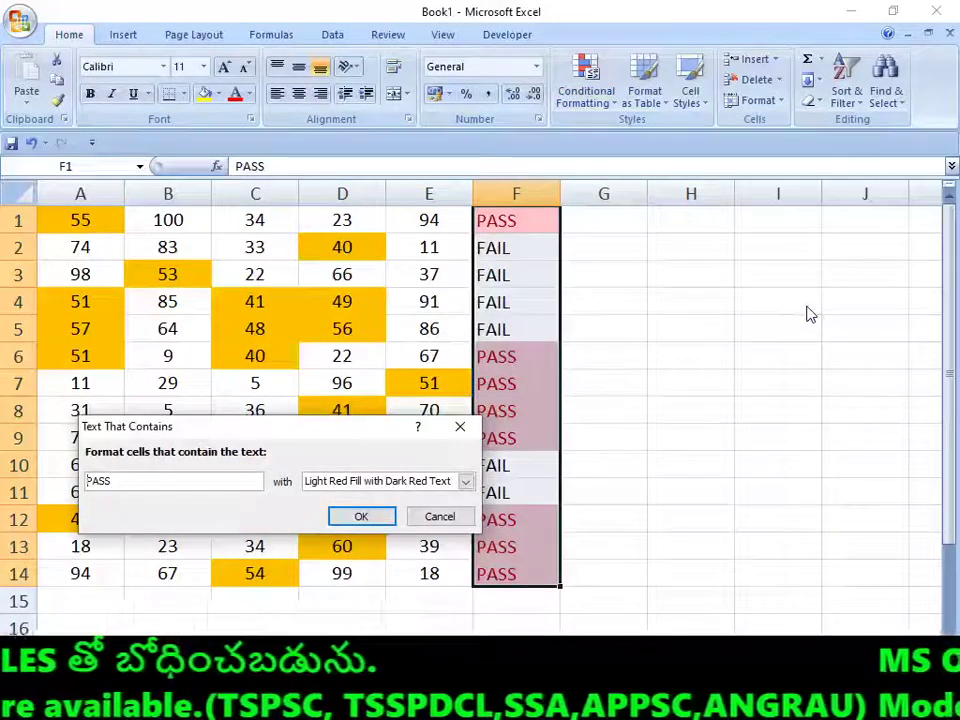
key("Tab")
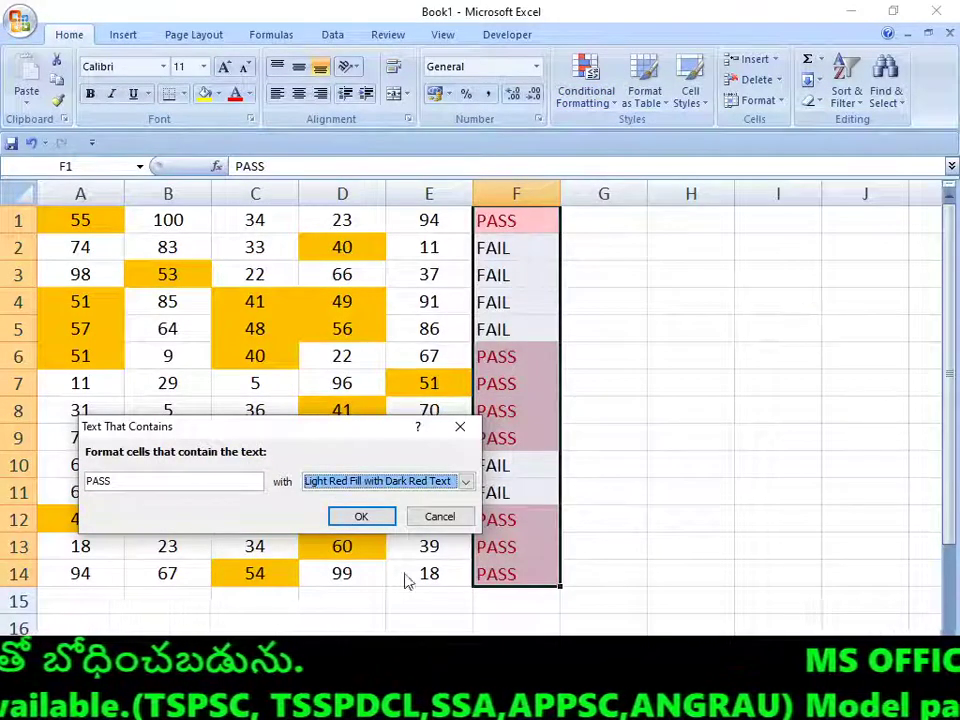
left_click(465, 482)
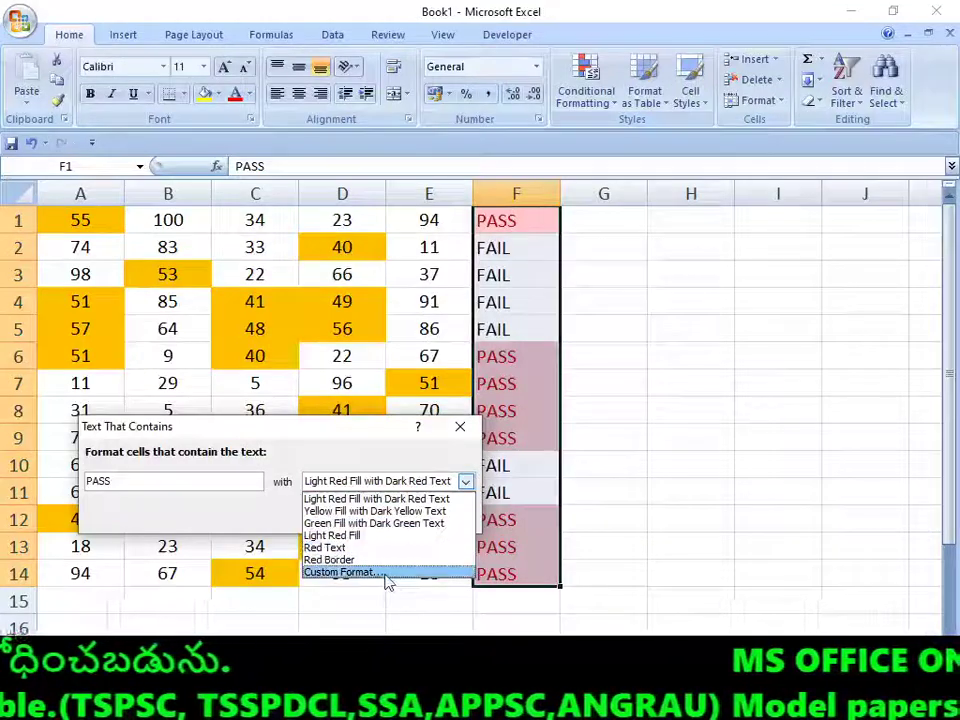
left_click(388, 574)
left_click(174, 445)
left_click(159, 443)
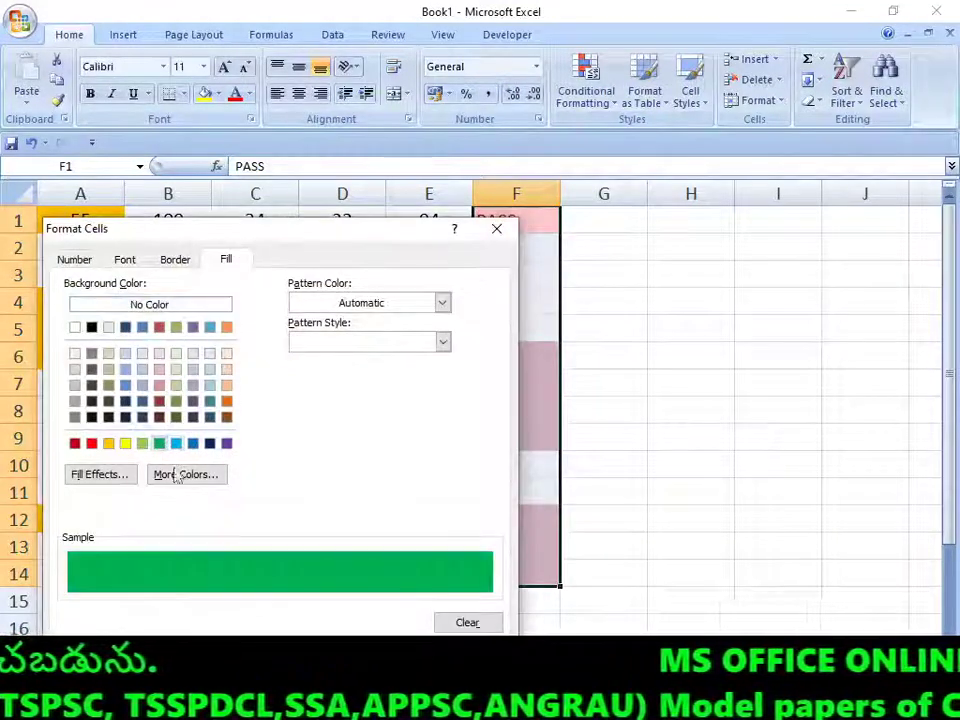
left_click(400, 658)
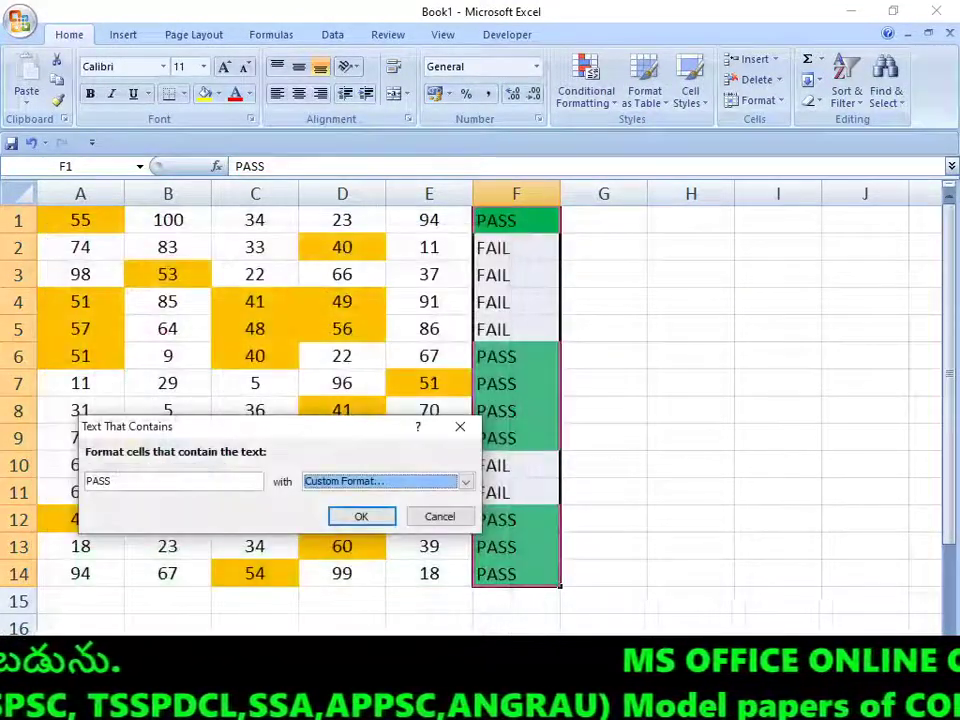
left_click(360, 516)
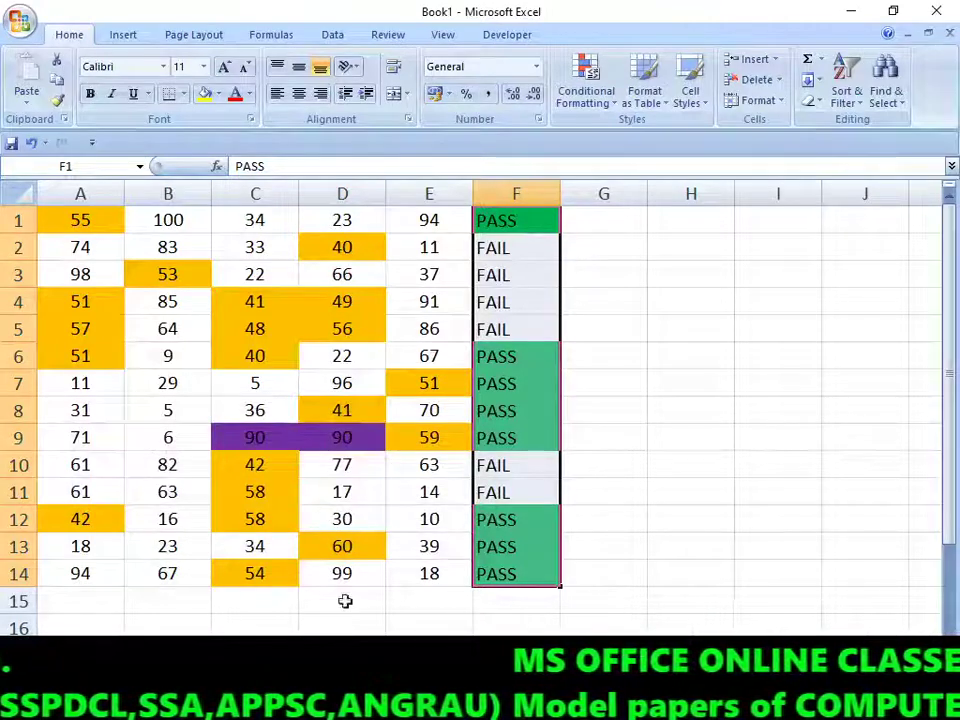
Add a Text That Contains rule for FAIL with a custom solid red fill on F1:F14.
left_click(588, 97)
mouse_move(647, 133)
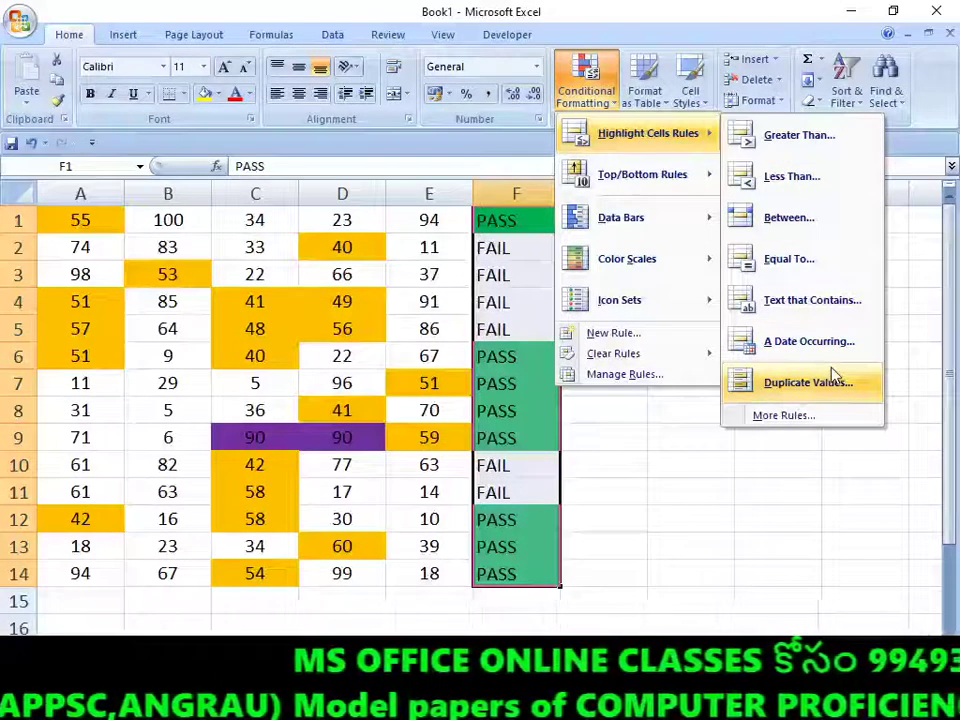
left_click(845, 316)
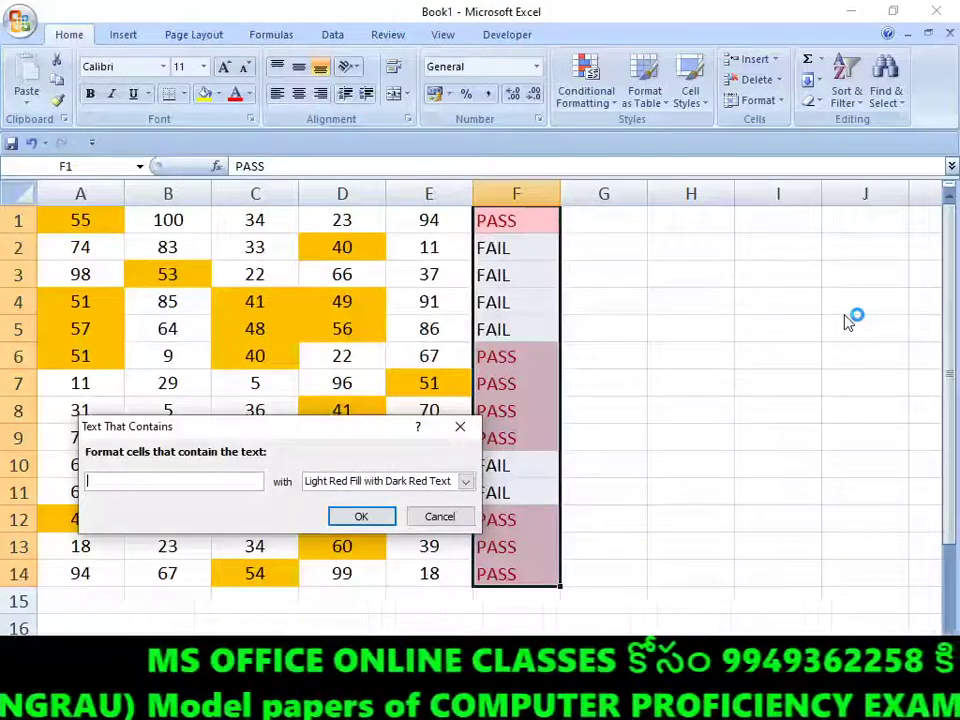
type("FAIL")
key("Tab")
key("alt+Down")
key("Down")
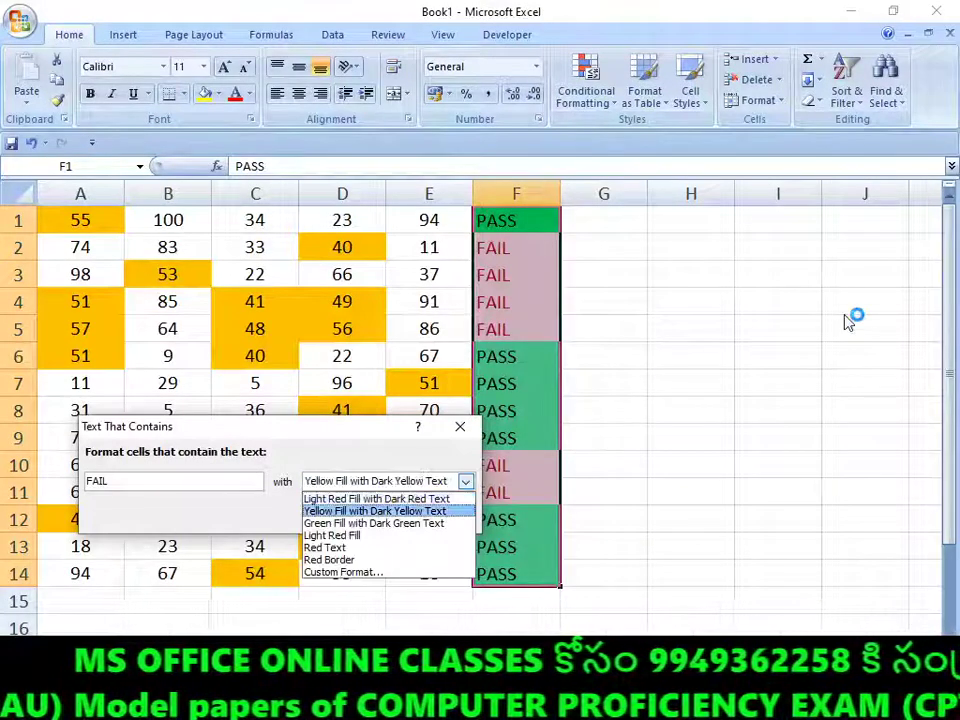
key("Down")
key("Down")
key("Down")
key("Down")
key("Down")
key("Return")
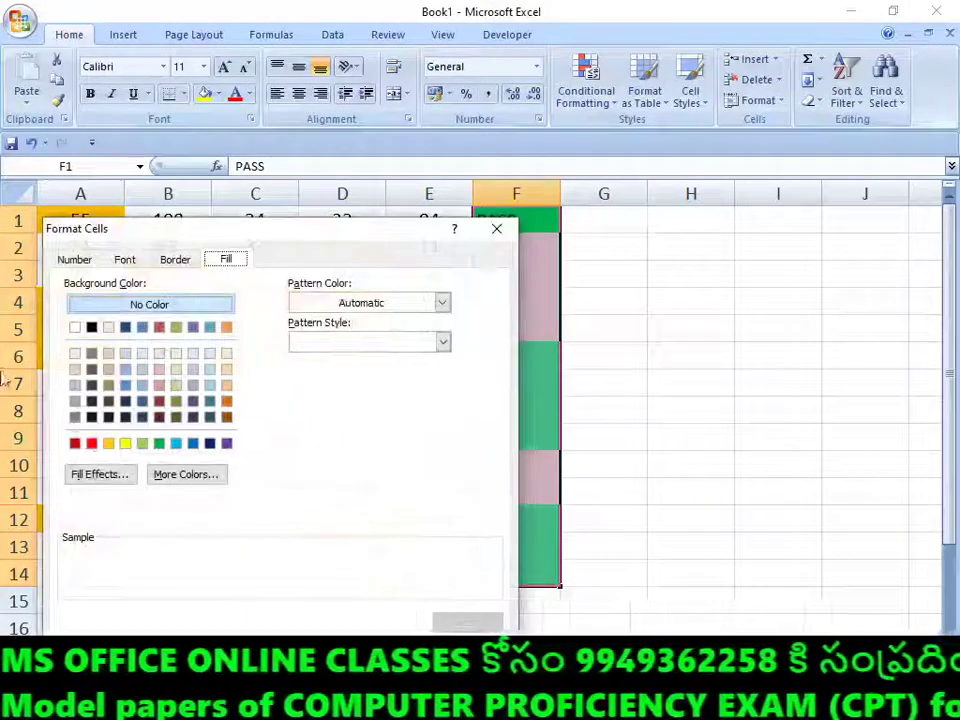
left_click(91, 443)
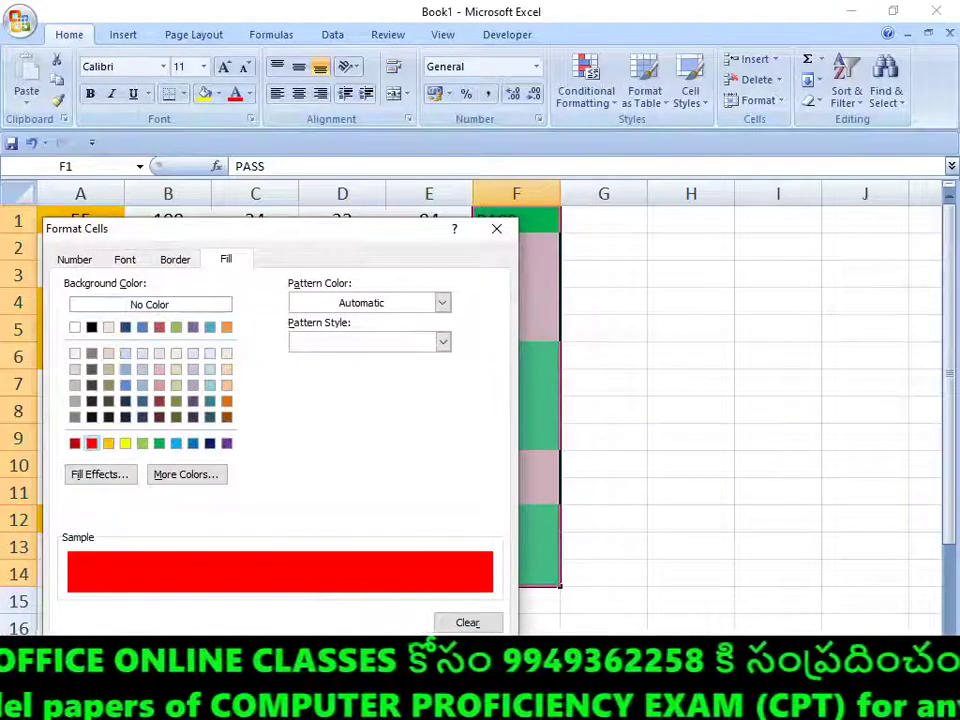
key("Return")
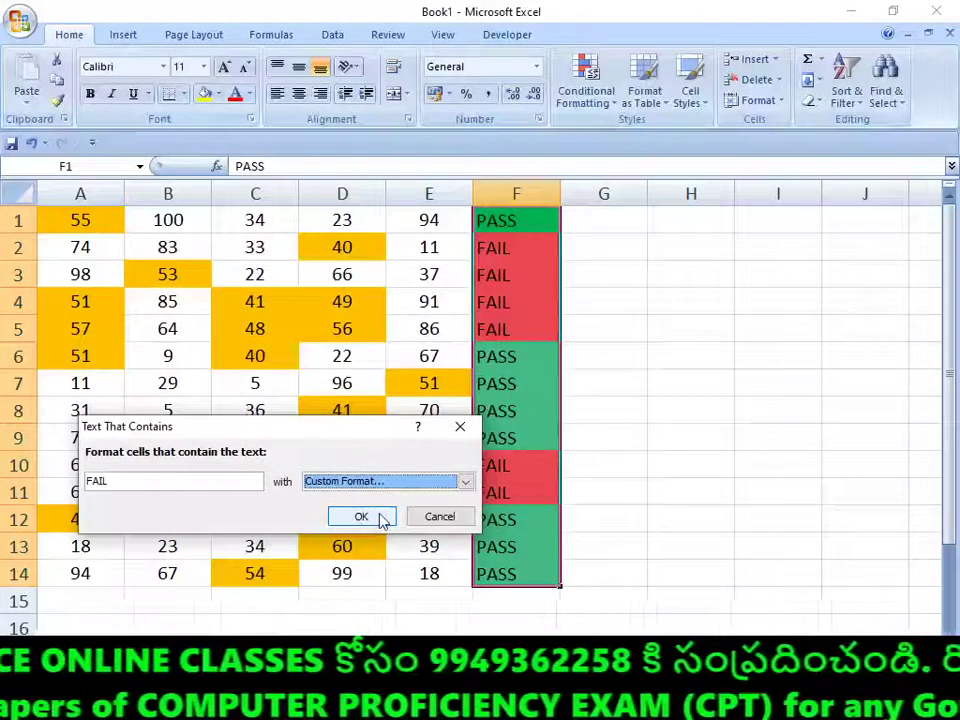
left_click(380, 518)
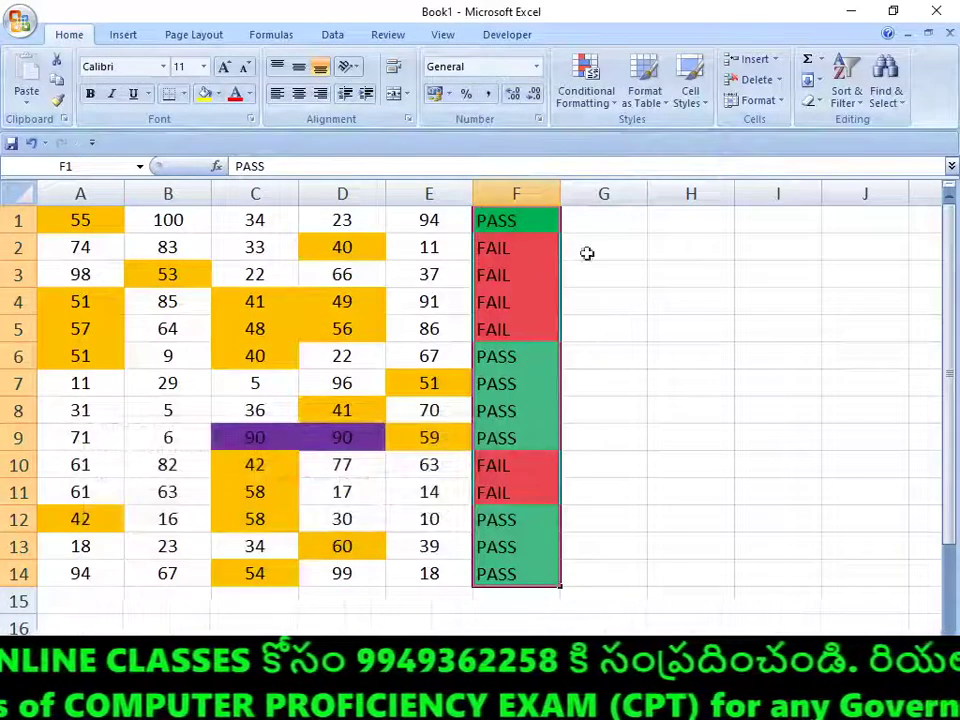
Start another Text That Contains rule for FAIL using a custom format.
left_click(595, 95)
mouse_move(647, 133)
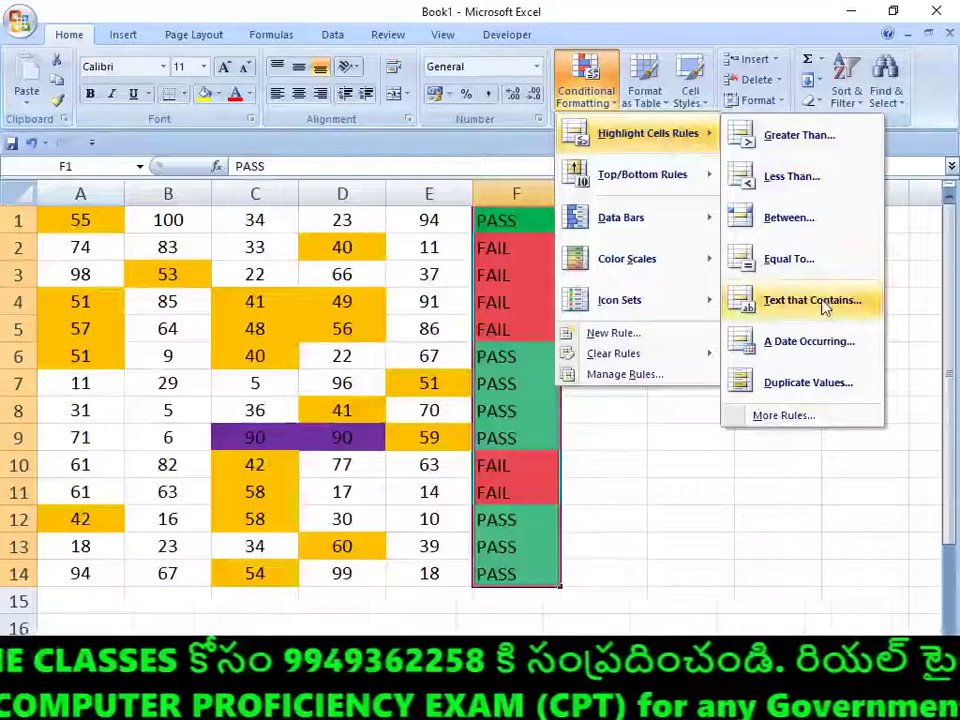
left_click(812, 300)
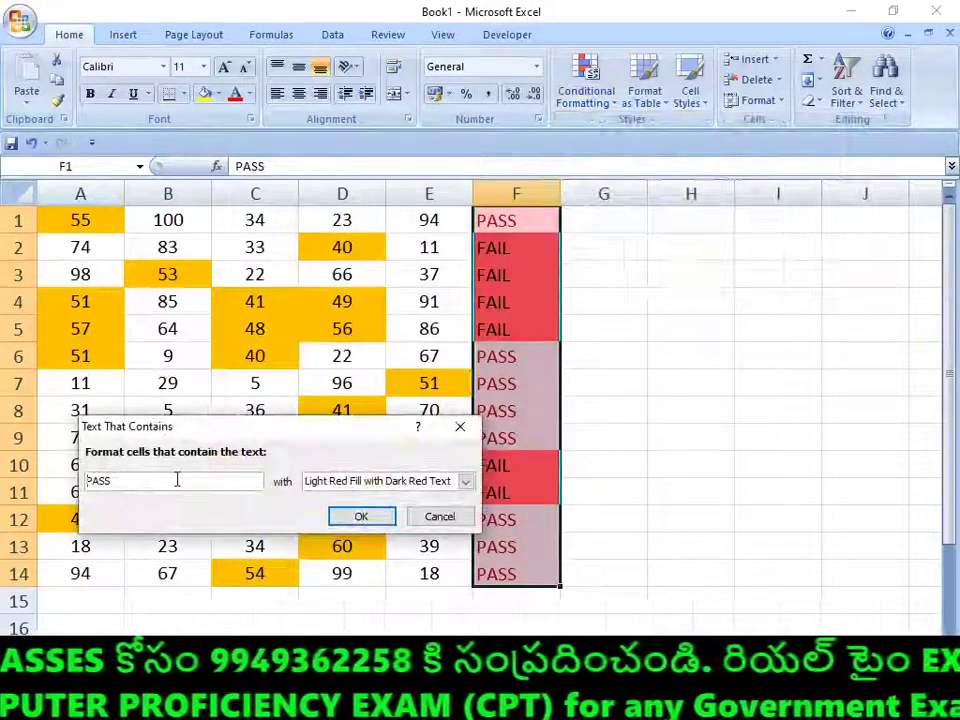
type("FAIL")
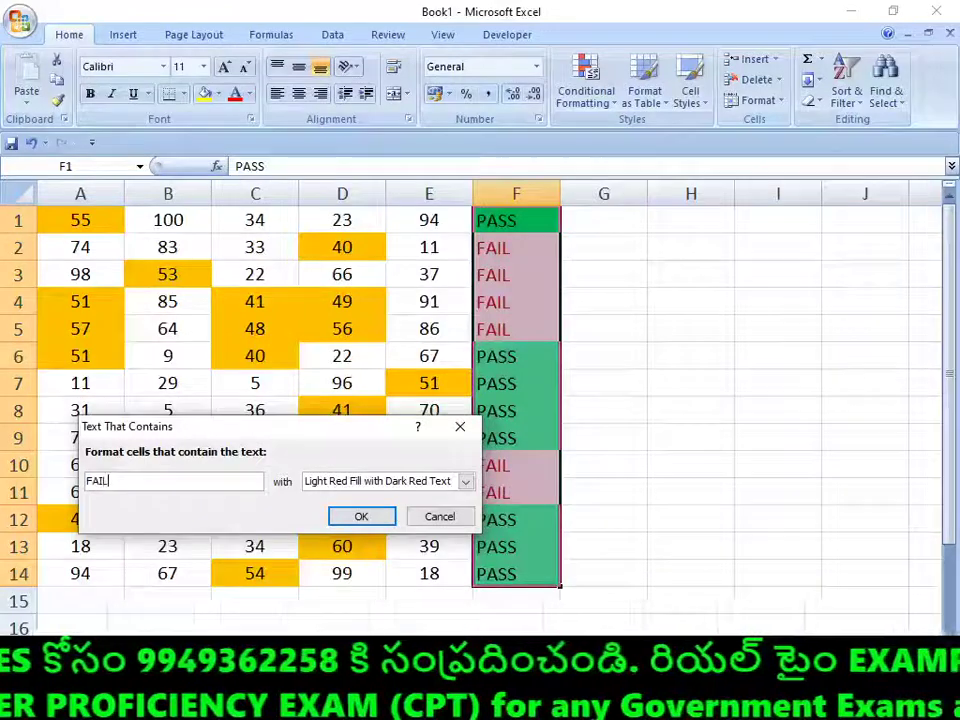
key("Tab")
left_click(395, 485)
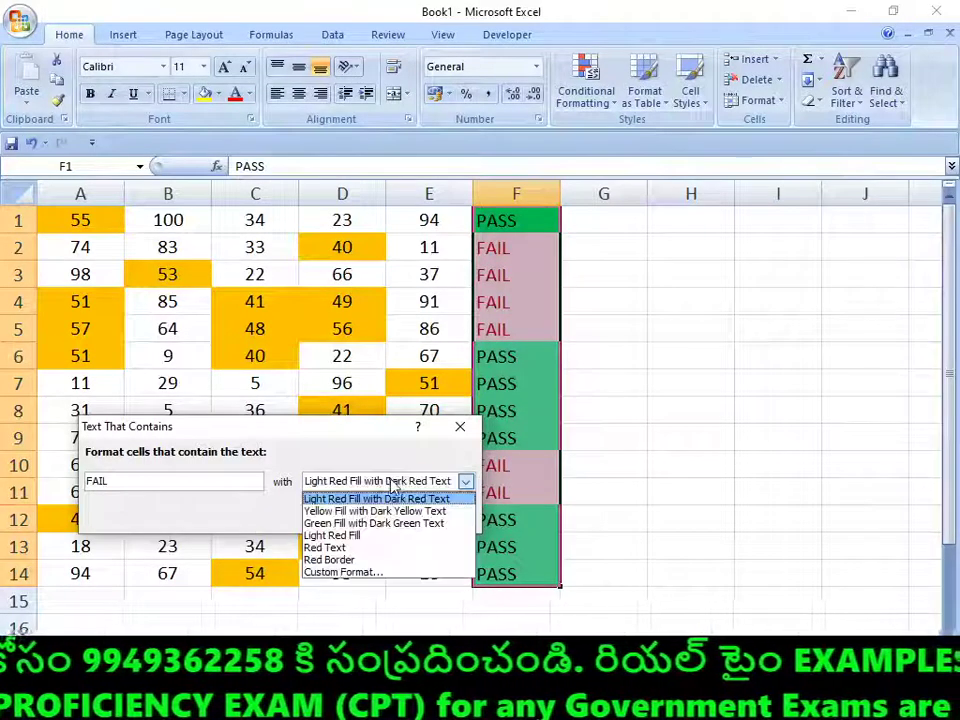
left_click(335, 572)
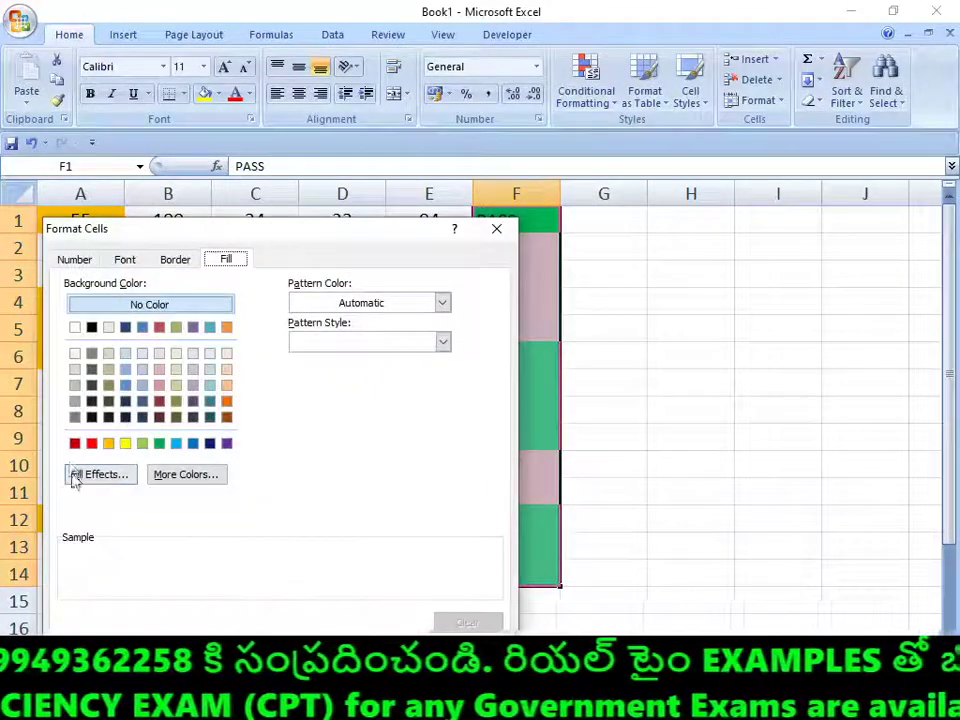
In Fill Effects, set a two-colour gradient with dark red and red colours.
left_click(85, 478)
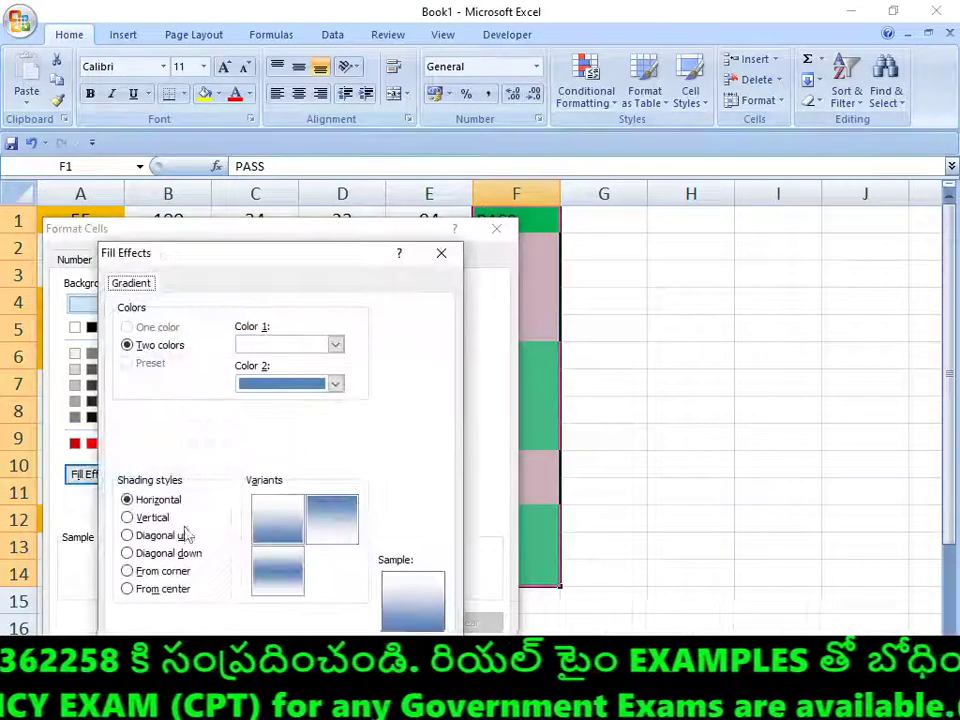
left_click(140, 517)
left_click(140, 535)
left_click(140, 553)
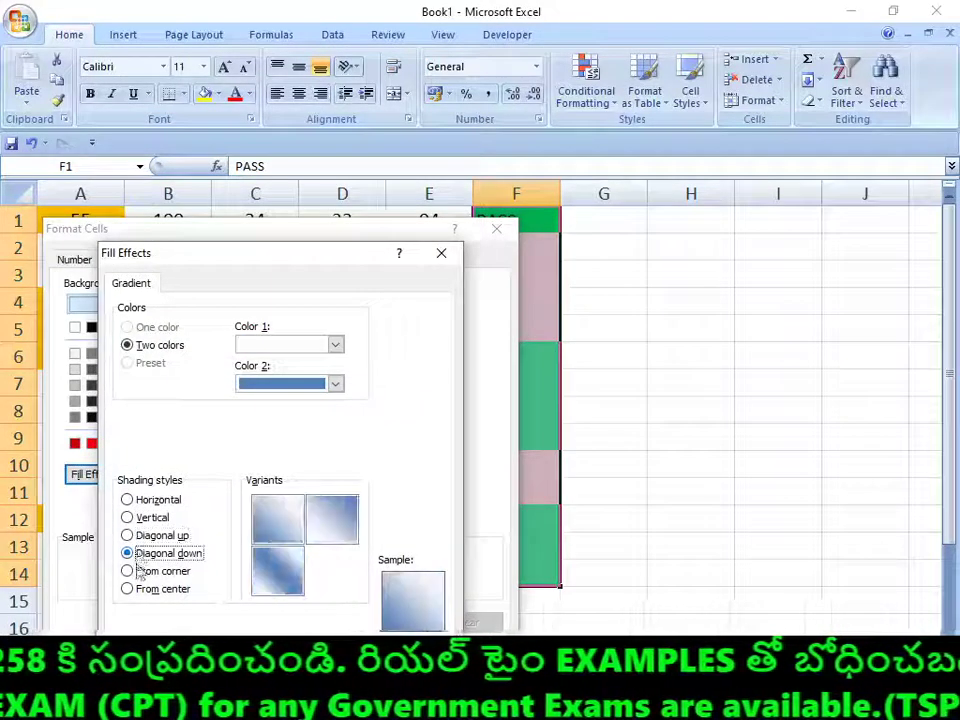
left_click(145, 571)
left_click(160, 589)
left_click(308, 341)
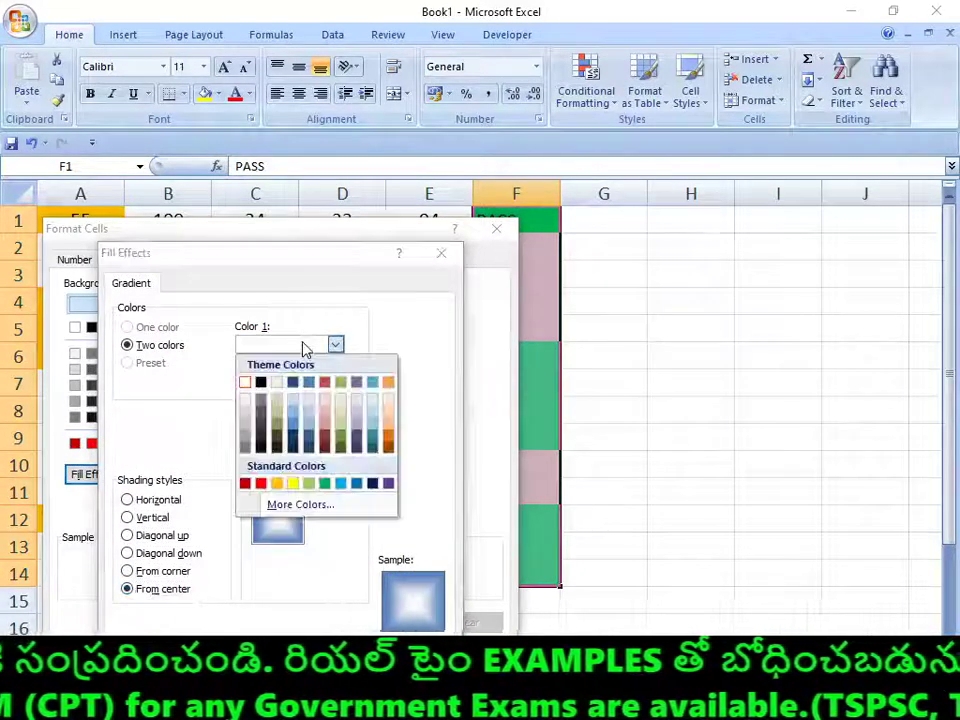
left_click(330, 445)
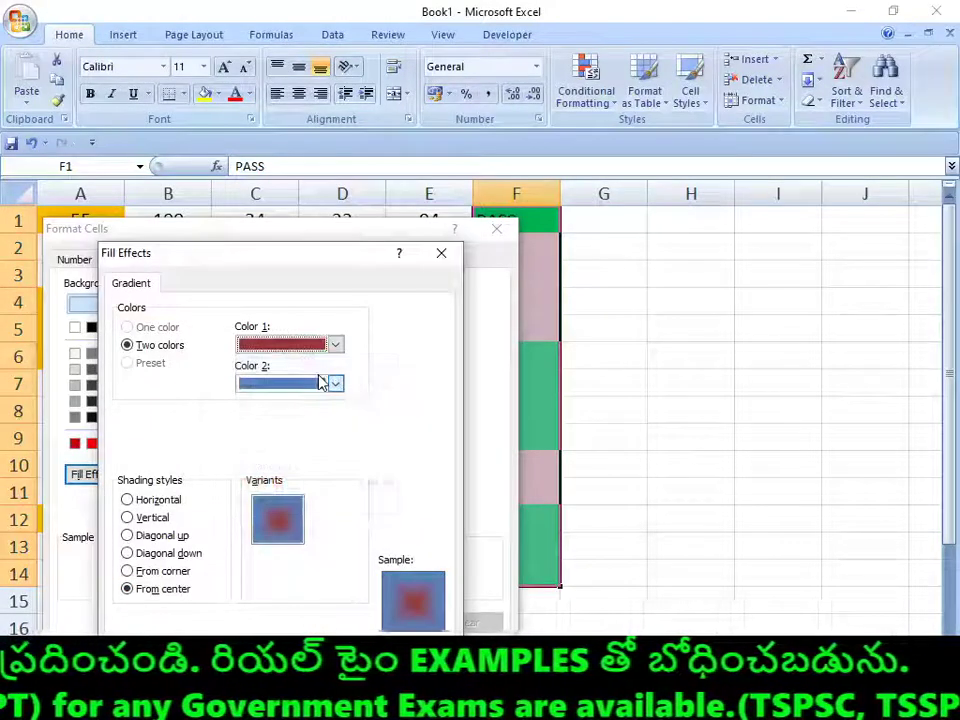
left_click(330, 383)
left_click(248, 523)
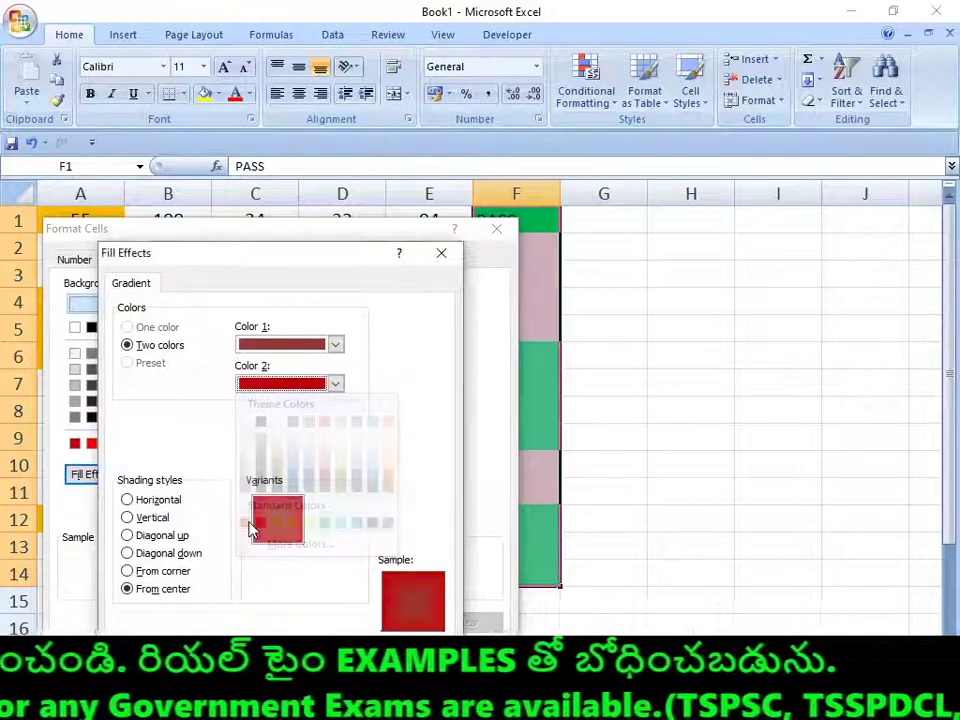
Change the second gradient colour to green and set the shading style to Diagonal up.
left_click(150, 570)
left_click(168, 551)
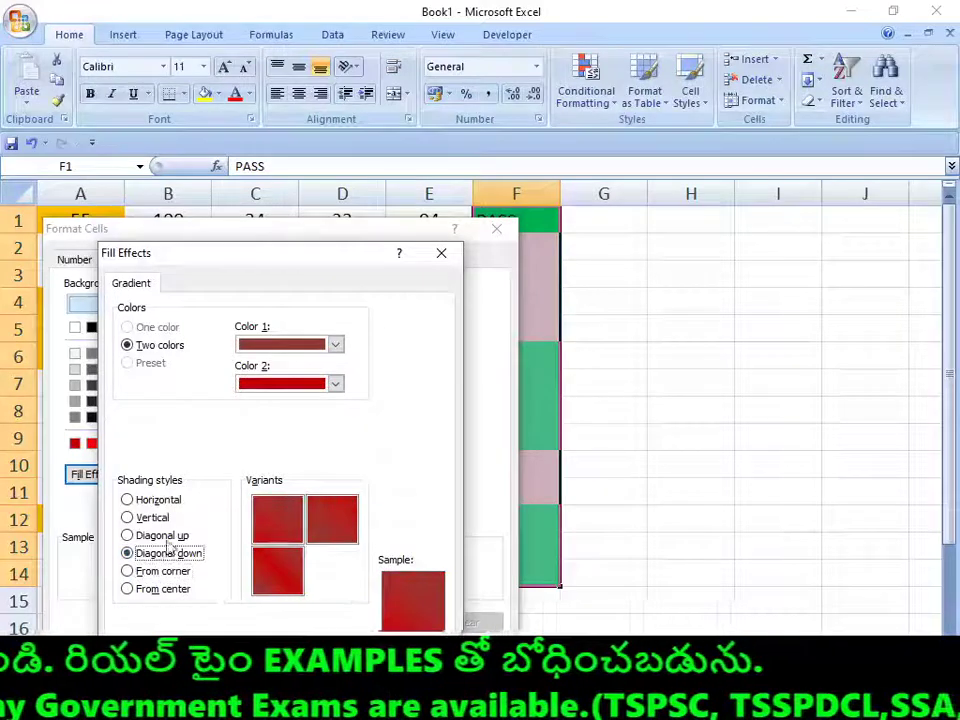
left_click(158, 500)
left_click(335, 384)
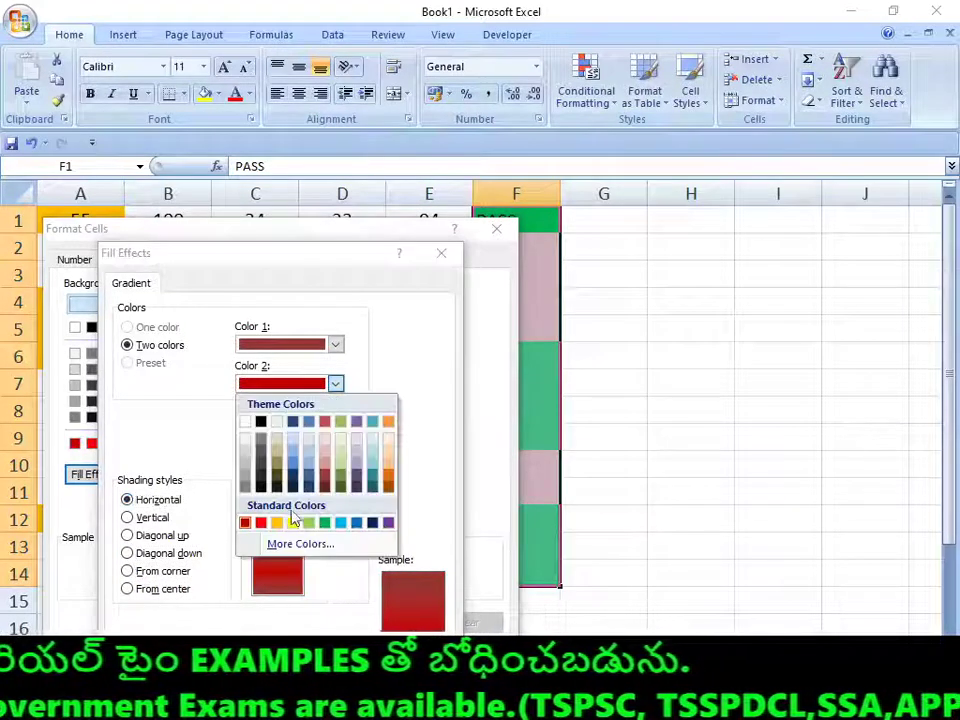
left_click(324, 522)
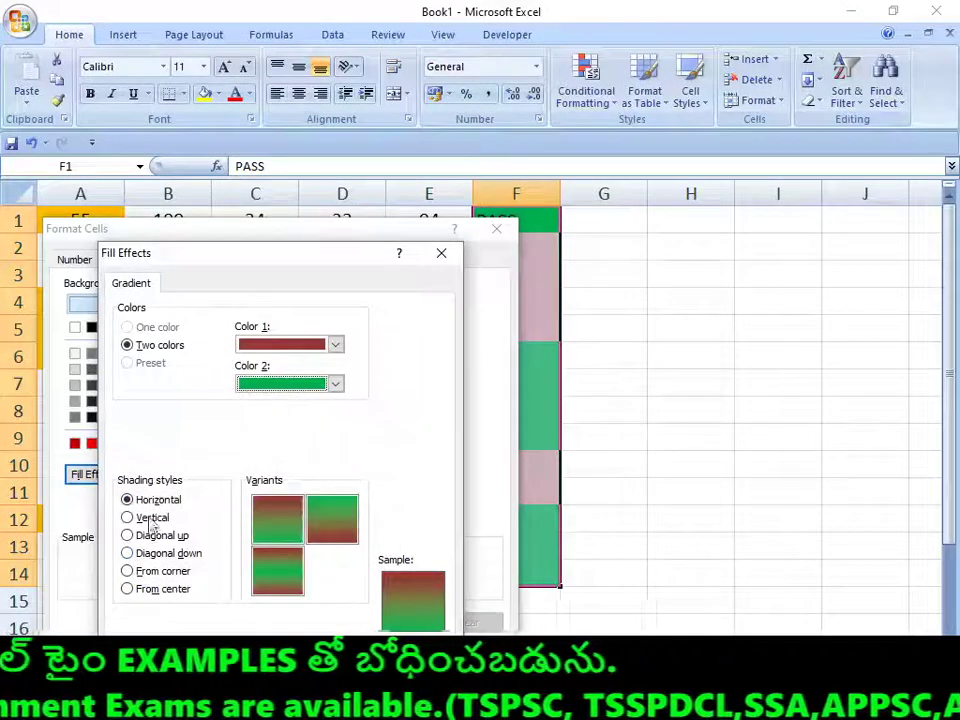
left_click(152, 517)
left_click(160, 535)
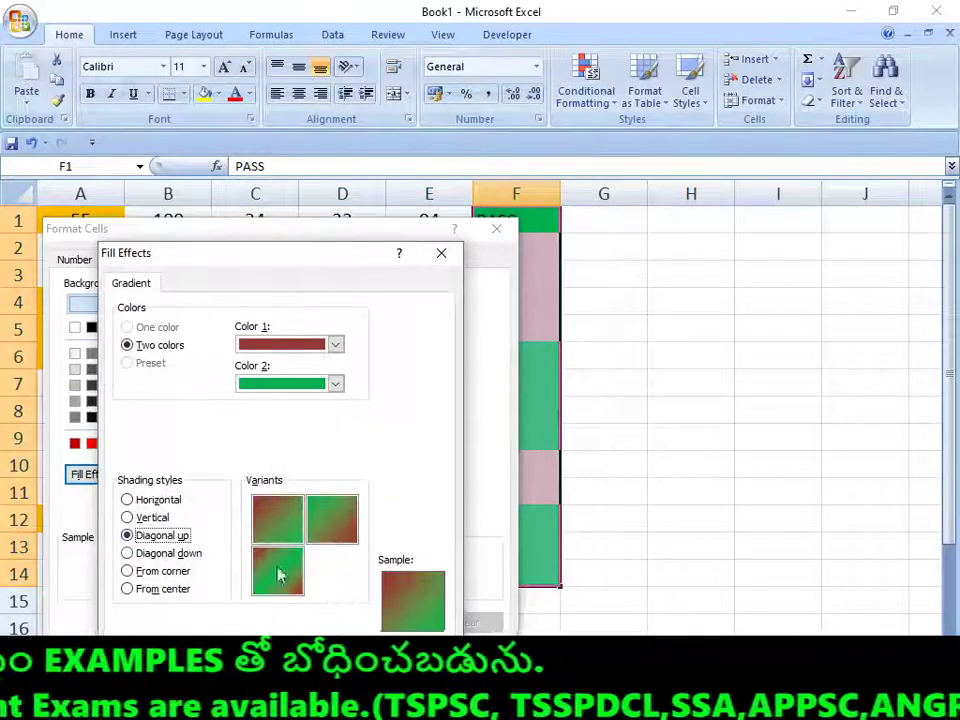
Apply the dark-red-to-green gradient rule to the FAIL cells and check the result.
key("Return")
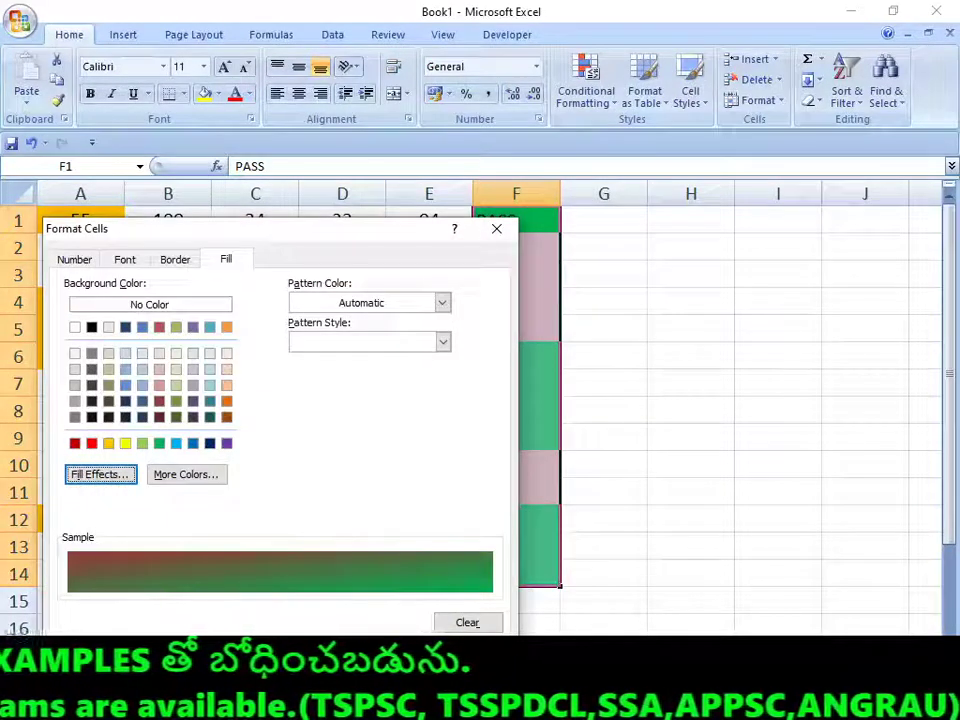
key("Return")
left_click(361, 516)
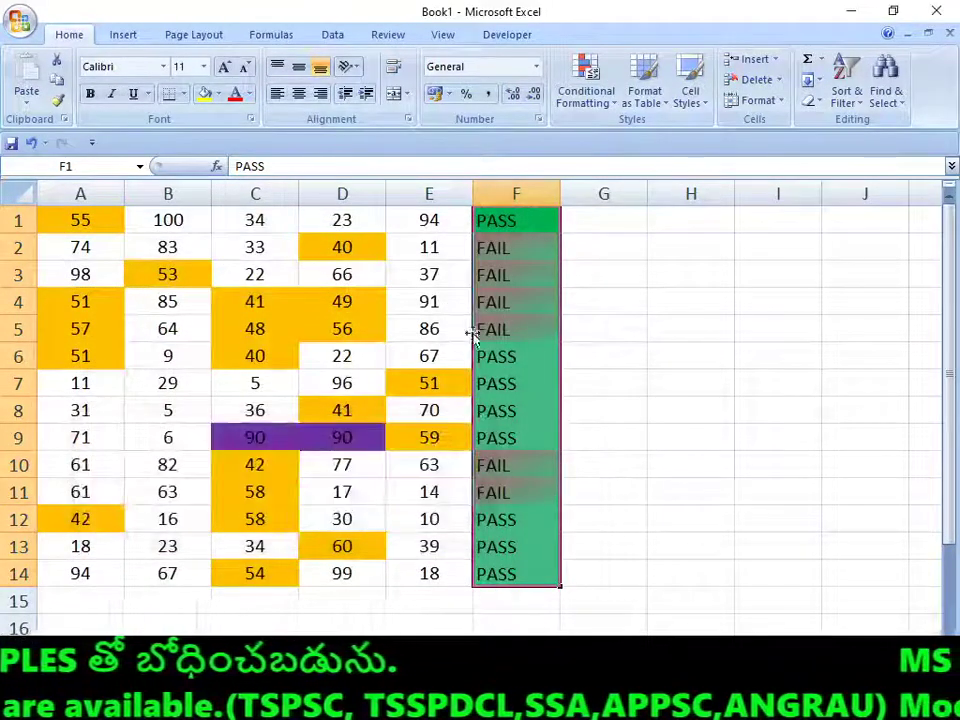
left_click(510, 247)
left_click(600, 329)
Enter the dates 01-02-2020, 07-08-2020 and 01-08-2020 in G1 to G3.
left_click(523, 279)
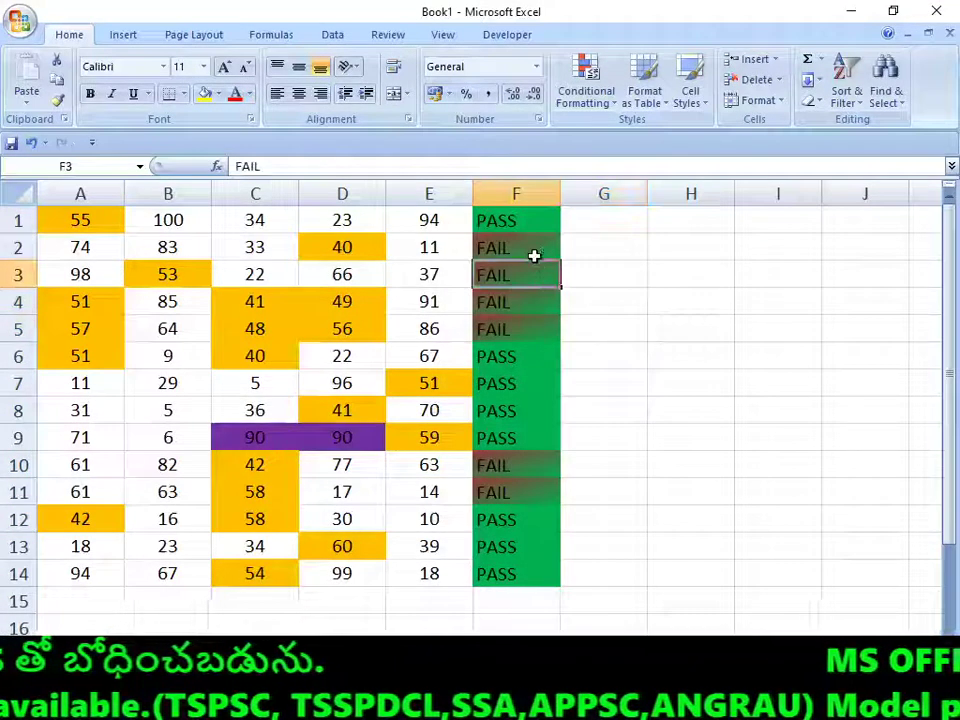
left_click(534, 255)
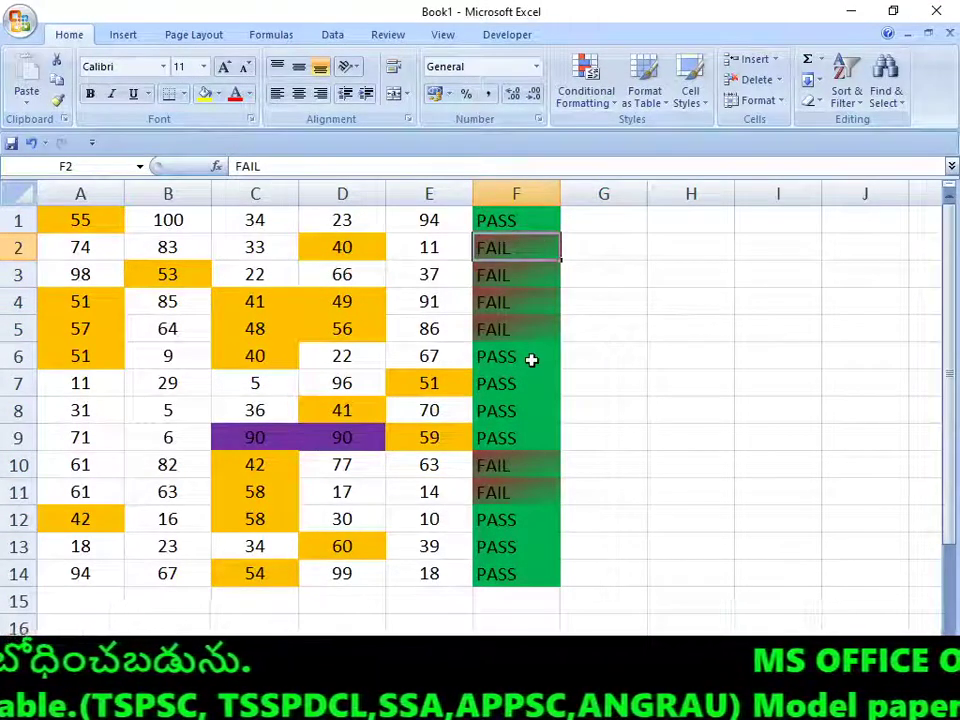
left_click(585, 90)
mouse_move(640, 133)
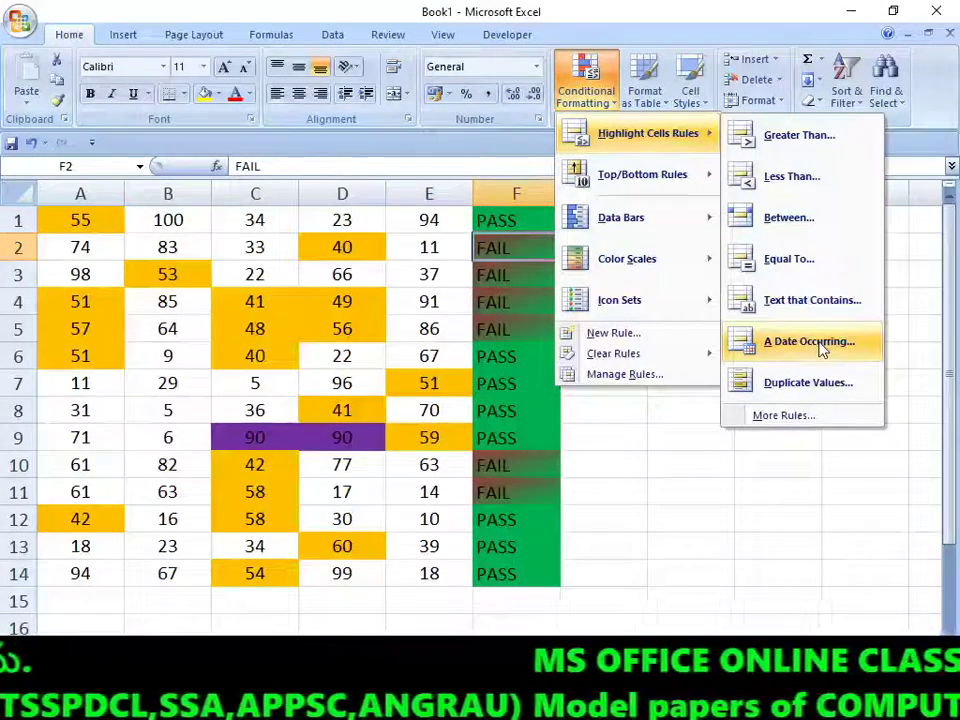
left_click(628, 232)
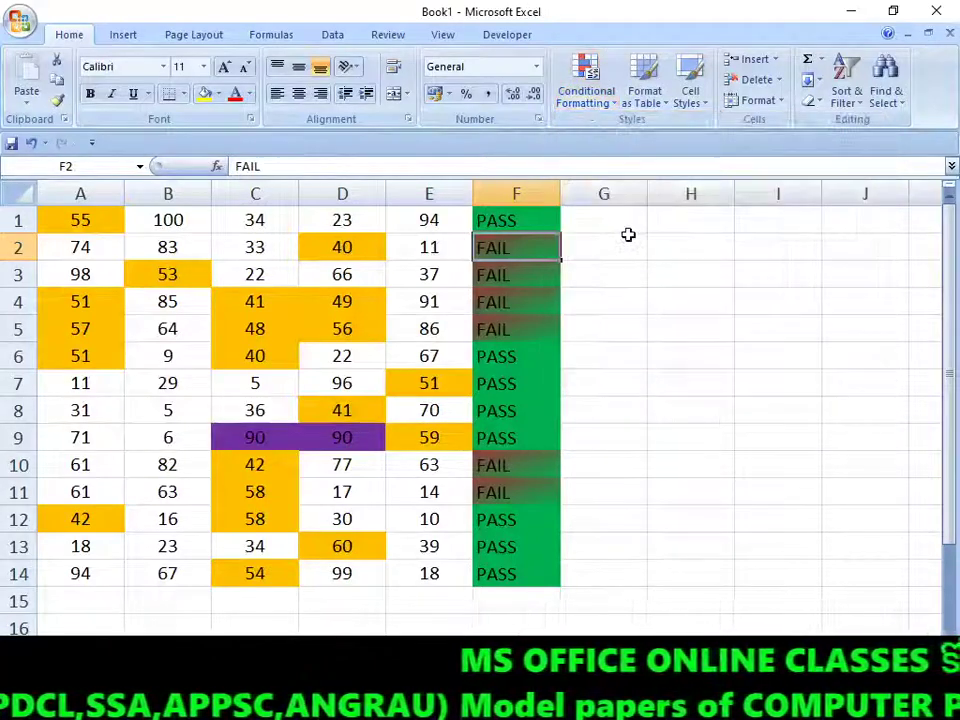
type("01")
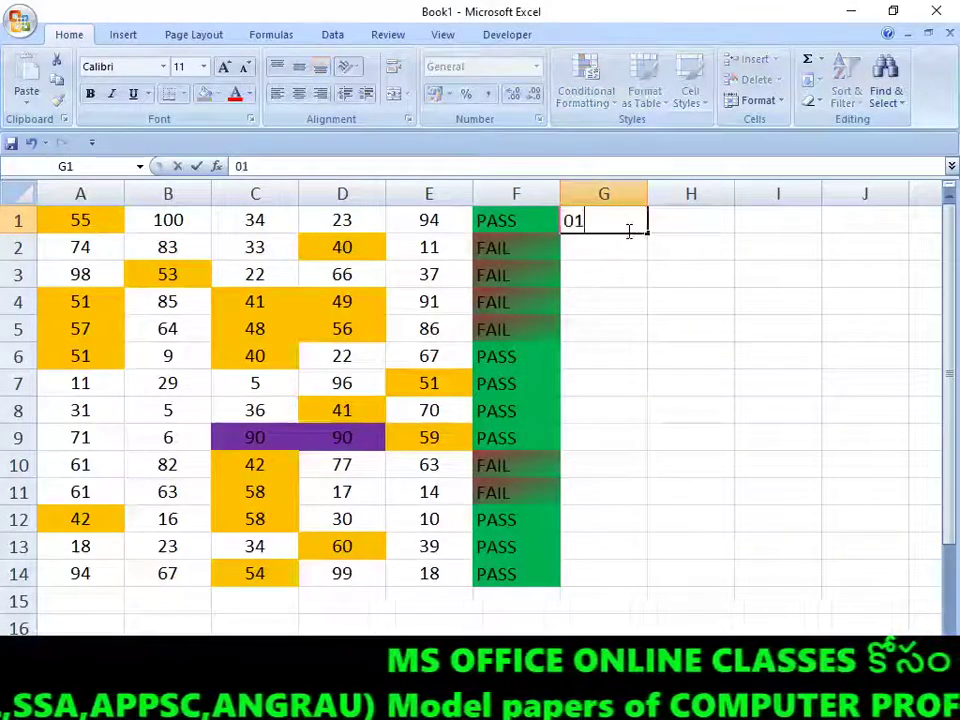
type("/02/2020")
key("Return")
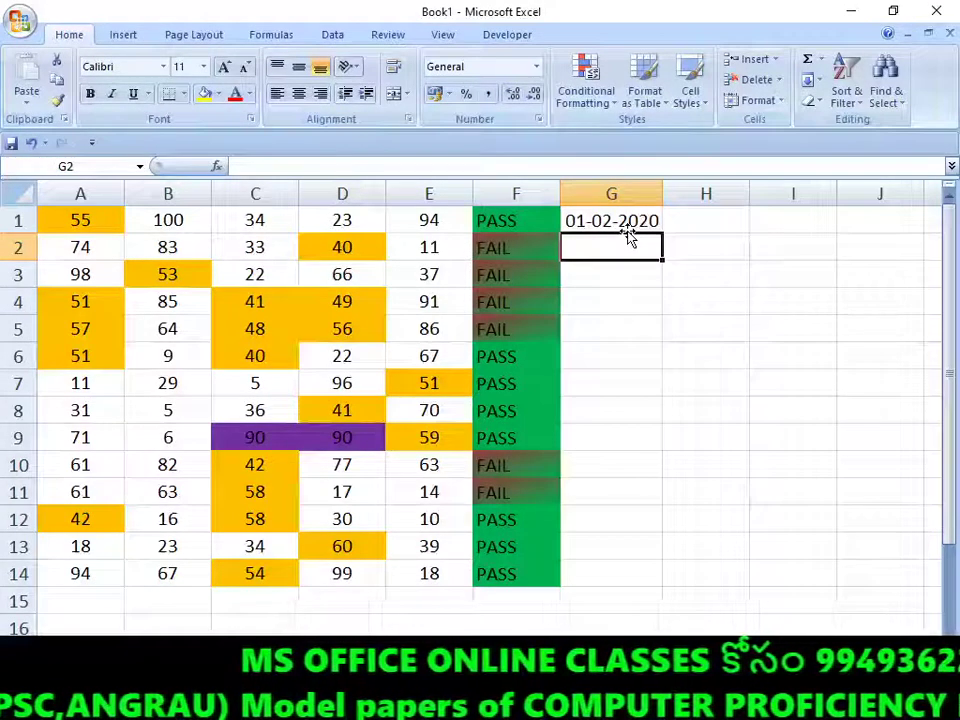
type("07/0")
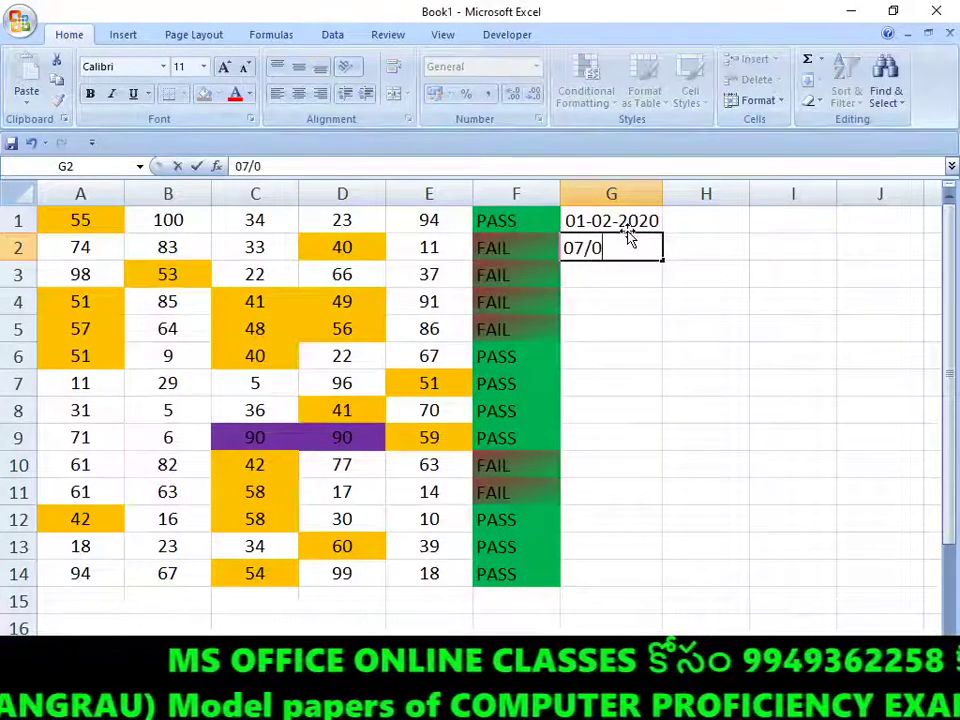
type("8/2020")
key("Return")
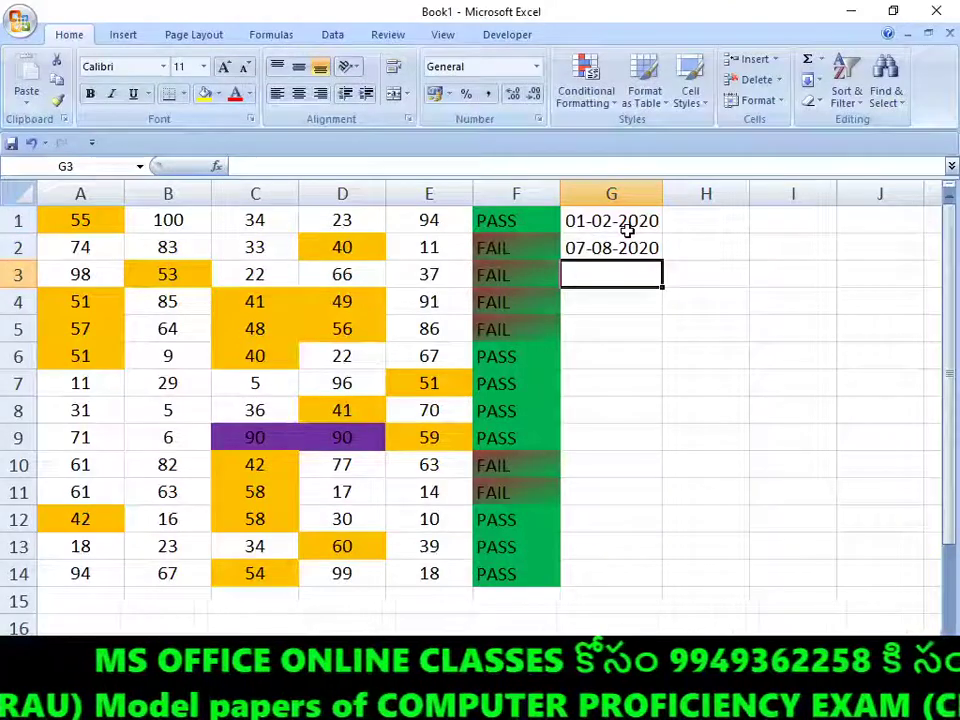
type("01")
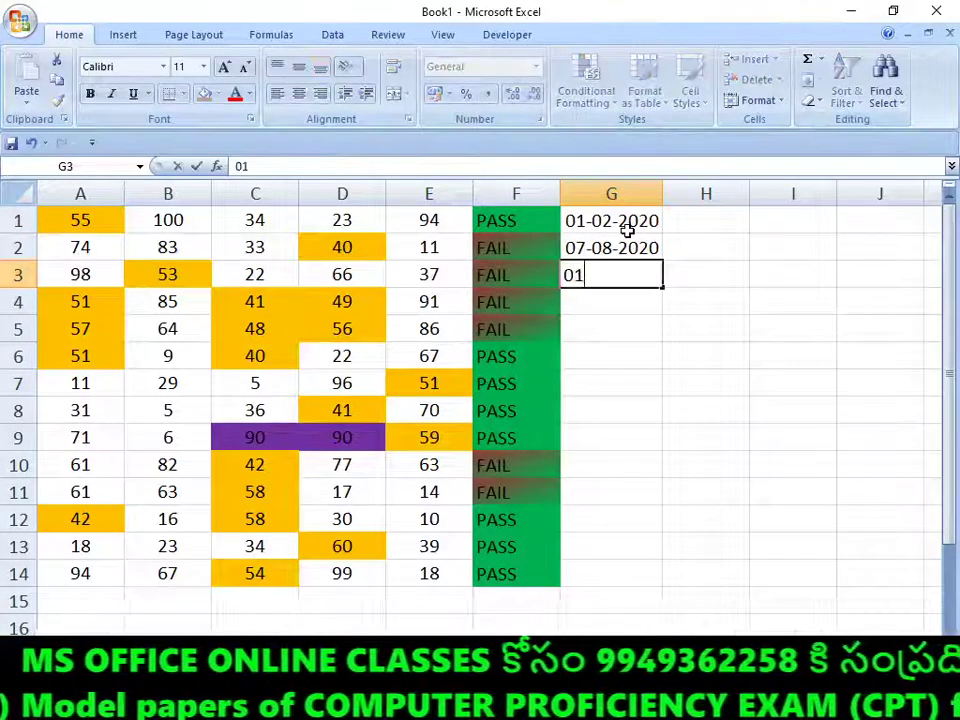
type("/08")
type("020")
key("Return")
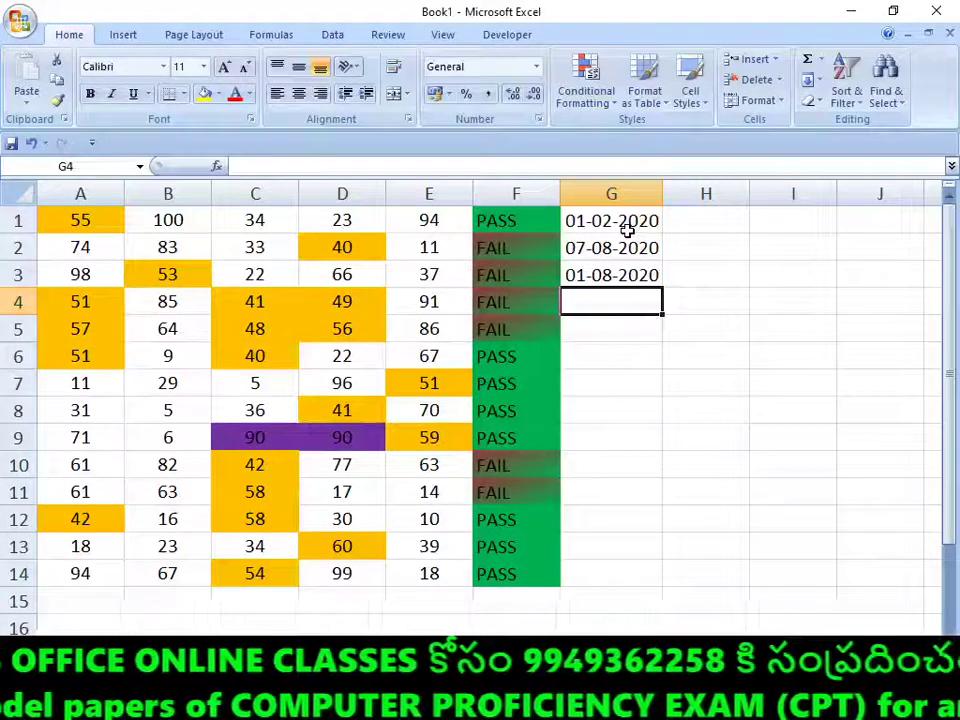
Enter 01-06-2020 in G4, fixing its month to 06, then select column G.
type("01/")
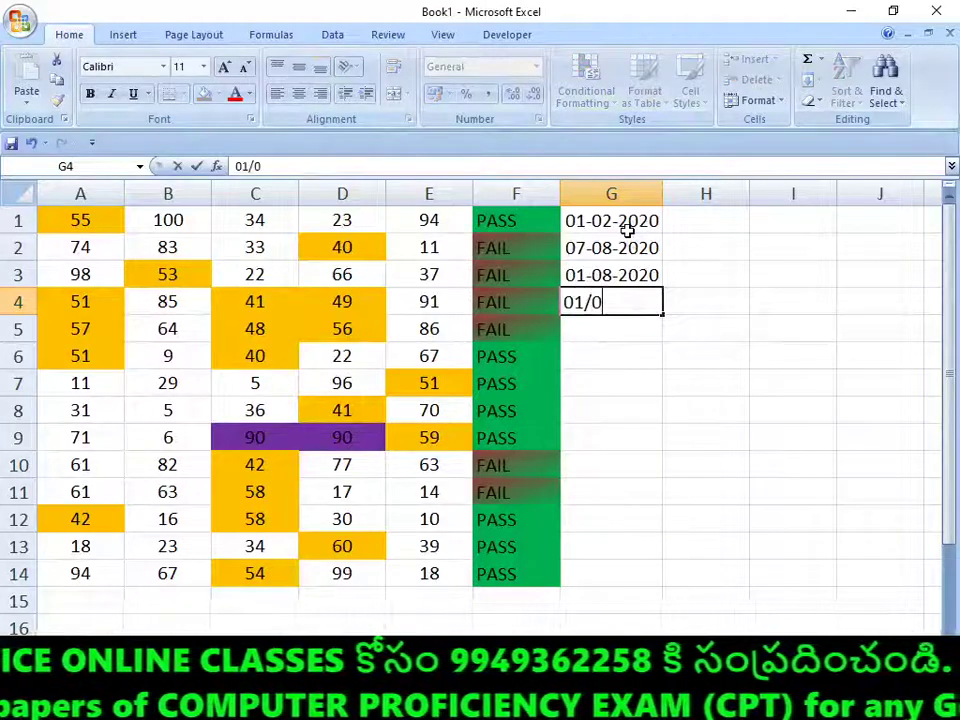
type("05/2020")
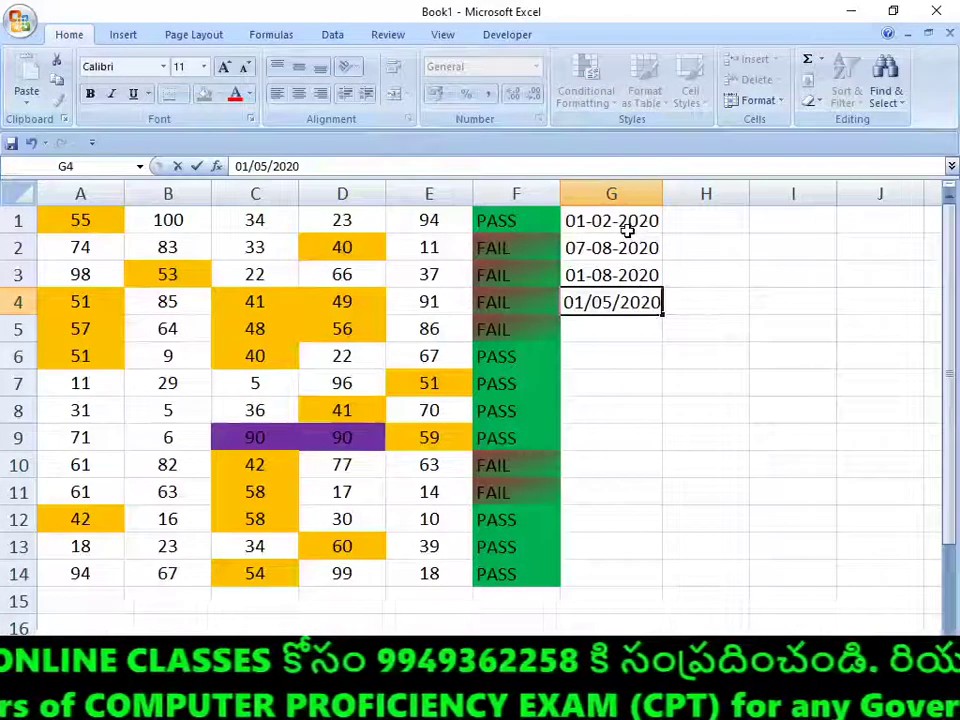
key("Left")
key("Left")
key("Right")
key("Right")
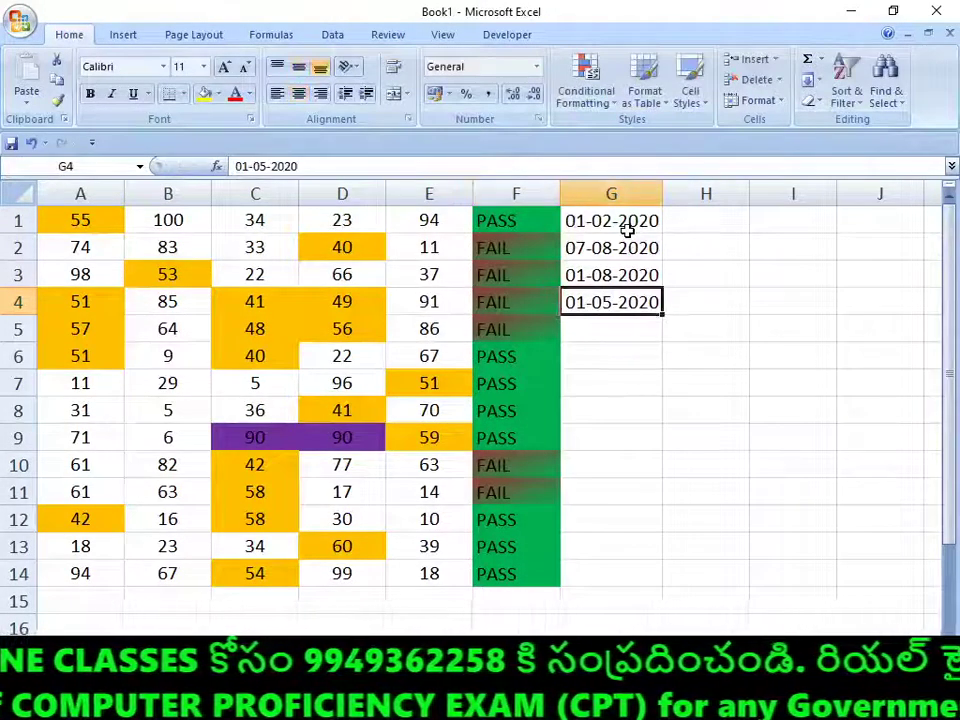
key("F2")
key("Left")
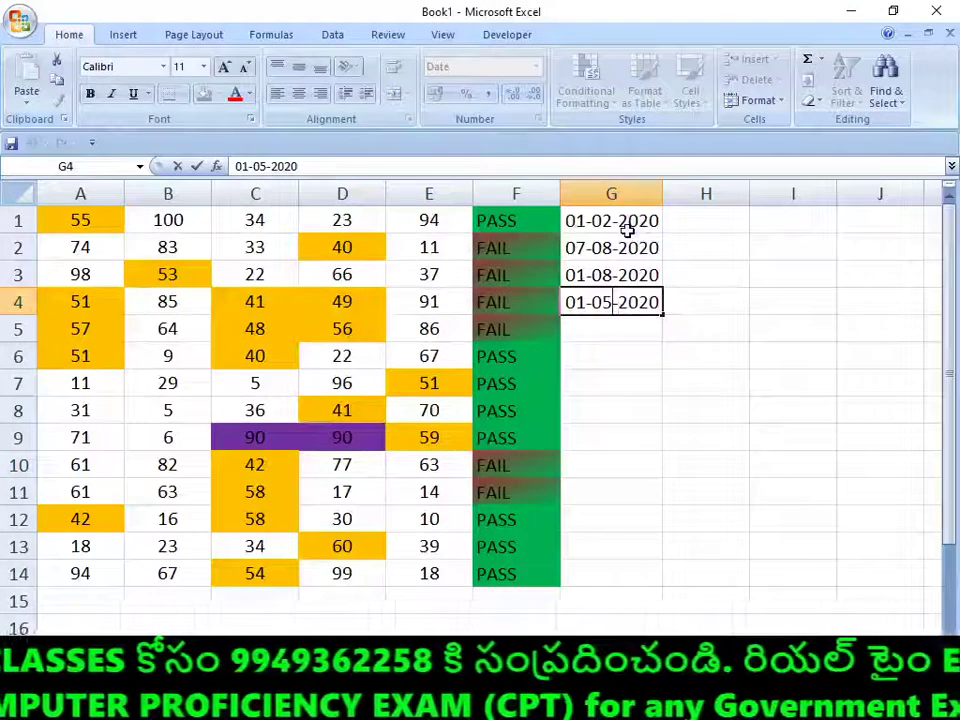
type("6")
key("Return")
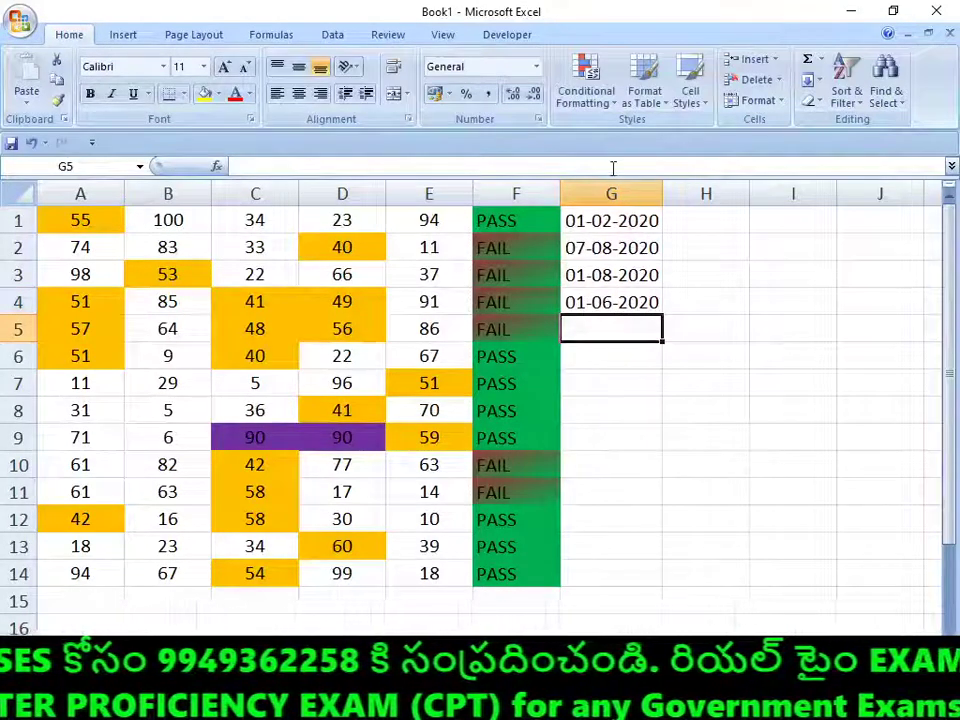
left_click(613, 195)
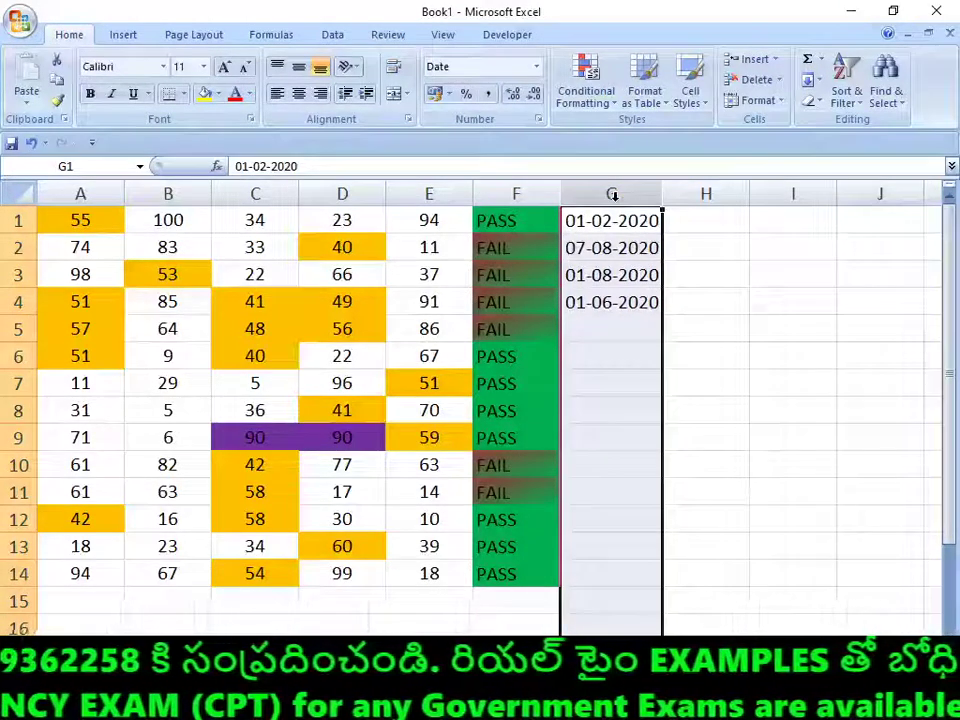
Add an A Date Occurring rule for Last week with a custom red fill on column G.
left_click(612, 104)
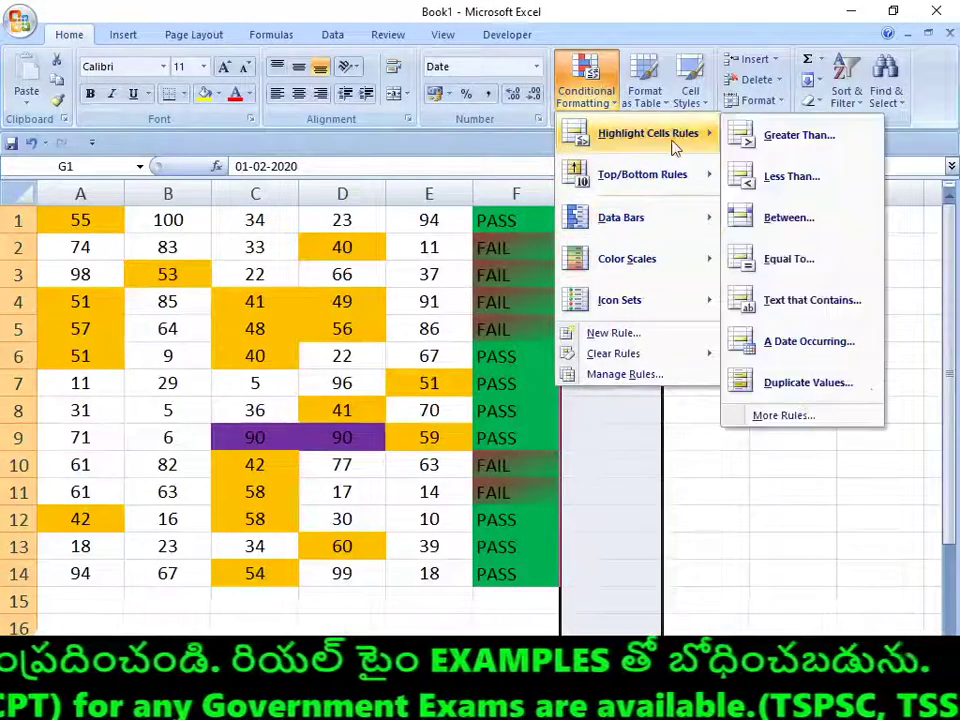
left_click(820, 346)
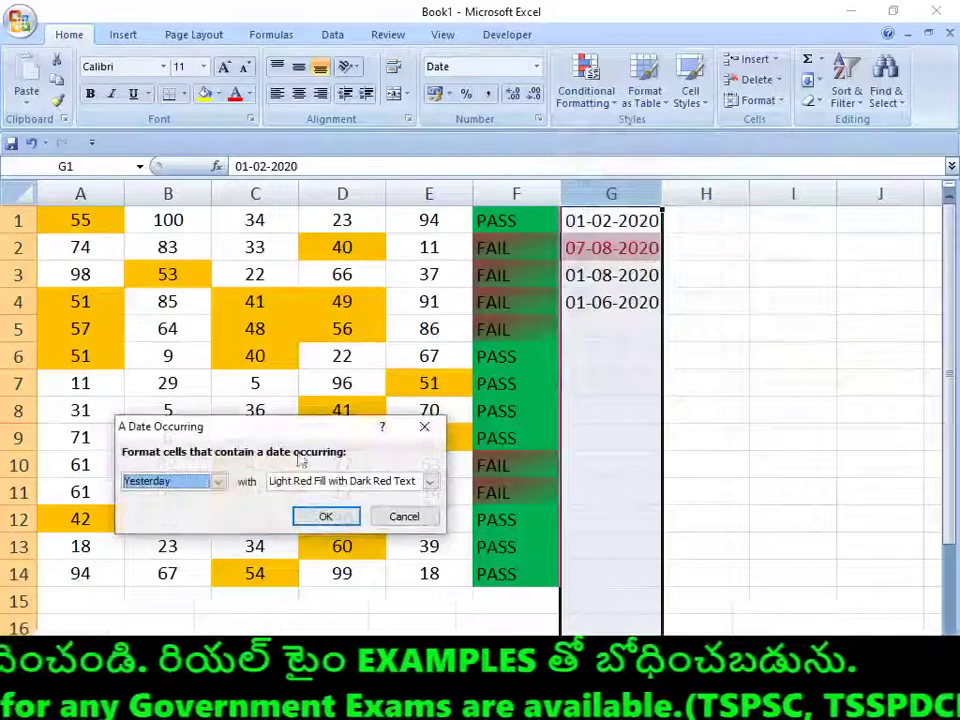
left_click(172, 484)
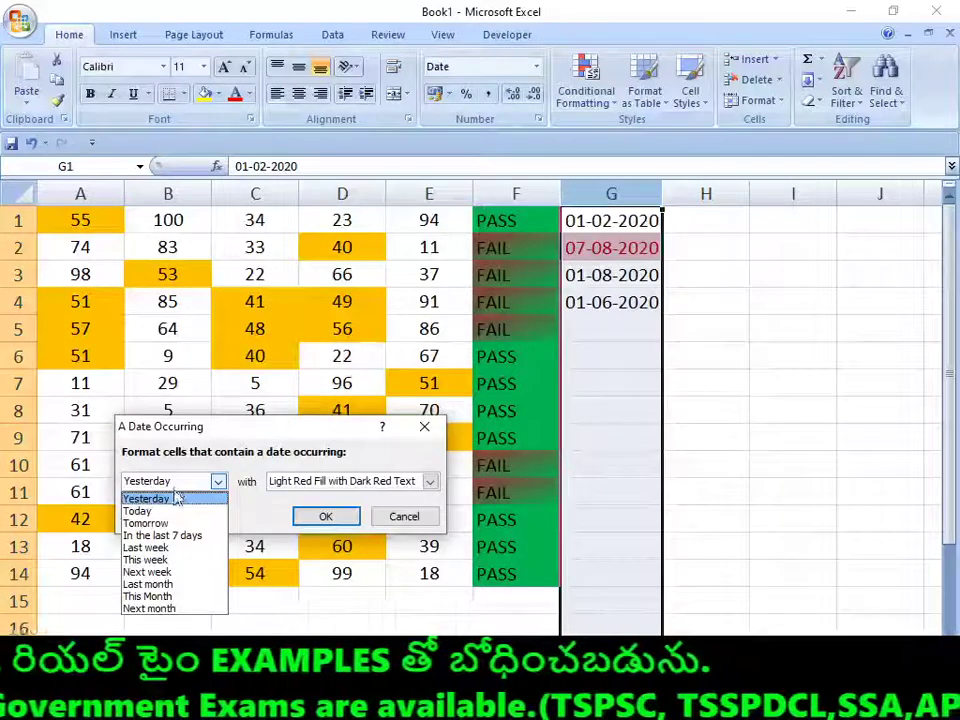
left_click(172, 549)
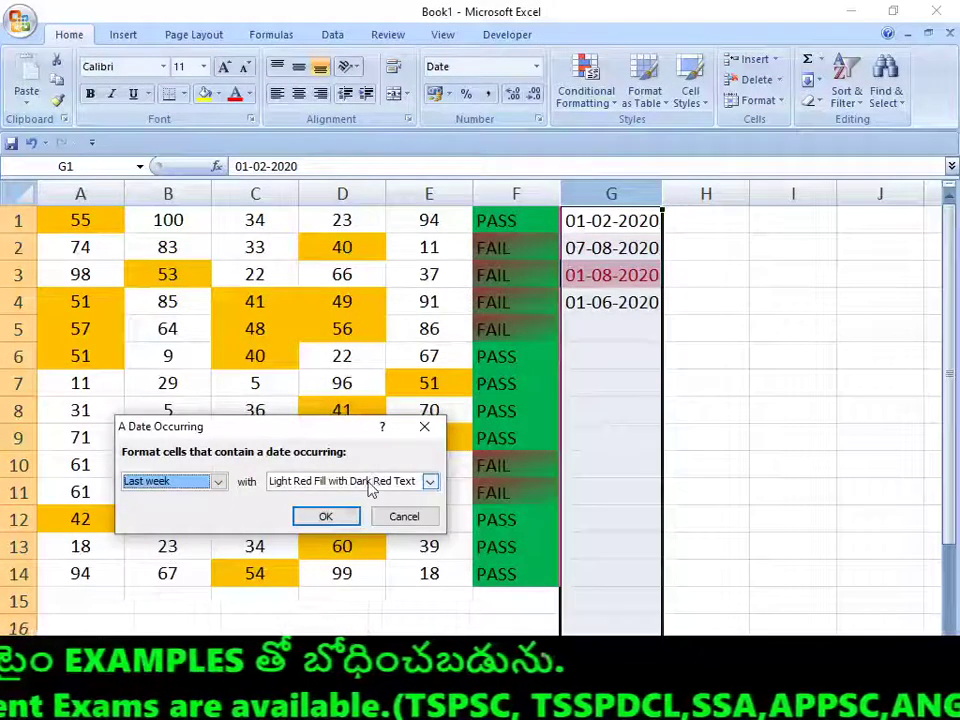
left_click(429, 481)
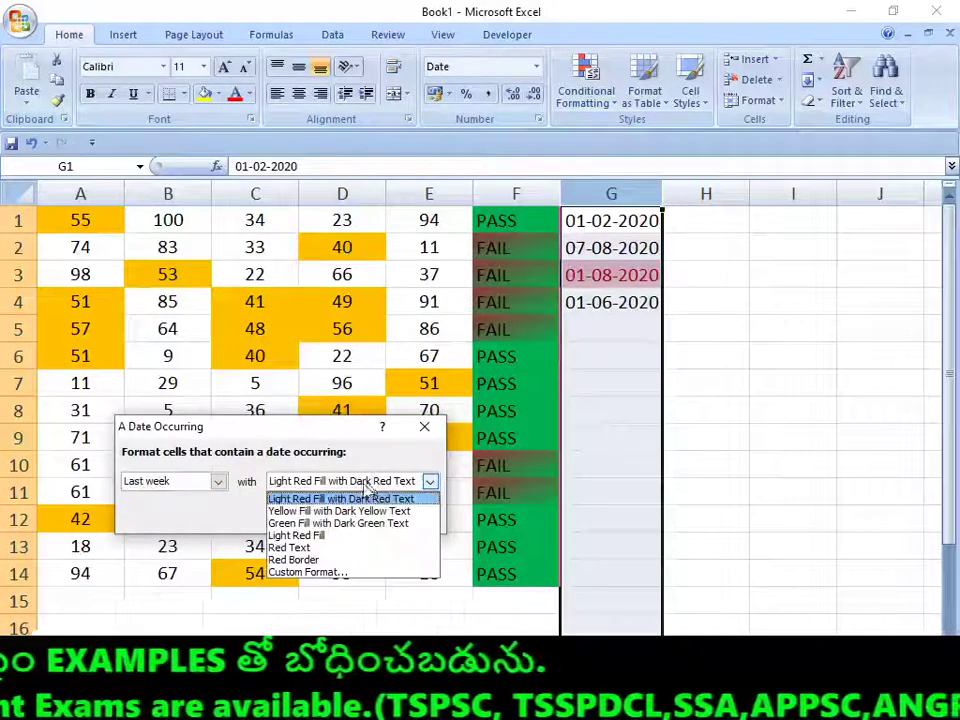
left_click(310, 572)
left_click(90, 444)
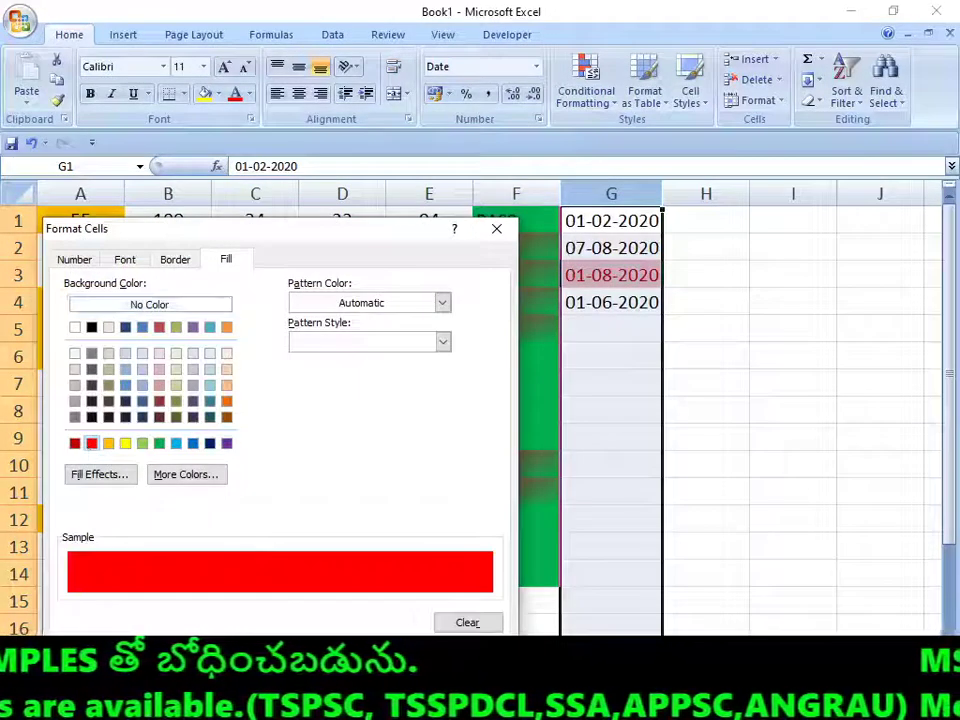
left_click(395, 655)
left_click(338, 522)
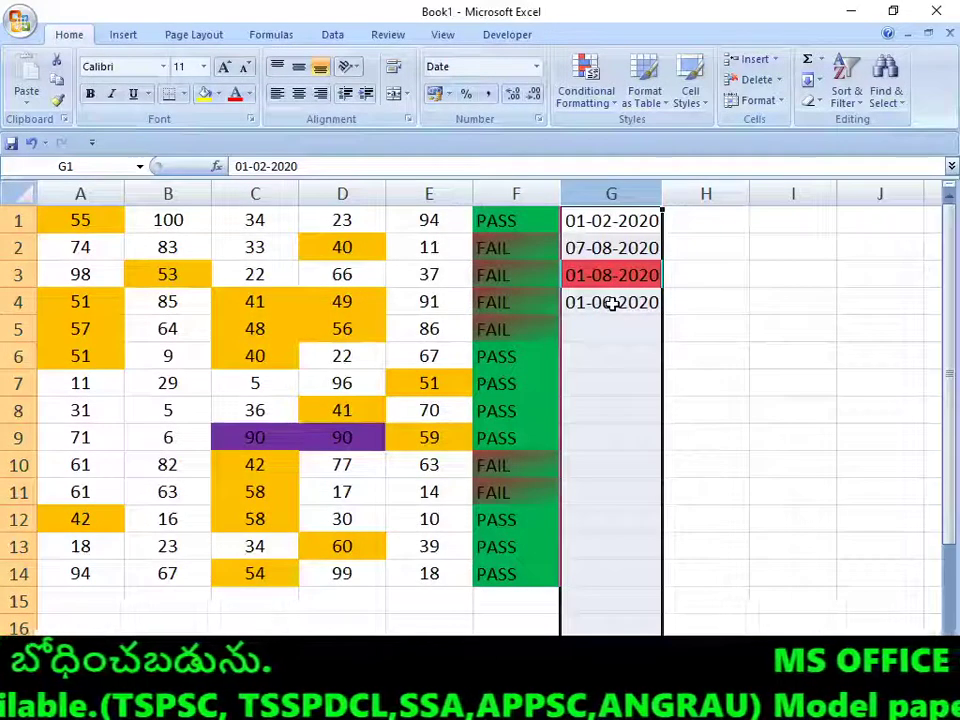
Add an A Date Occurring rule for Yesterday with a custom green fill.
left_click(610, 104)
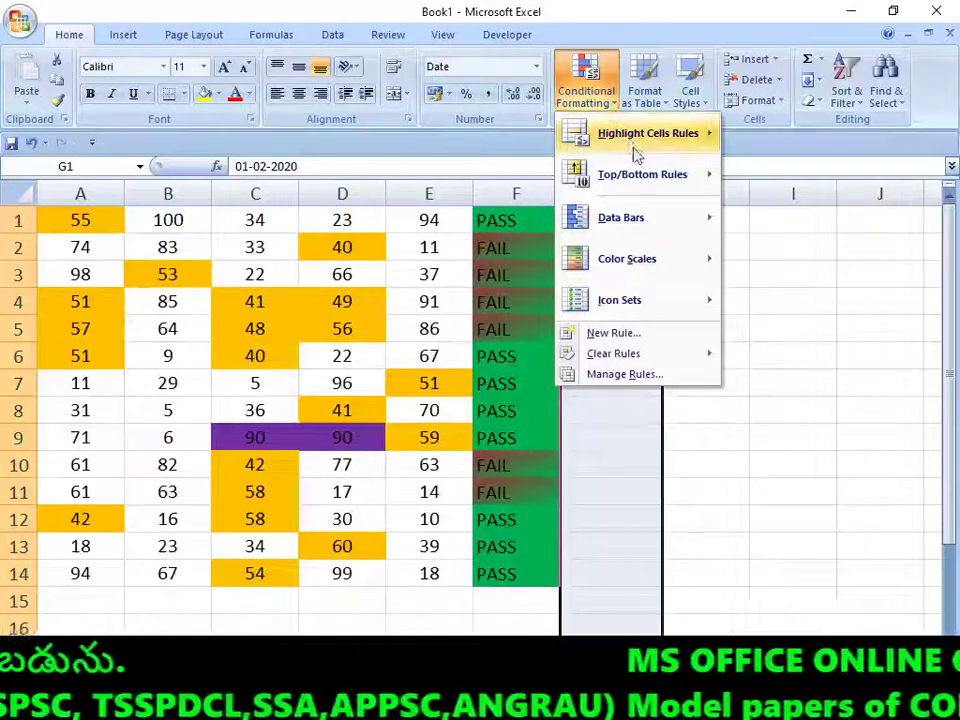
mouse_move(647, 133)
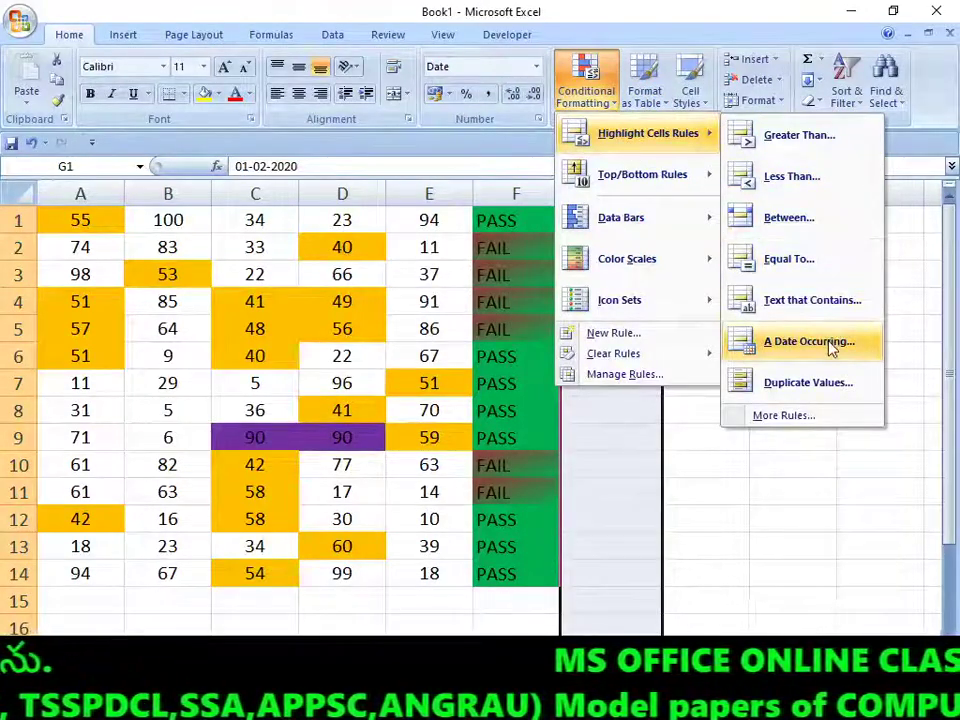
left_click(830, 345)
left_click(206, 487)
left_click(200, 490)
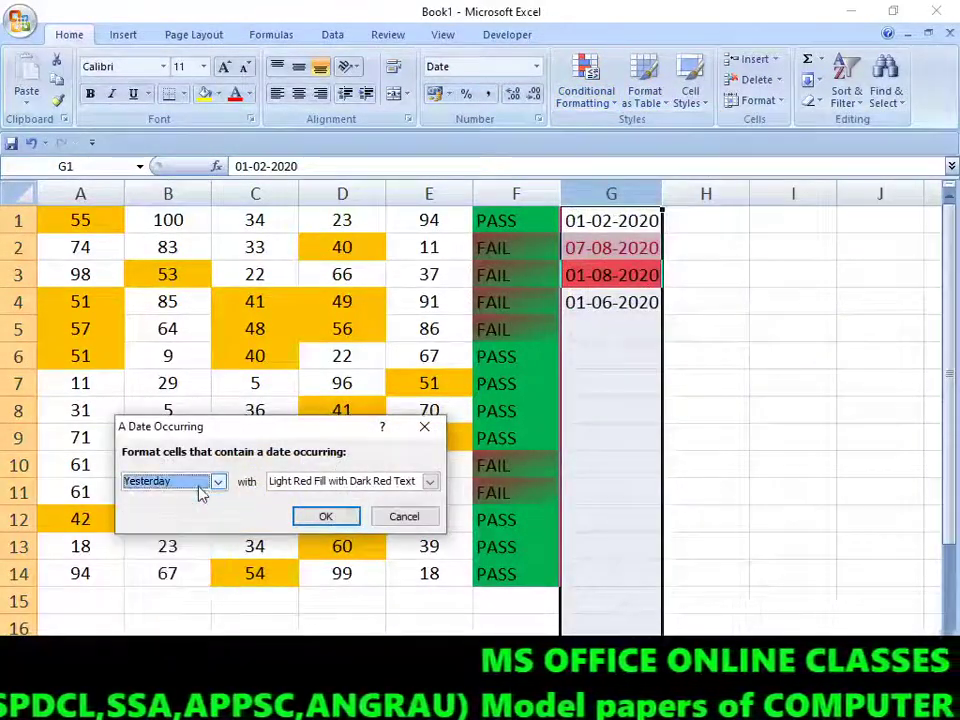
left_click(336, 484)
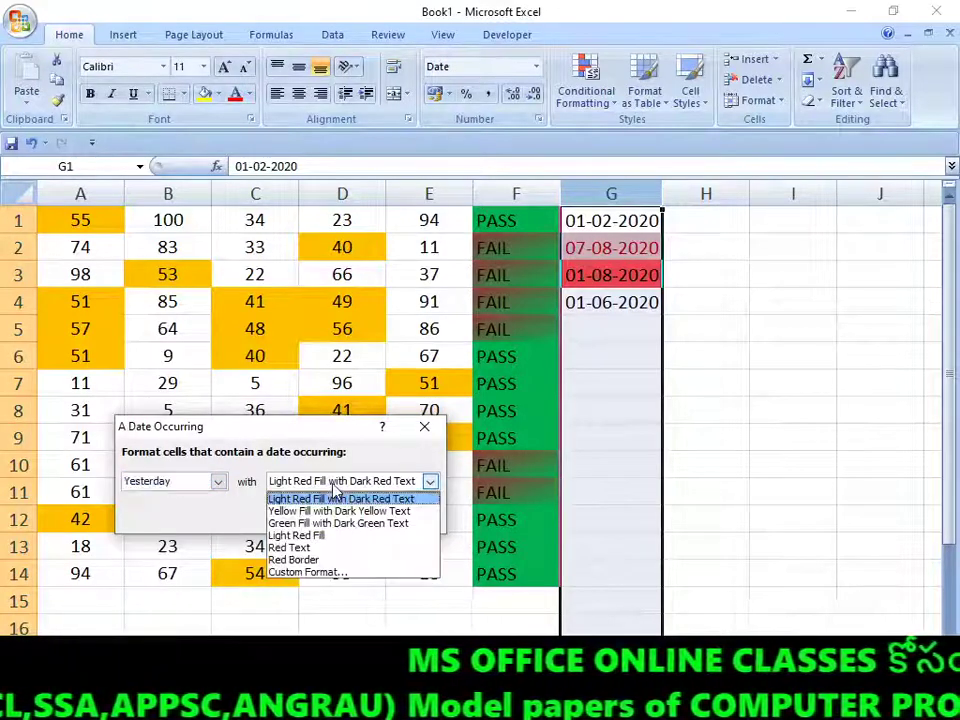
left_click(305, 571)
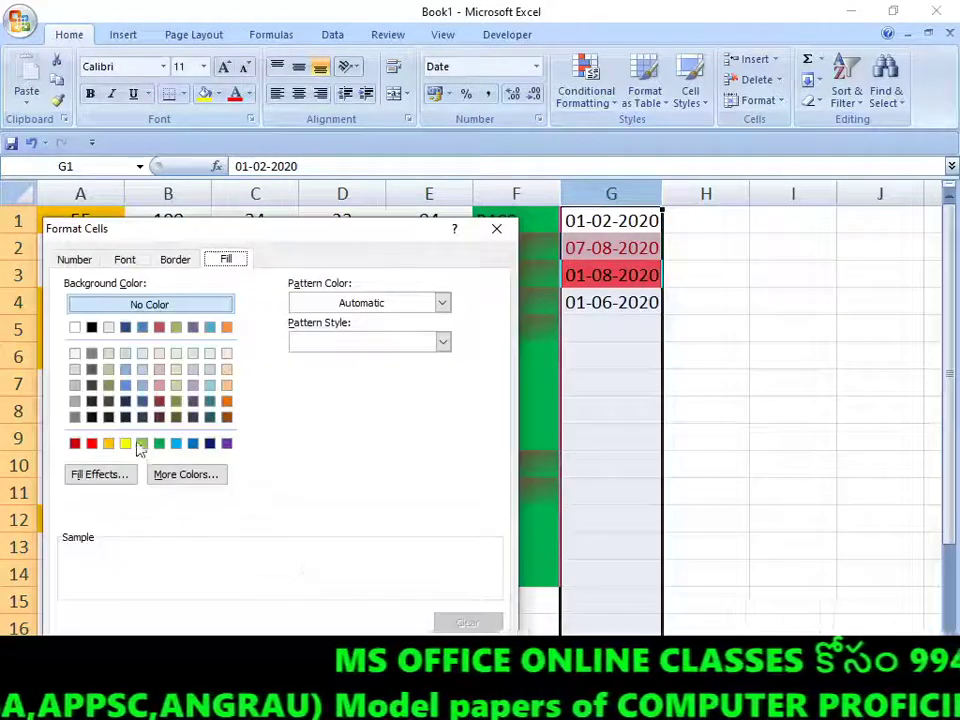
left_click(159, 443)
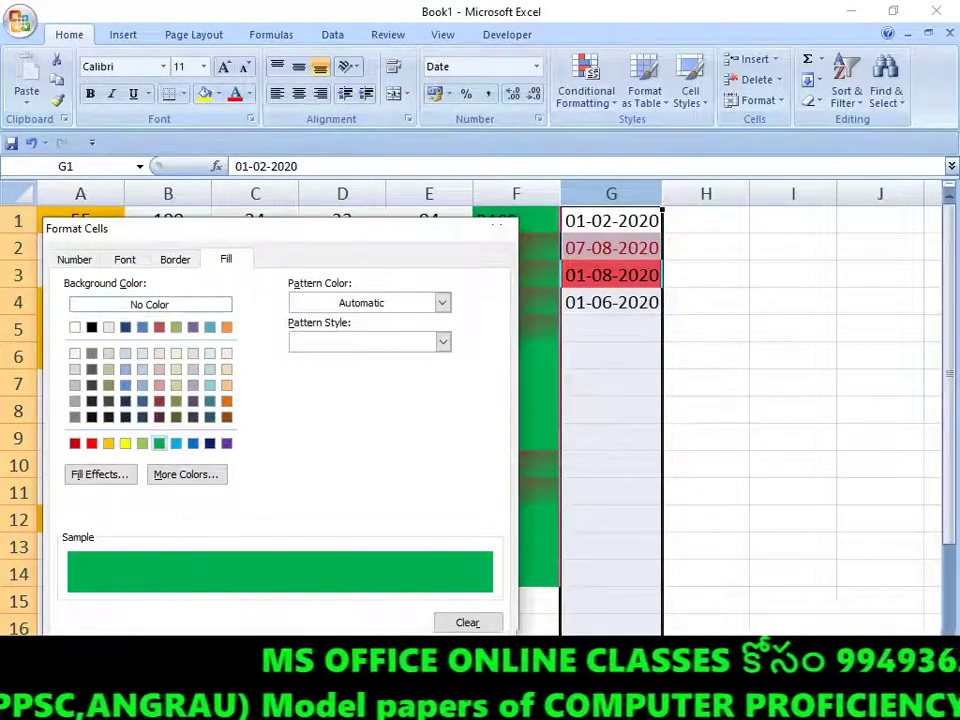
key("Return")
left_click(326, 519)
Check the highlighted dates in column G, then reselect the whole column.
left_click(605, 410)
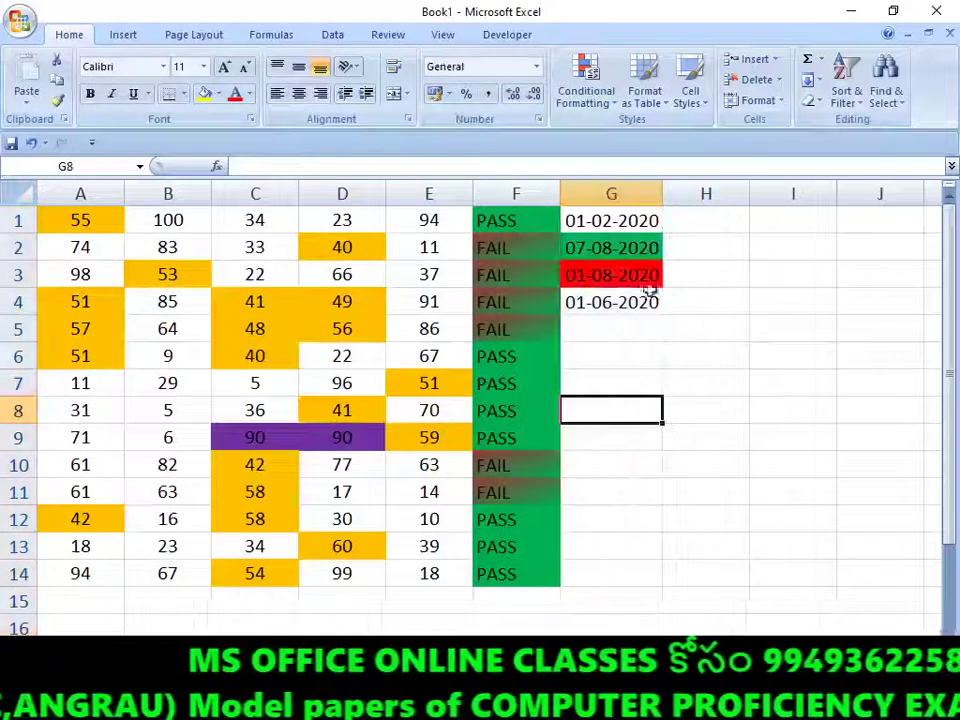
left_click(634, 249)
left_click(621, 276)
left_click(621, 250)
left_click(620, 275)
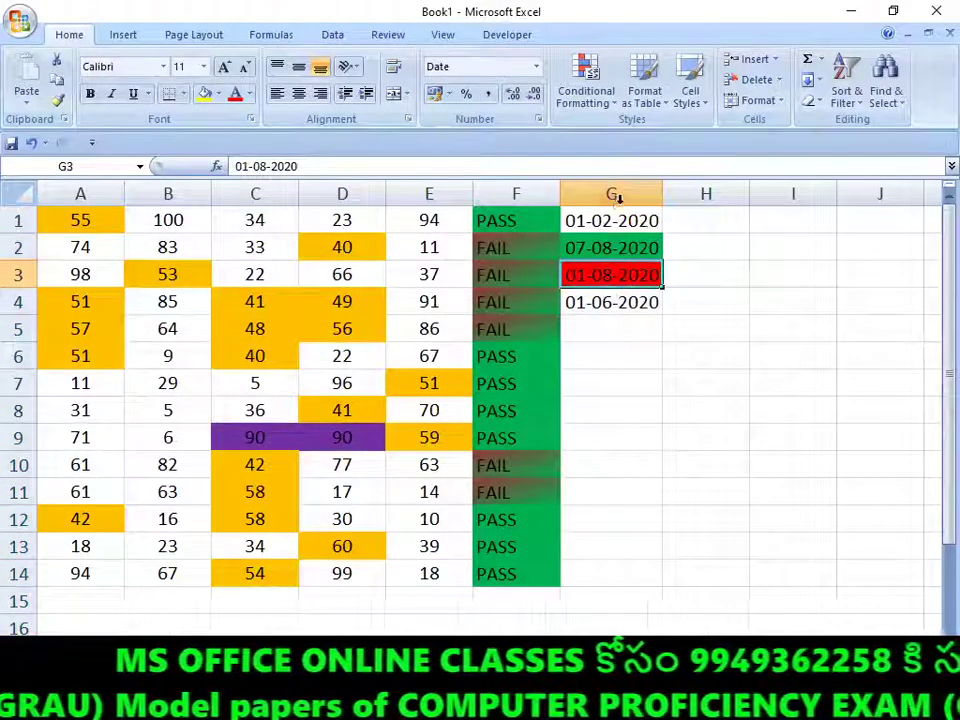
left_click(618, 197)
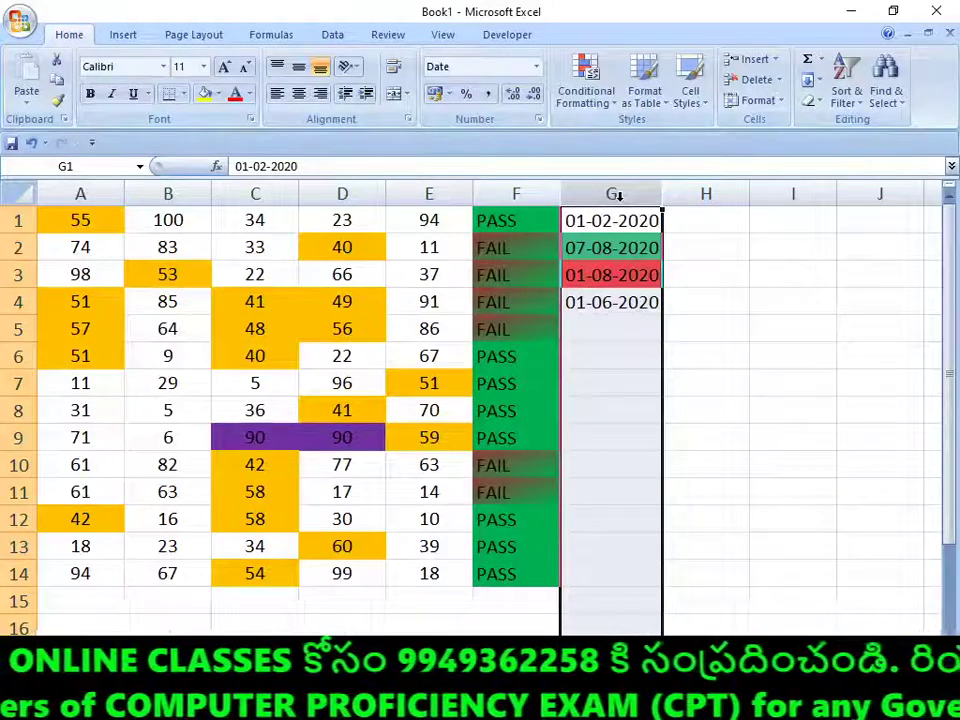
Add an A Date Occurring rule for Last month to column G with the default format.
left_click(622, 110)
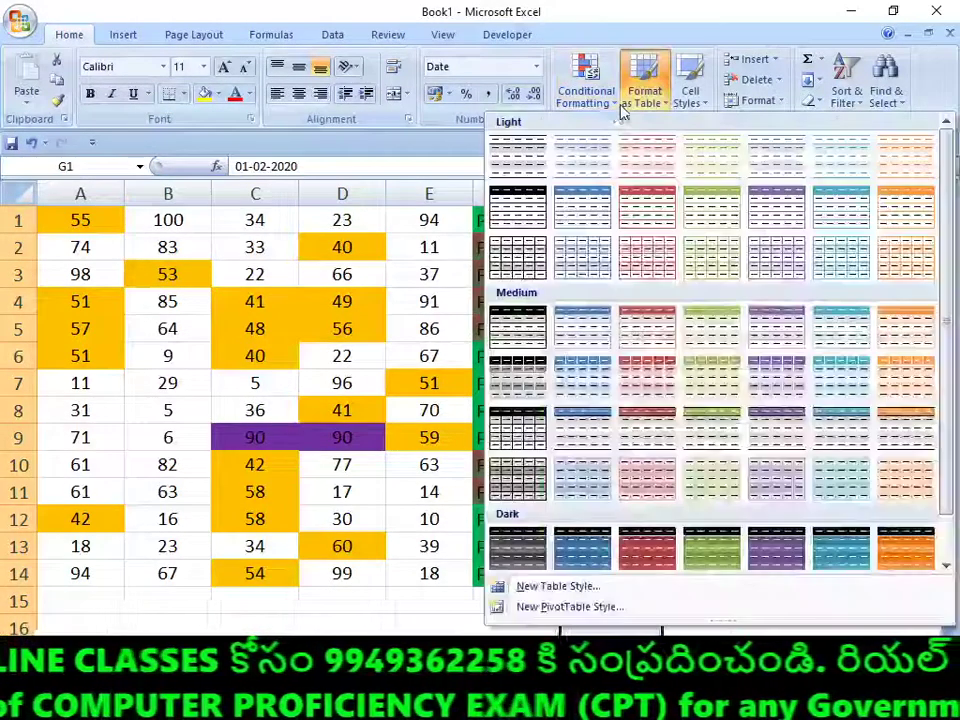
left_click(606, 98)
mouse_move(647, 133)
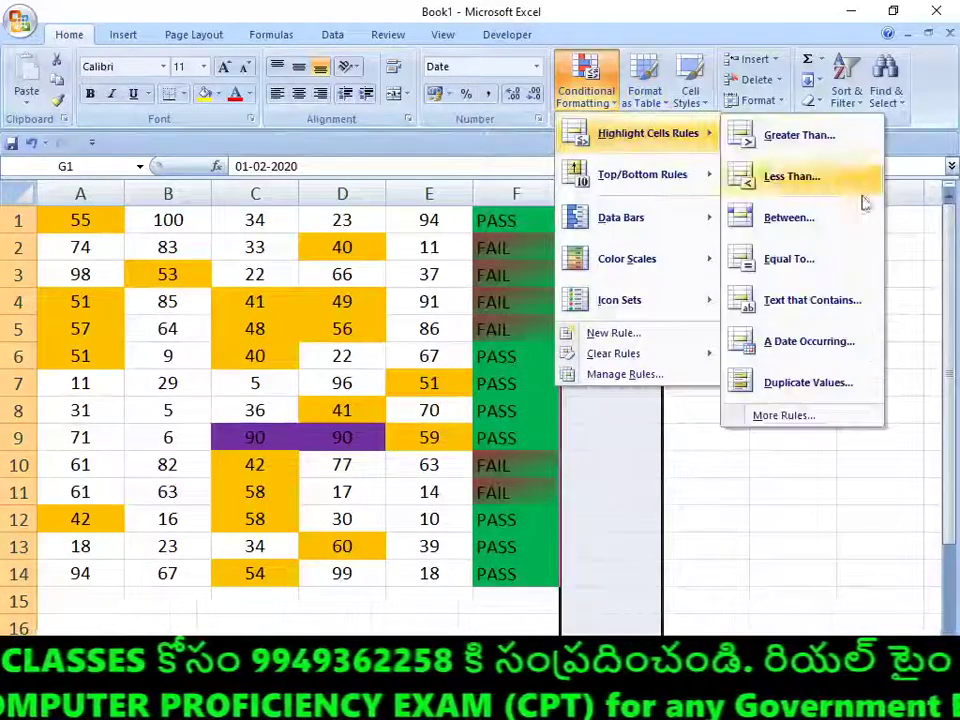
left_click(831, 343)
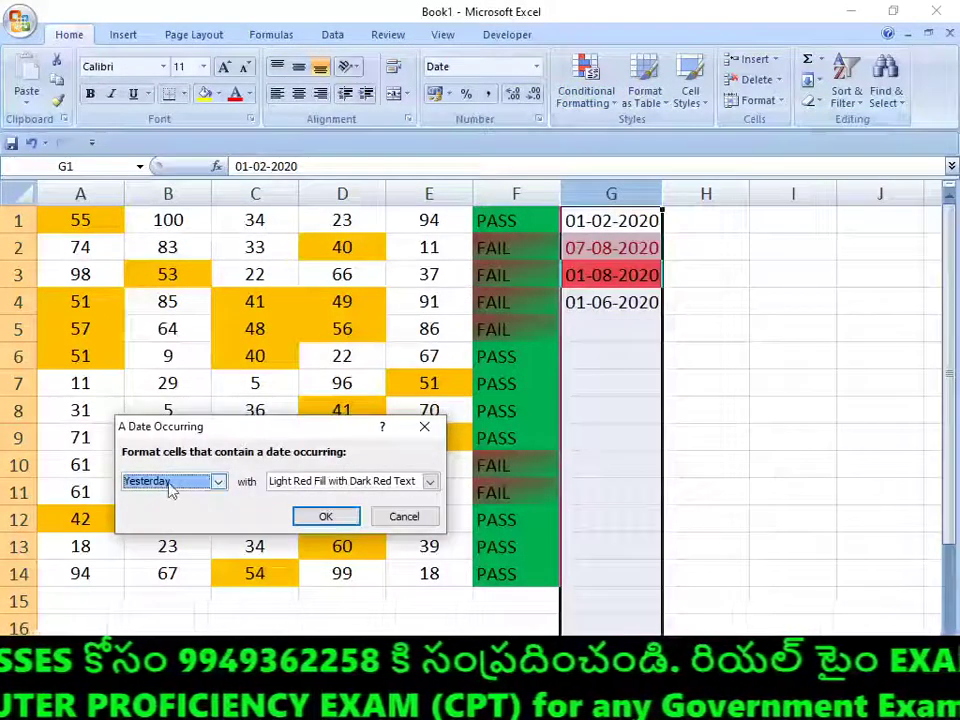
left_click(170, 485)
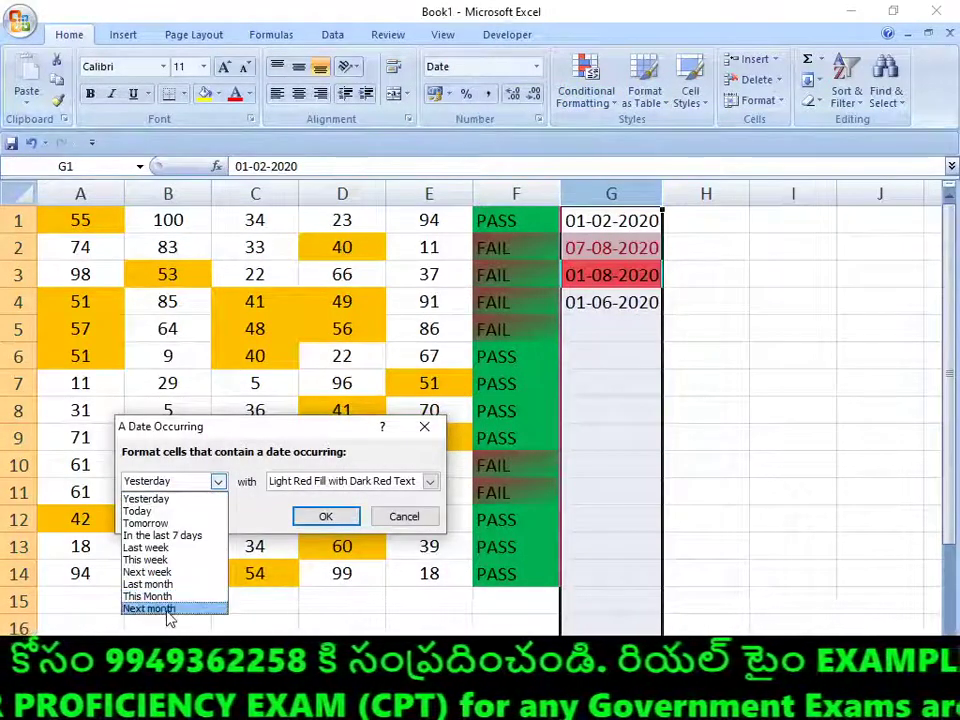
left_click(168, 585)
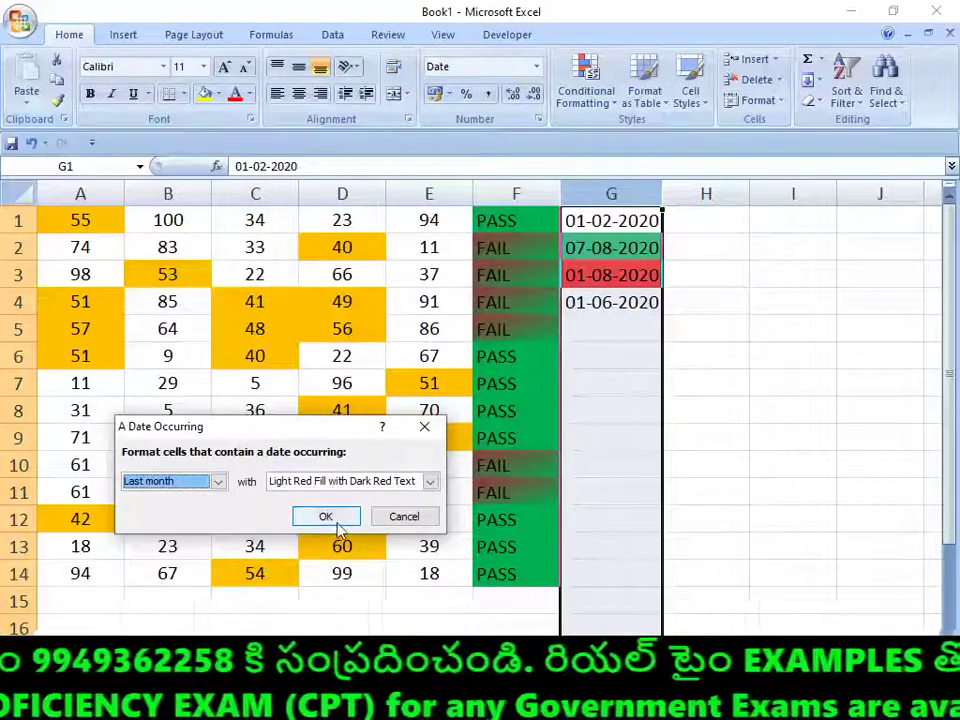
left_click(325, 516)
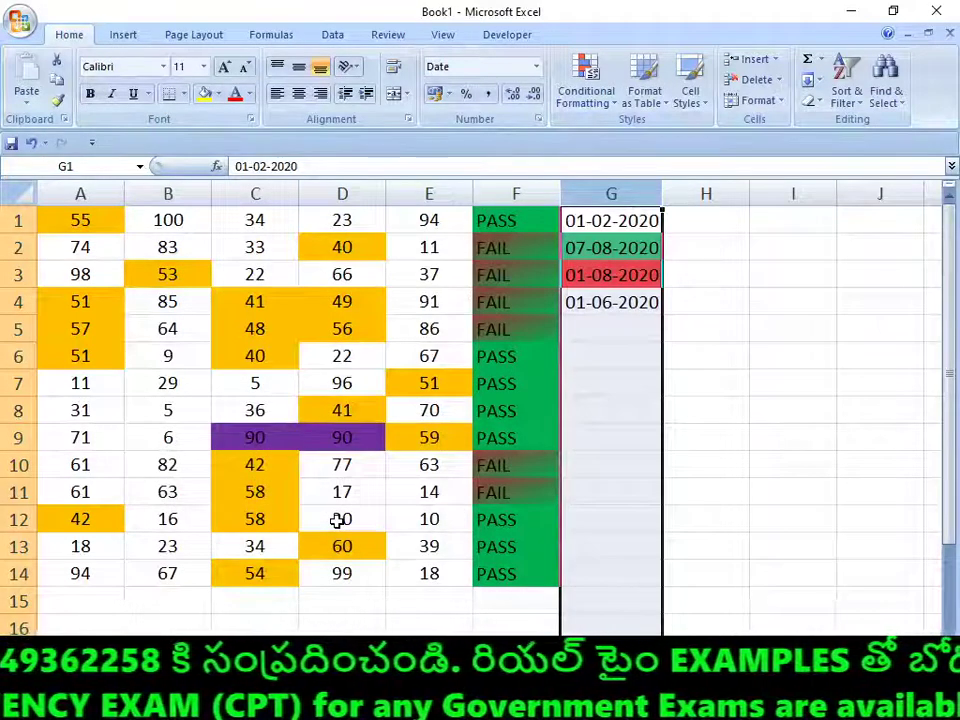
left_click(606, 105)
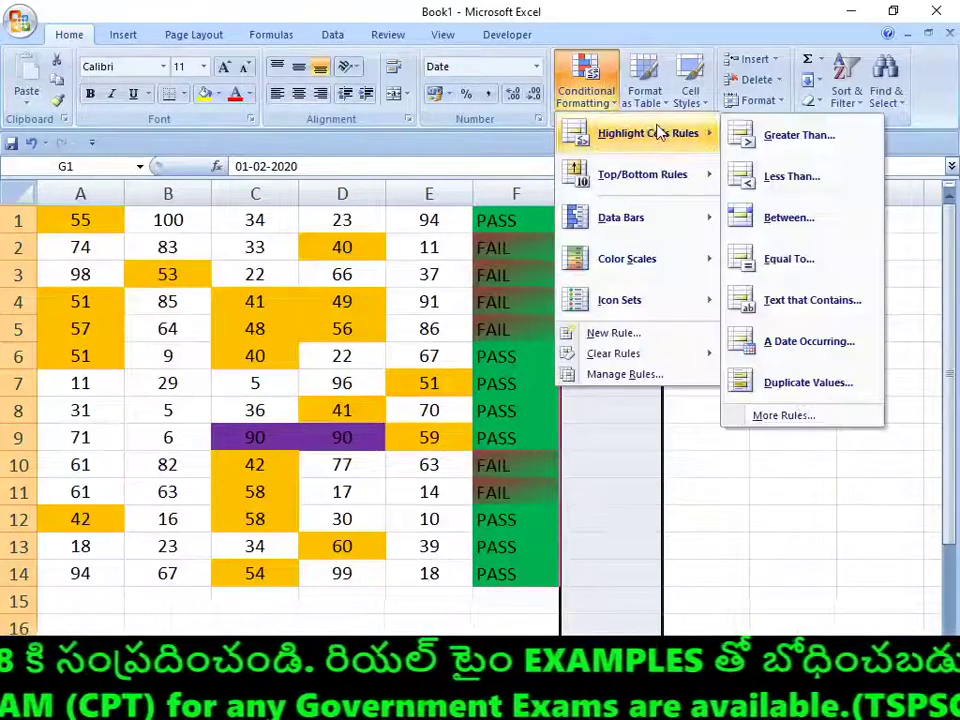
Enter 55, 55, 55, 20 and 40 down cells H1 to H5.
left_click(628, 465)
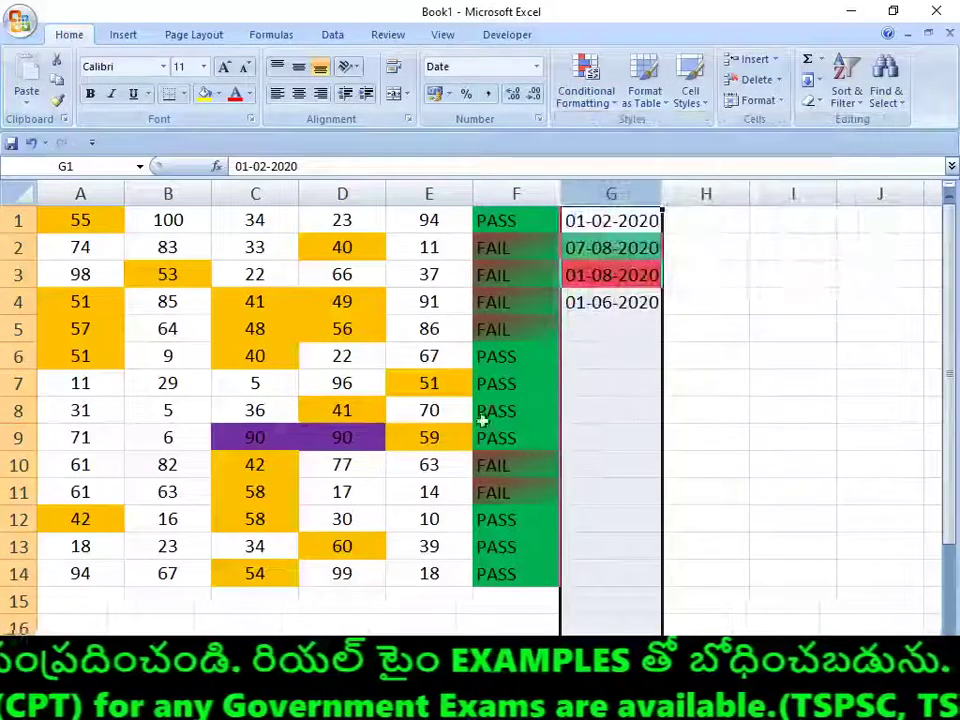
left_click(719, 225)
type("55")
key("Return")
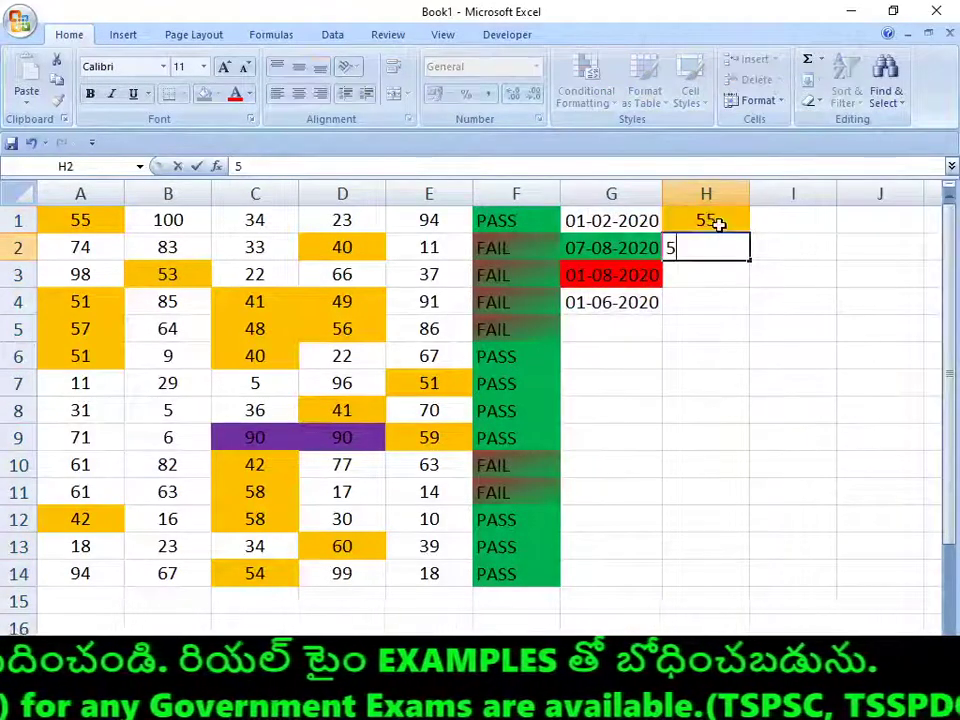
type("55")
key("Return")
type("55")
key("Return")
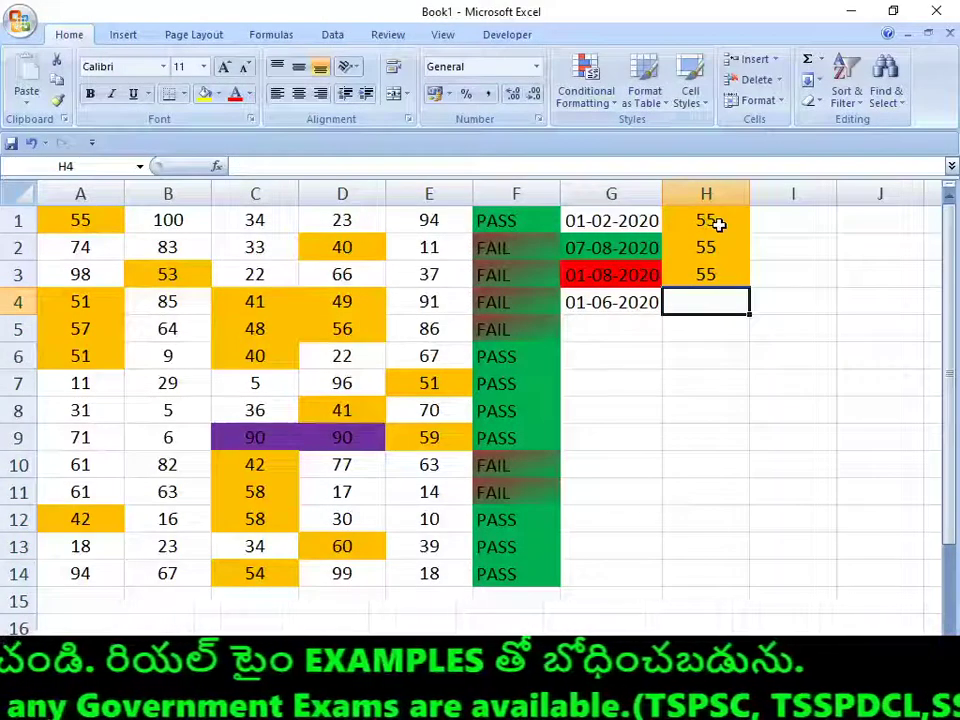
type("20")
key("Return")
type("450")
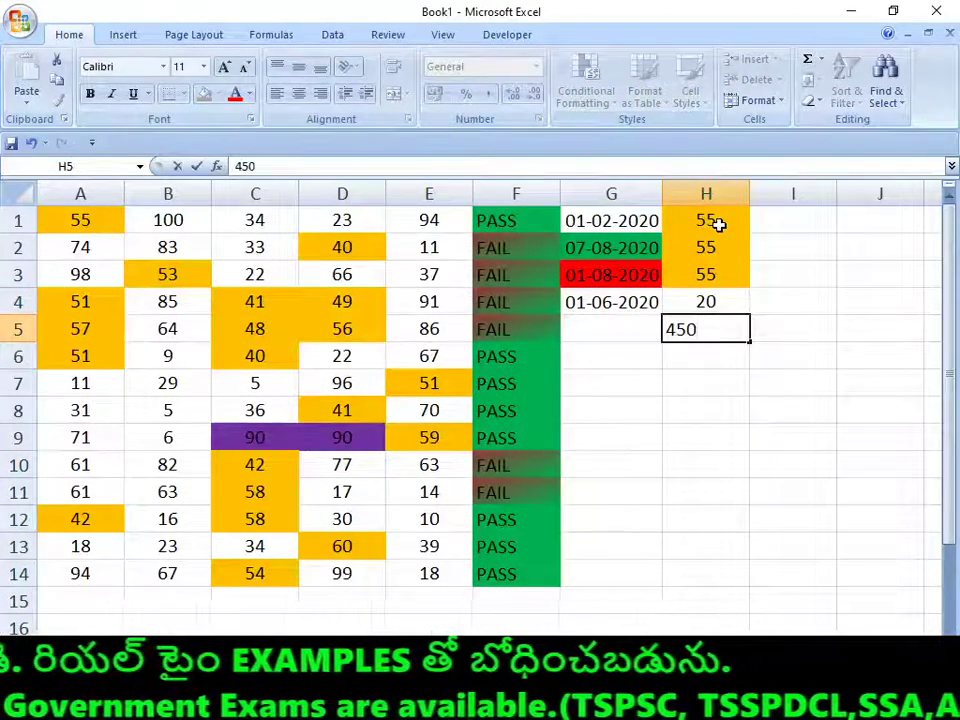
key("BackSpace")
key("BackSpace")
key("Return")
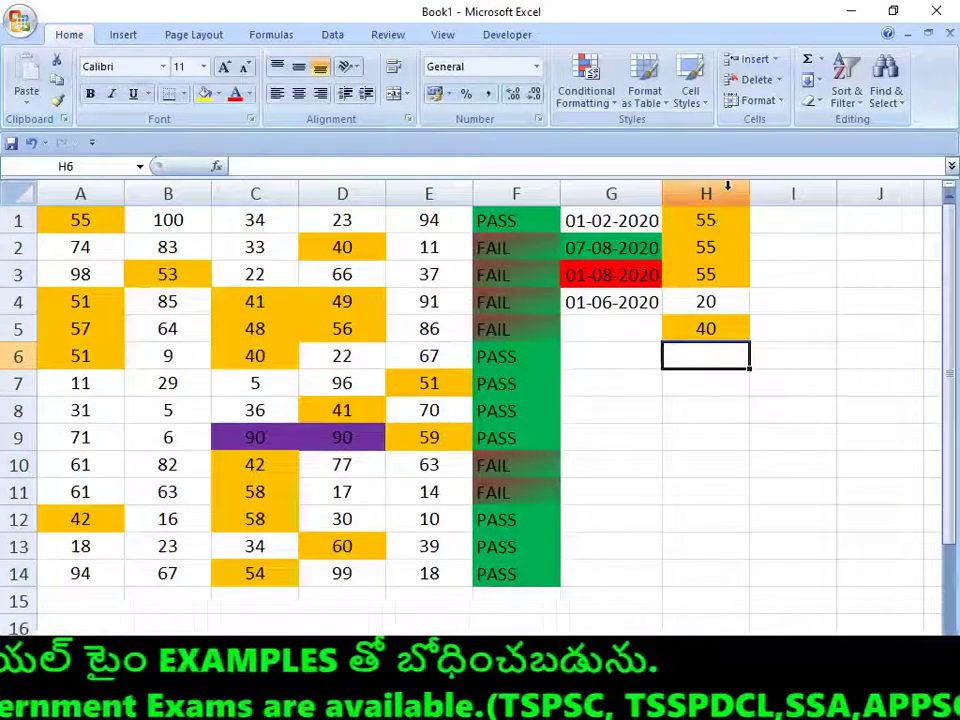
Clear all conditional formatting rules from column H.
left_click(728, 191)
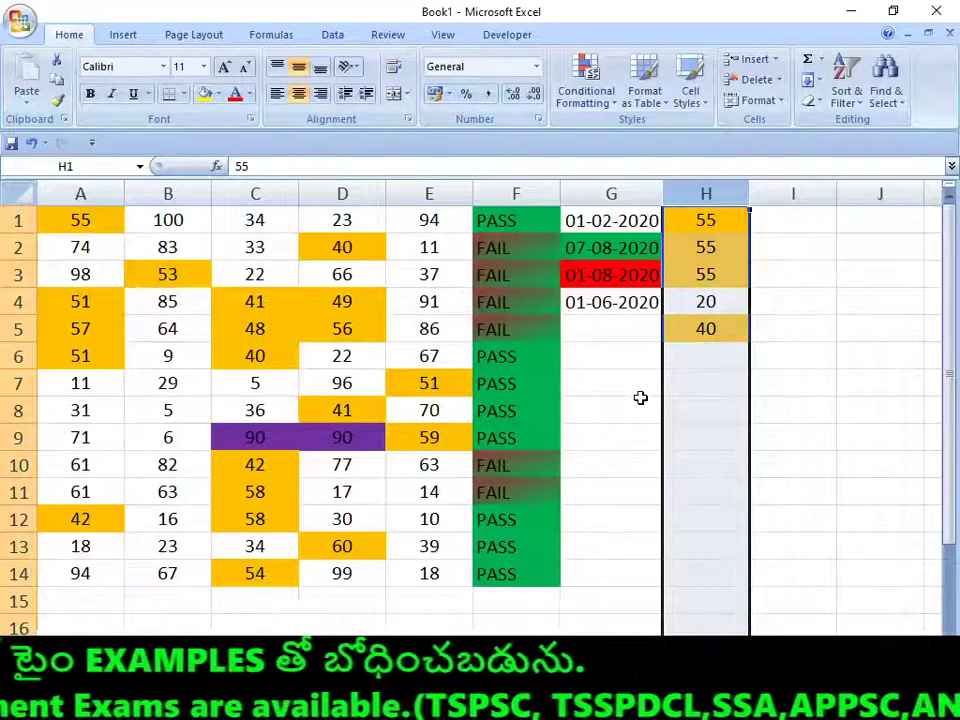
left_click(585, 85)
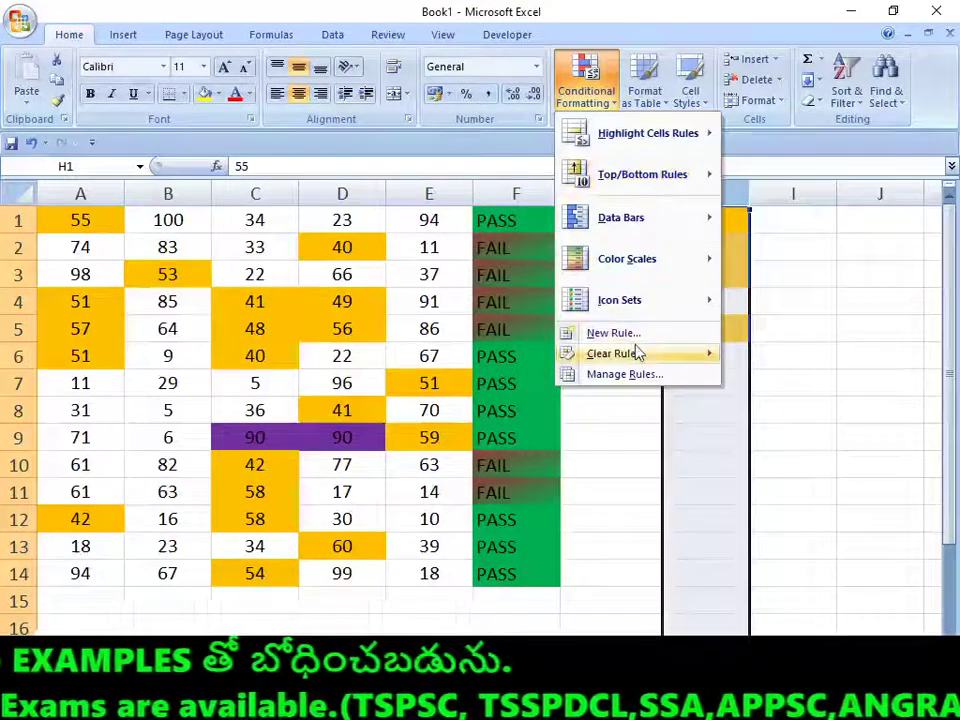
left_click(760, 355)
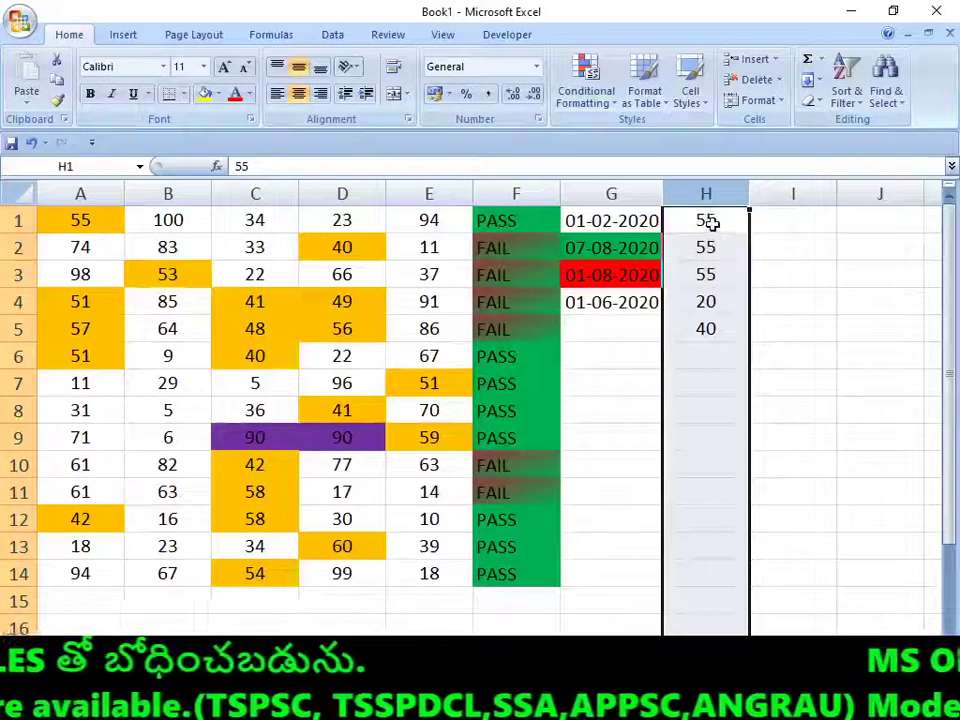
Add a Duplicate Values rule with a custom red fill so the 55s in H1:H3 turn red.
left_click(588, 88)
mouse_move(647, 133)
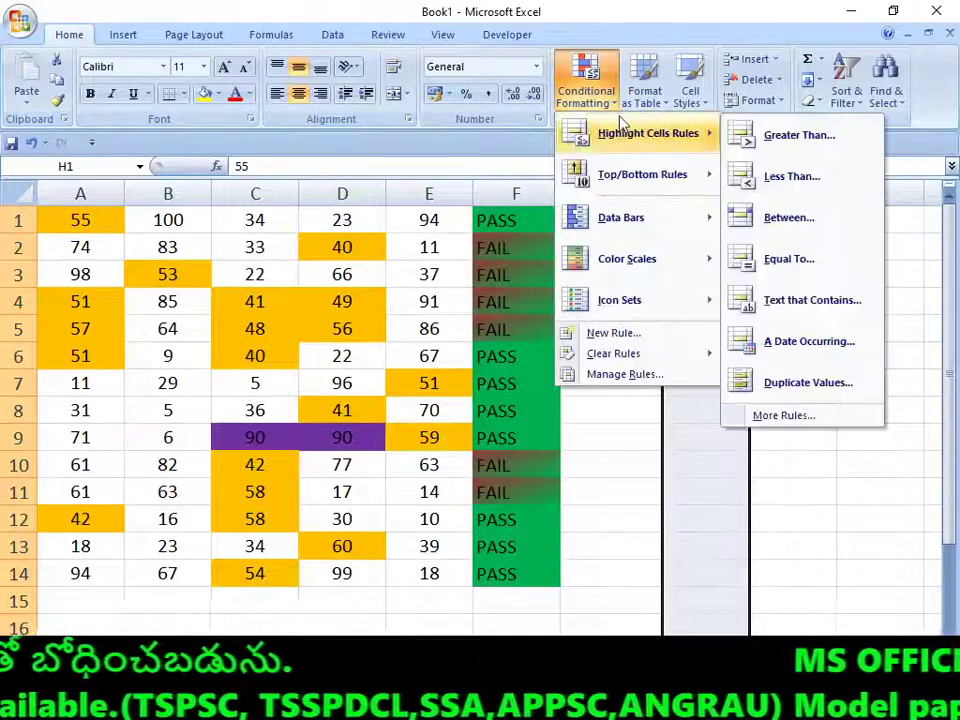
left_click(828, 385)
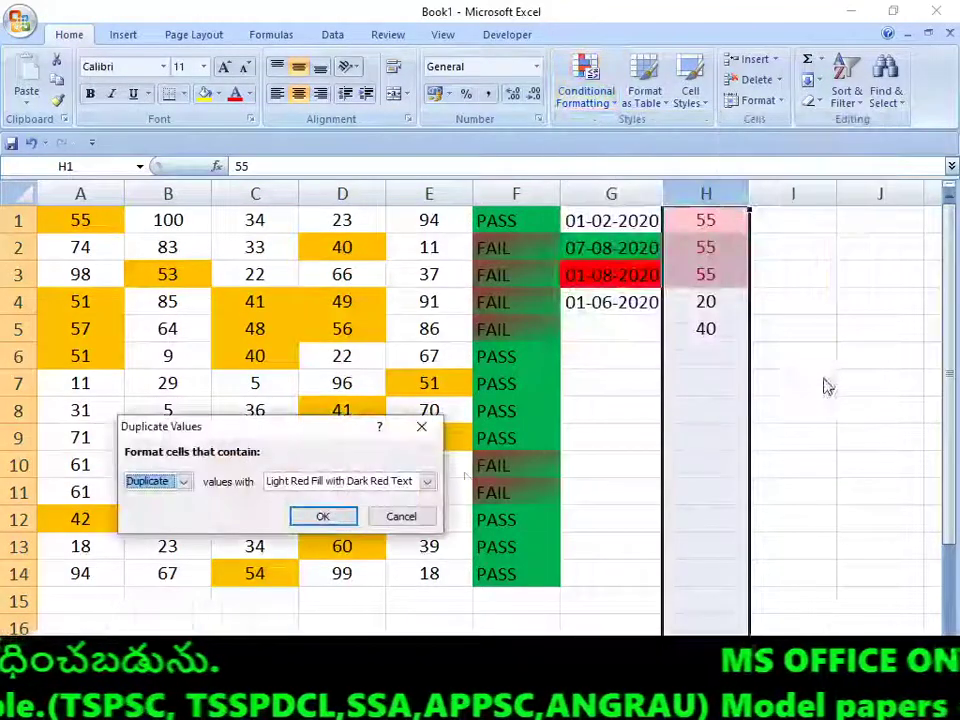
left_click(427, 481)
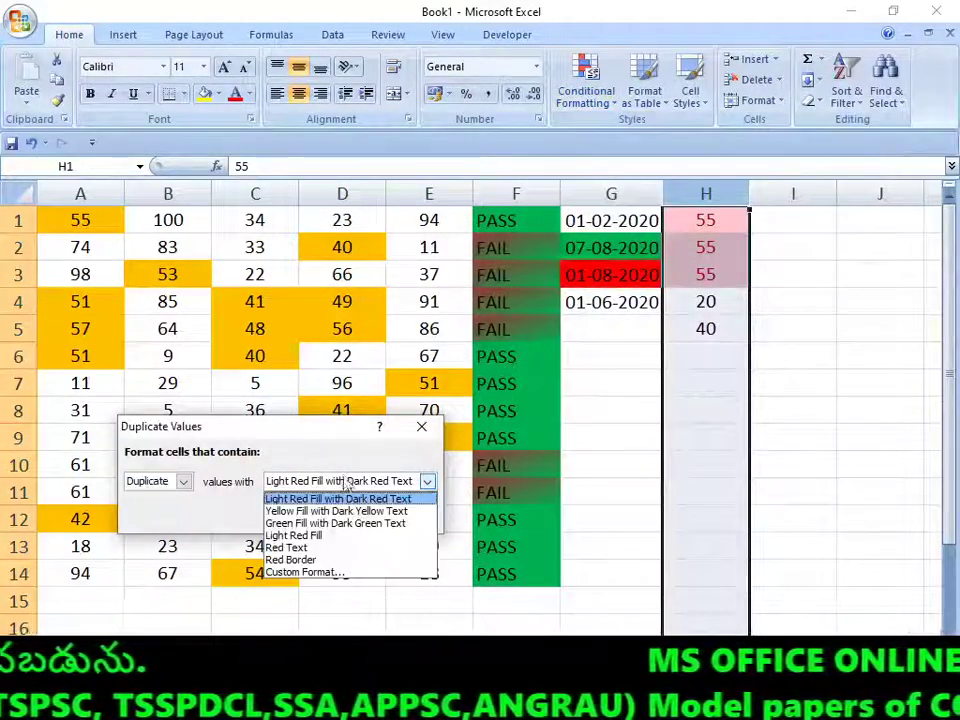
left_click(323, 584)
left_click(91, 443)
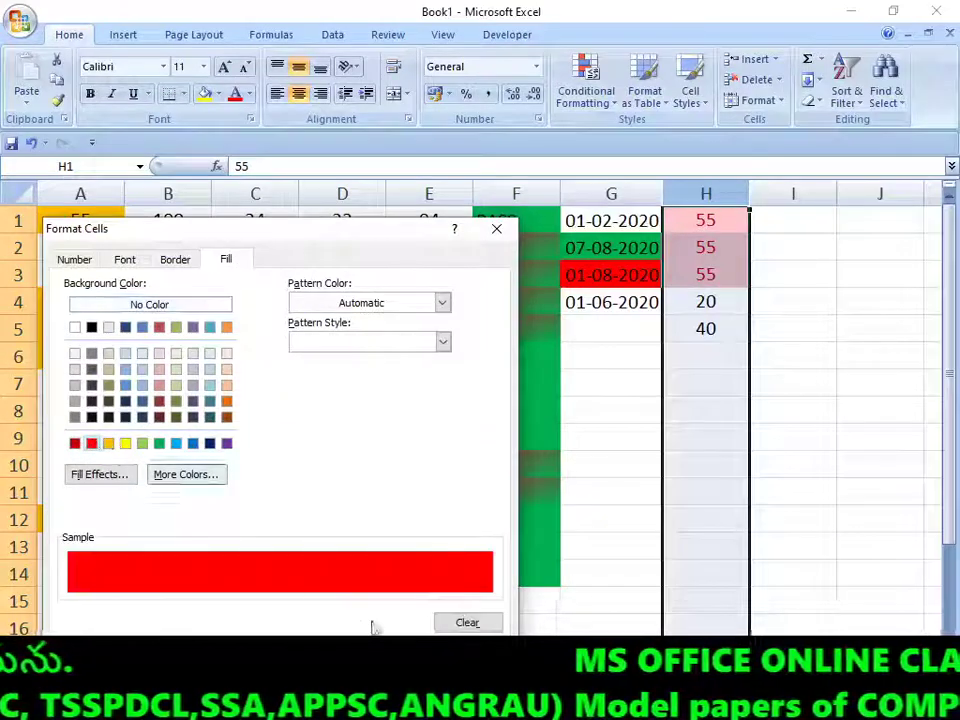
left_click(400, 640)
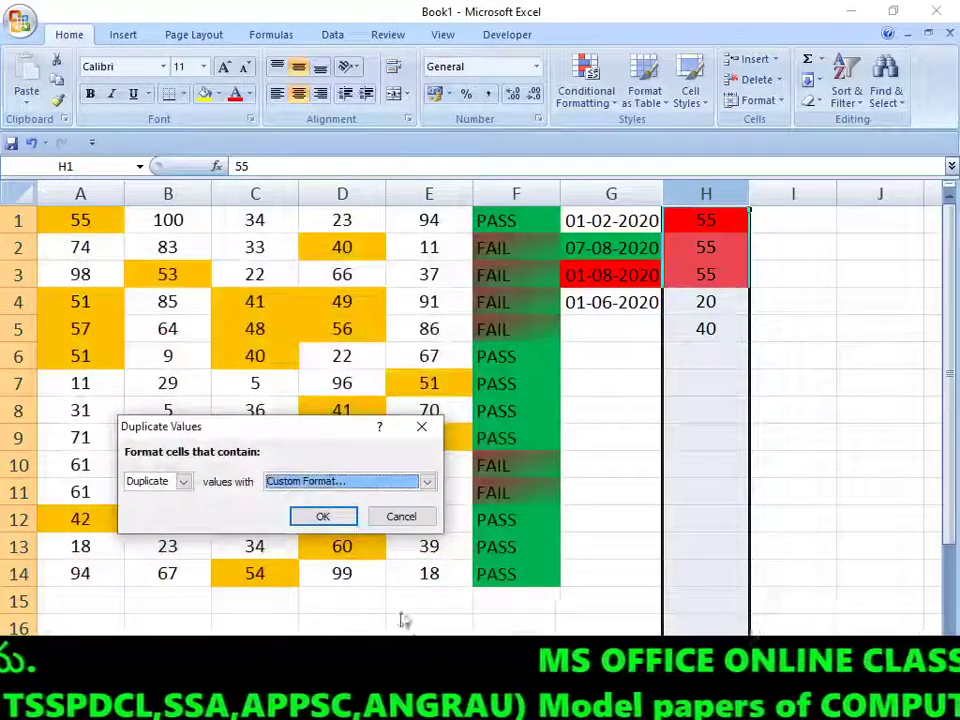
left_click(321, 516)
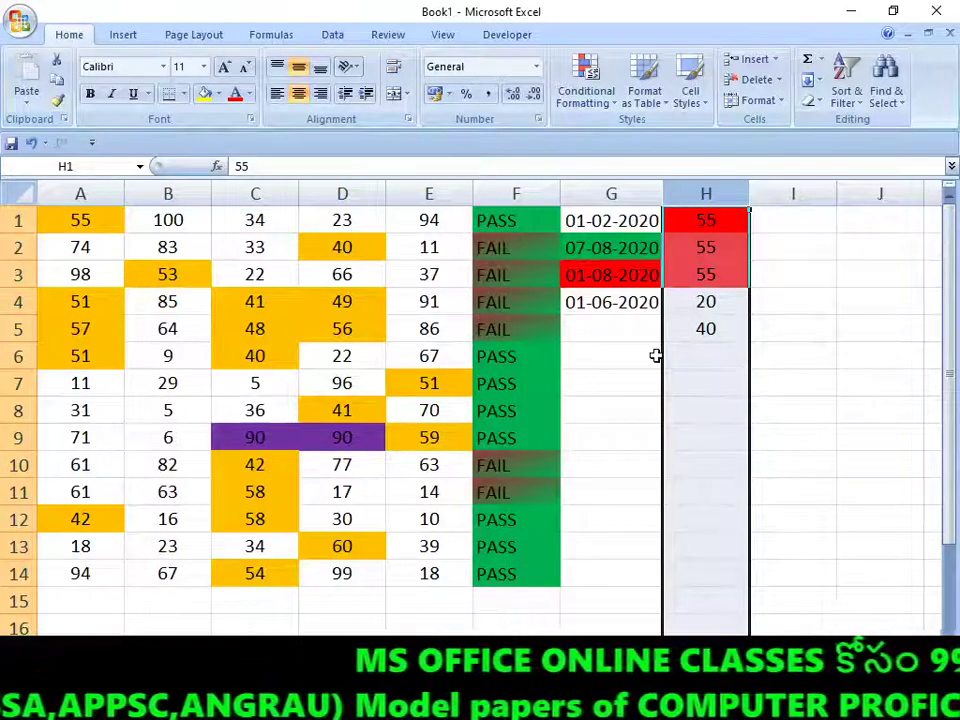
left_click(747, 306)
left_click(733, 243)
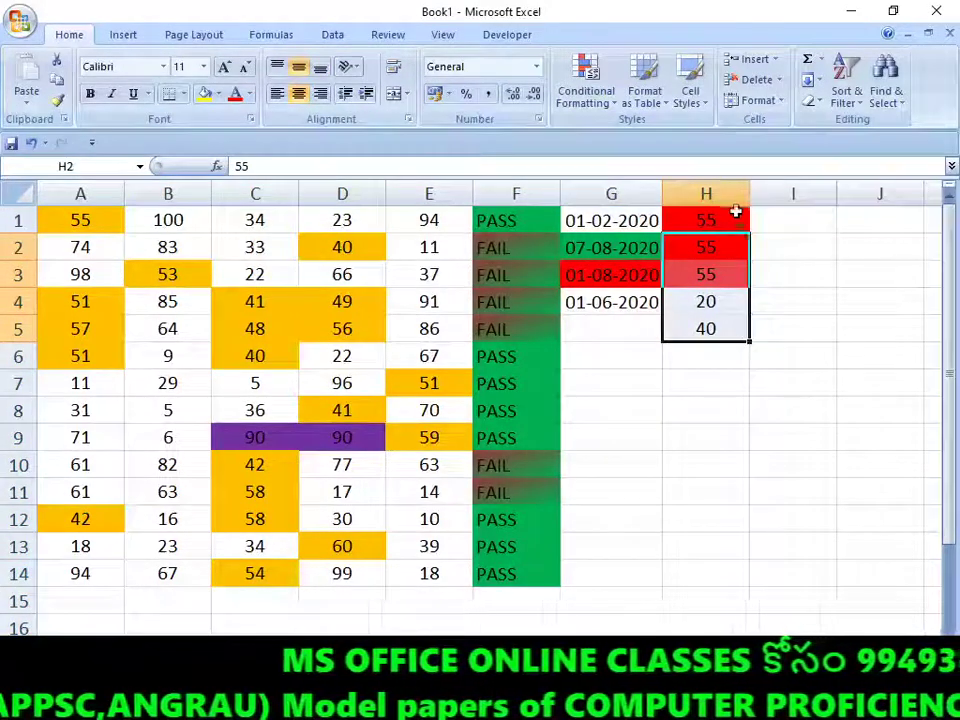
left_click_drag(735, 215, 735, 379)
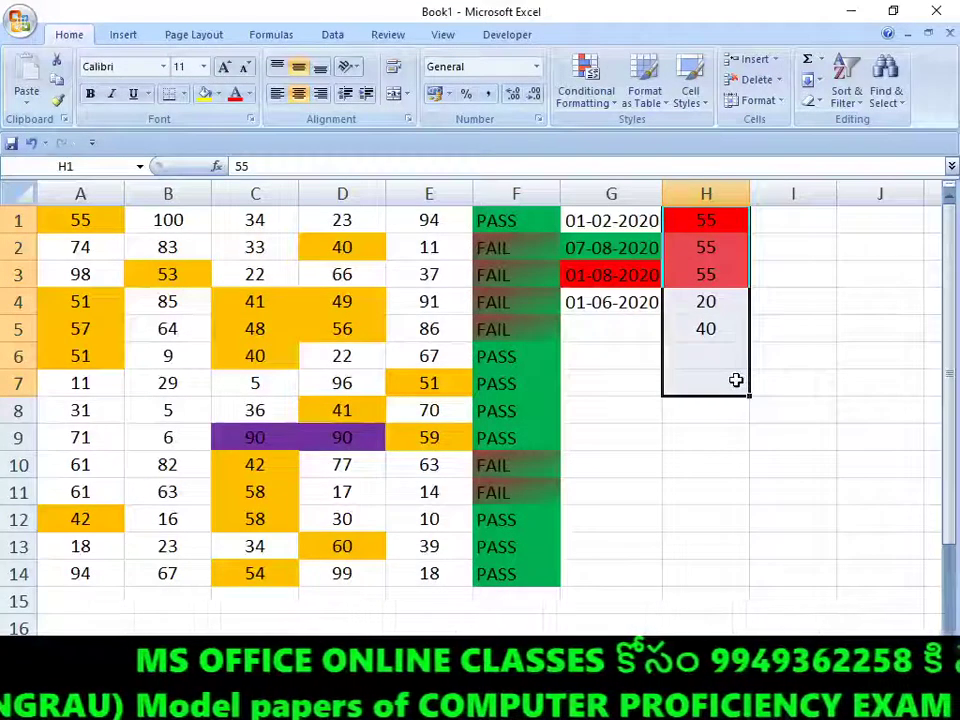
left_click(585, 90)
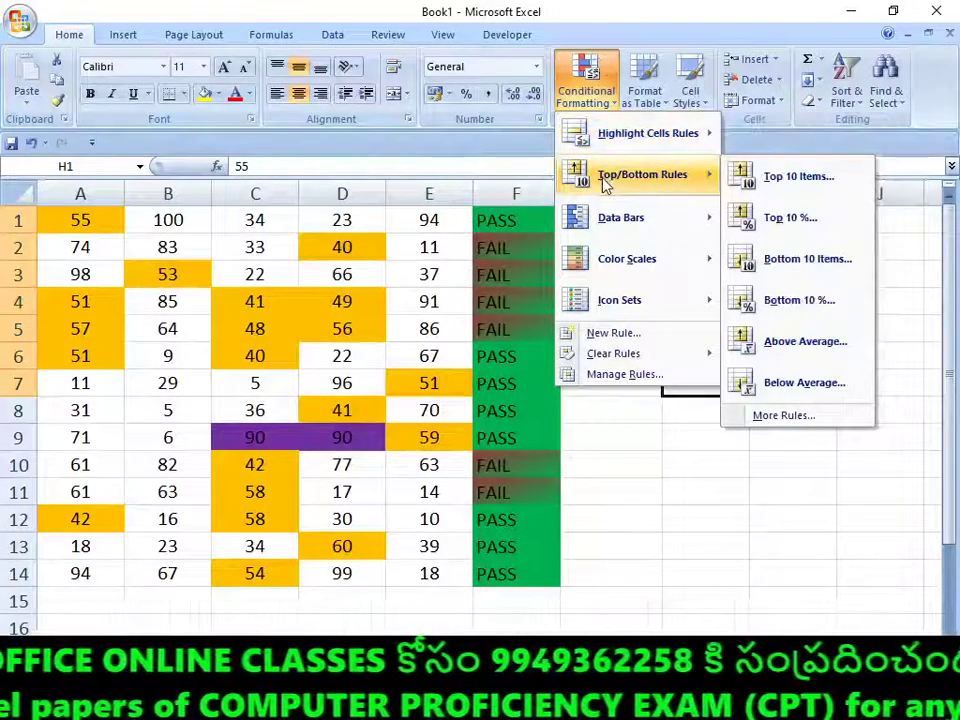
mouse_move(642, 175)
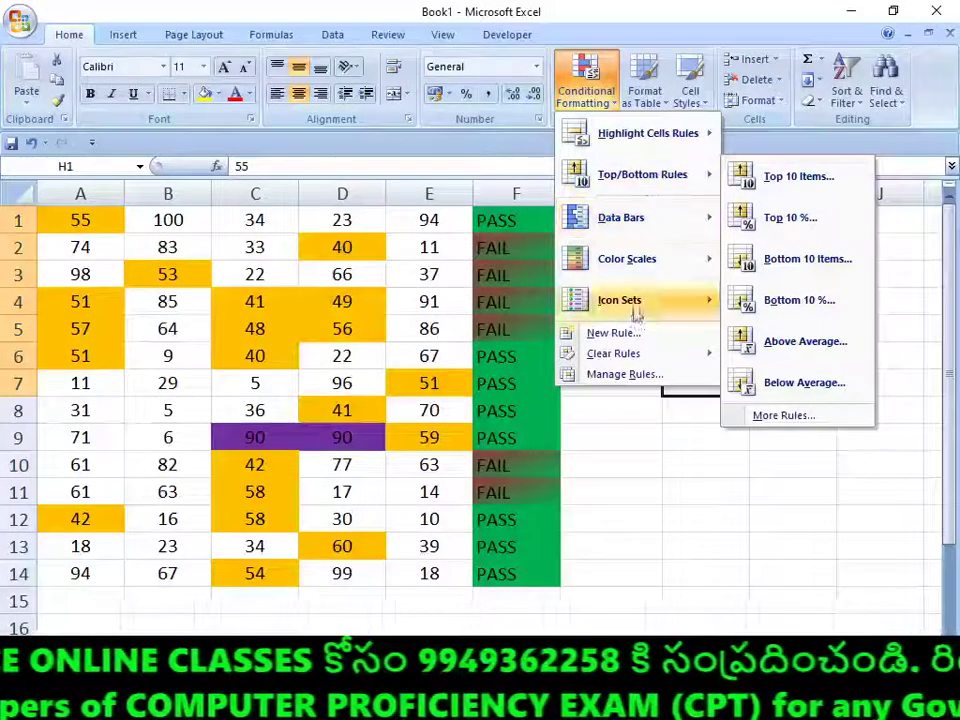
left_click(598, 104)
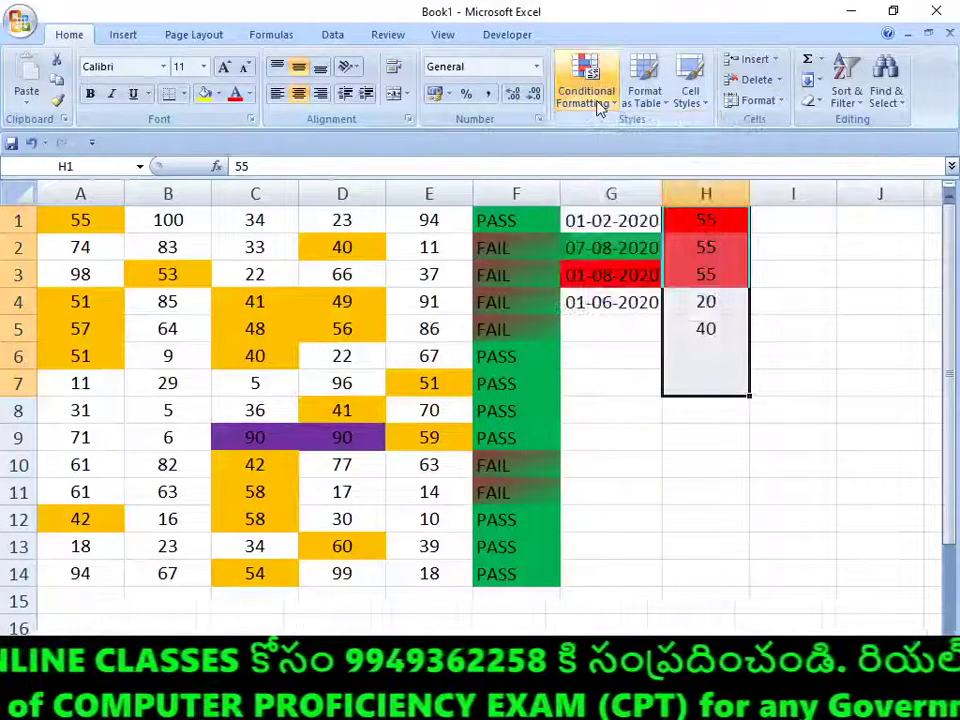